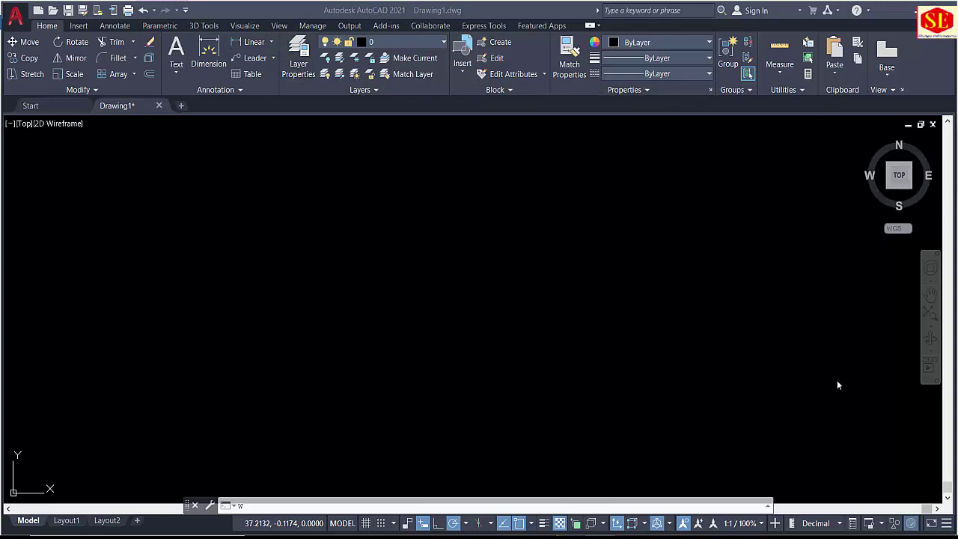
Add the Workspace switcher to the Quick Access Toolbar and check its Drafting & Annotation dropdown.
{"action": "left_click", "coordinate": [186, 10]}
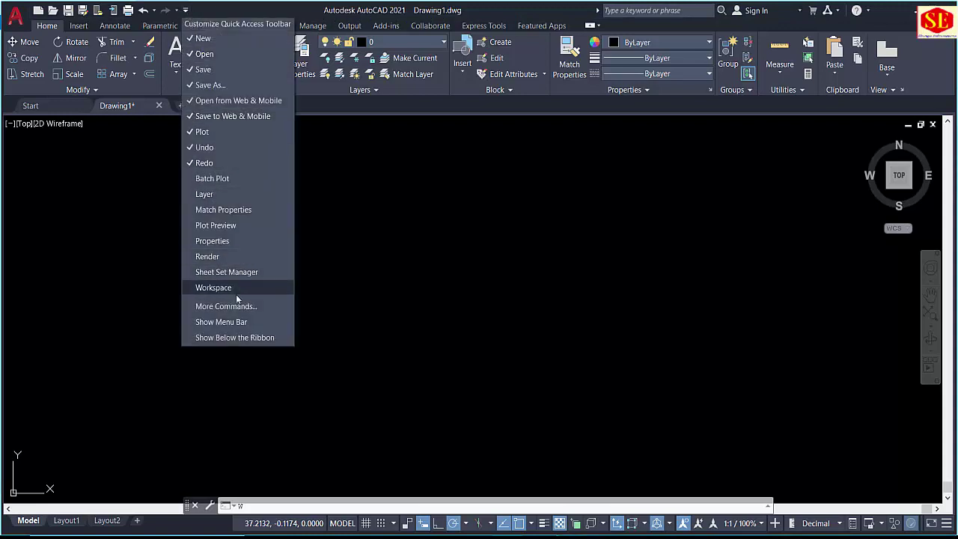
{"action": "left_click", "coordinate": [214, 288]}
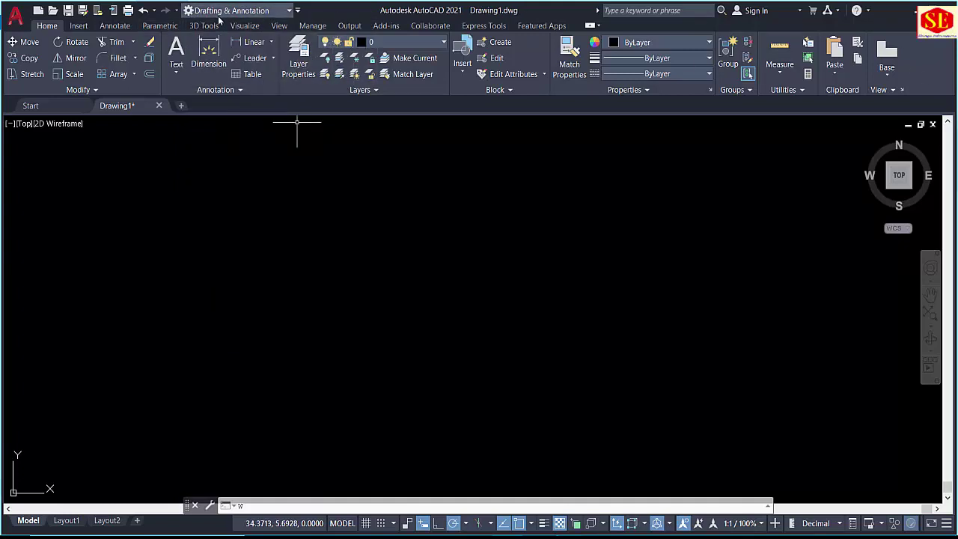
{"action": "left_click", "coordinate": [223, 12]}
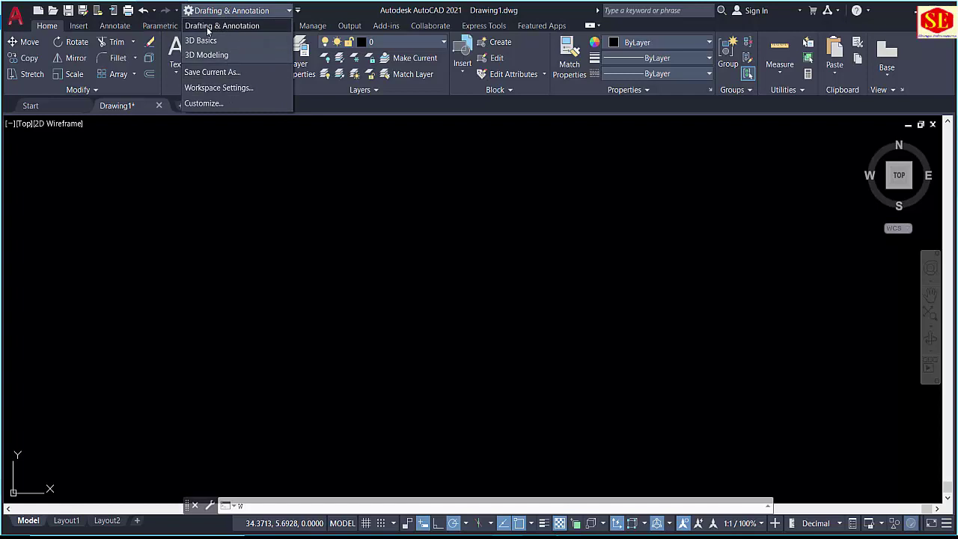
{"action": "left_click", "coordinate": [299, 161]}
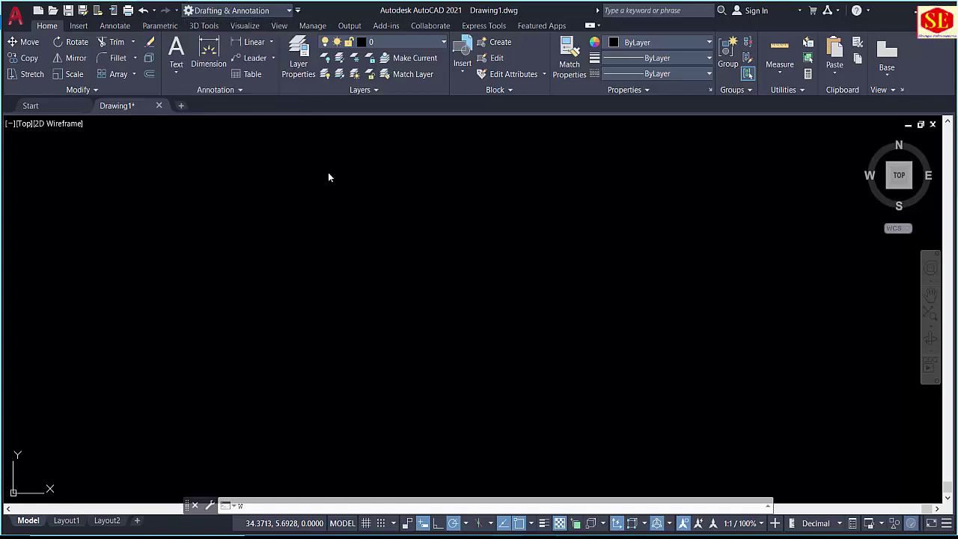
Enable Workspace Switching in the status bar customization list and peek at its gear menu.
{"action": "left_click", "coordinate": [946, 524]}
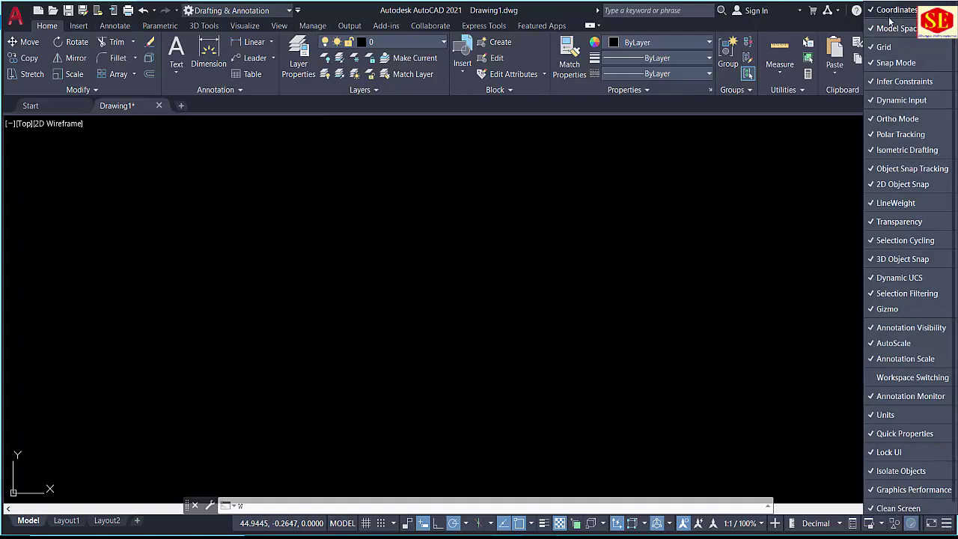
{"action": "left_click", "coordinate": [882, 380]}
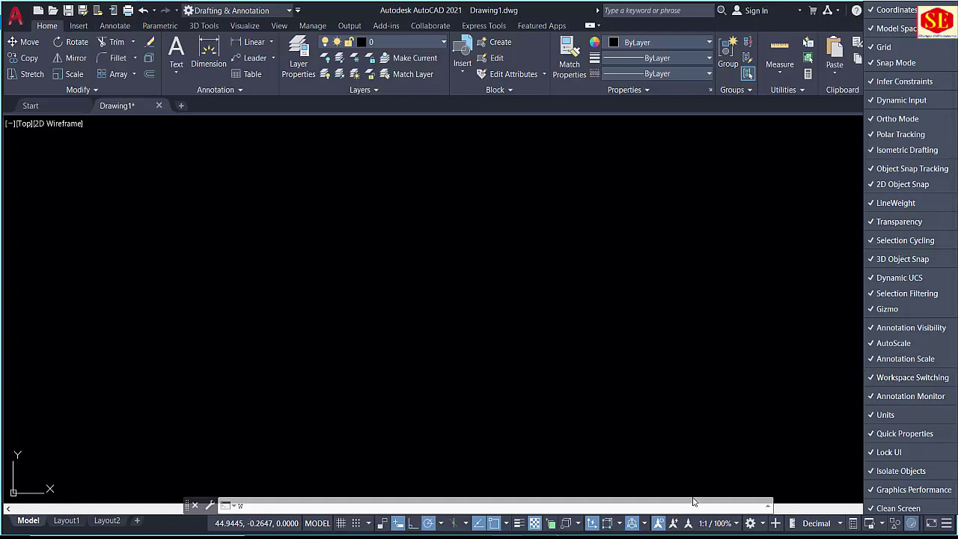
{"action": "left_click", "coordinate": [747, 487]}
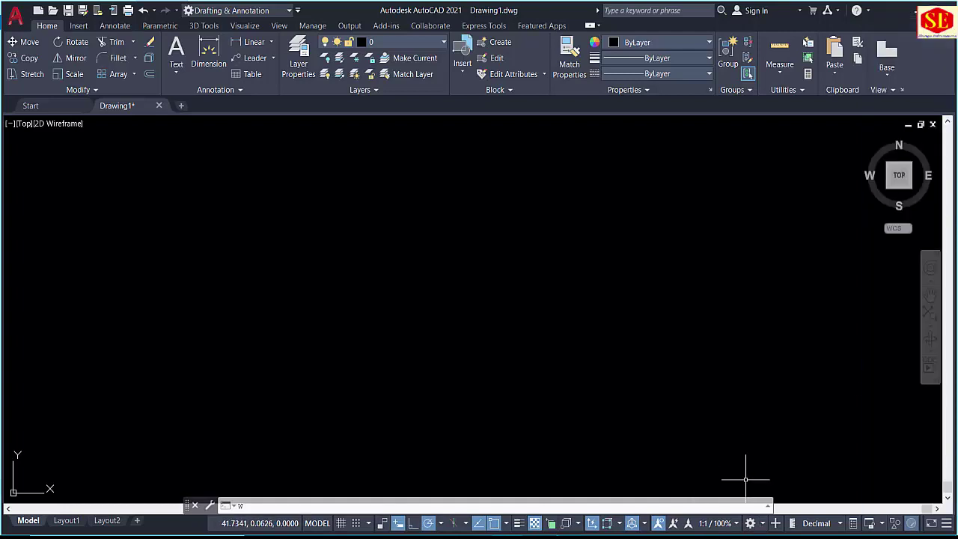
{"action": "left_click", "coordinate": [761, 527]}
{"action": "left_click", "coordinate": [588, 385]}
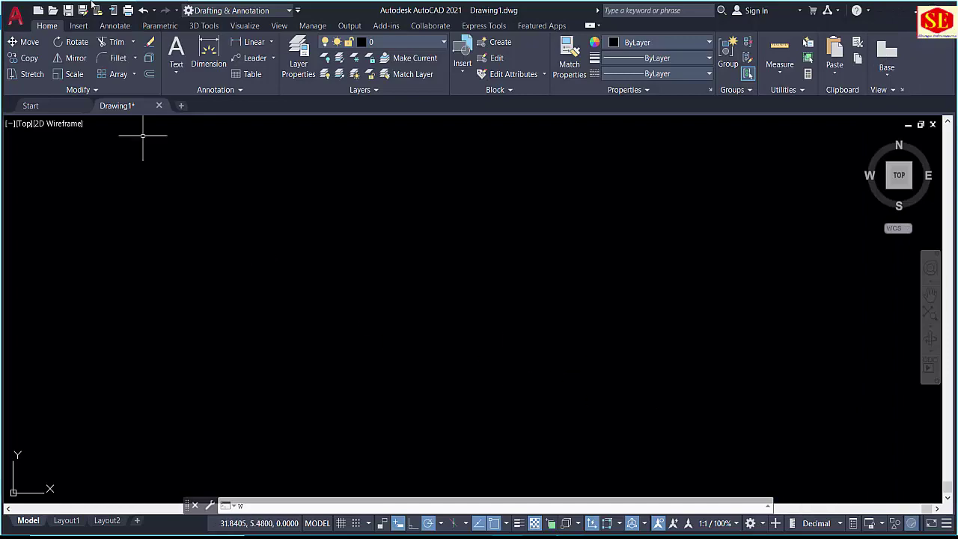
{"action": "left_click", "coordinate": [280, 11]}
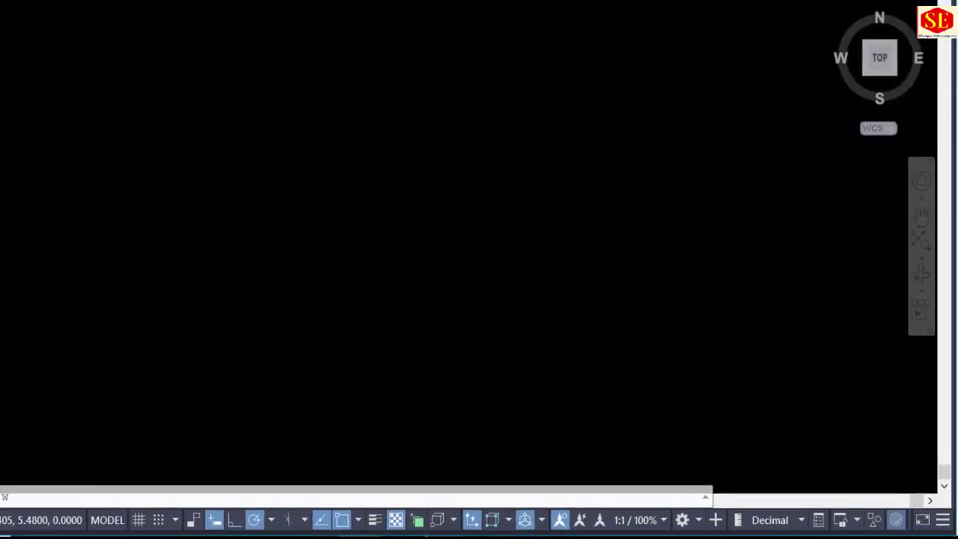
In Workspace Settings, uncheck 3D Basics and enable automatically saving workspace changes.
{"action": "left_click", "coordinate": [698, 521]}
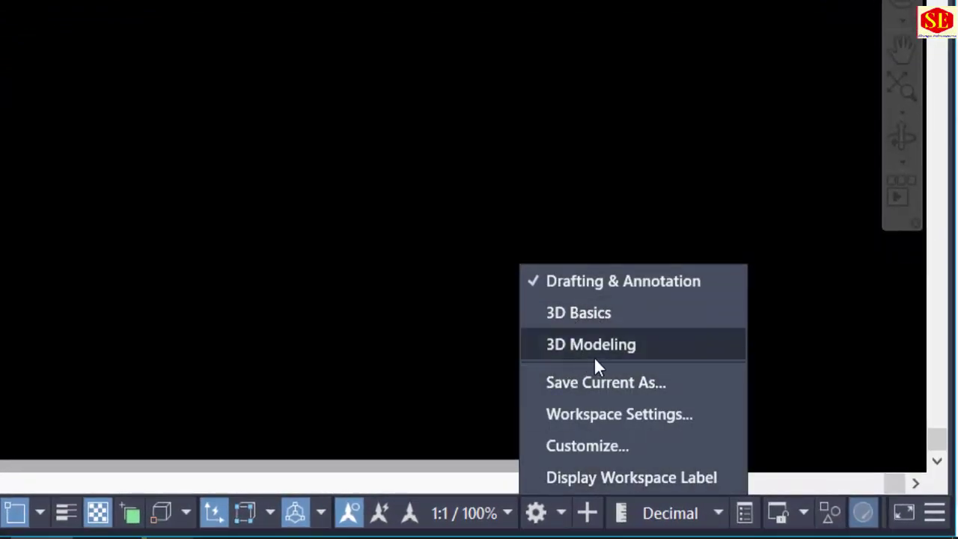
{"action": "left_click", "coordinate": [574, 416]}
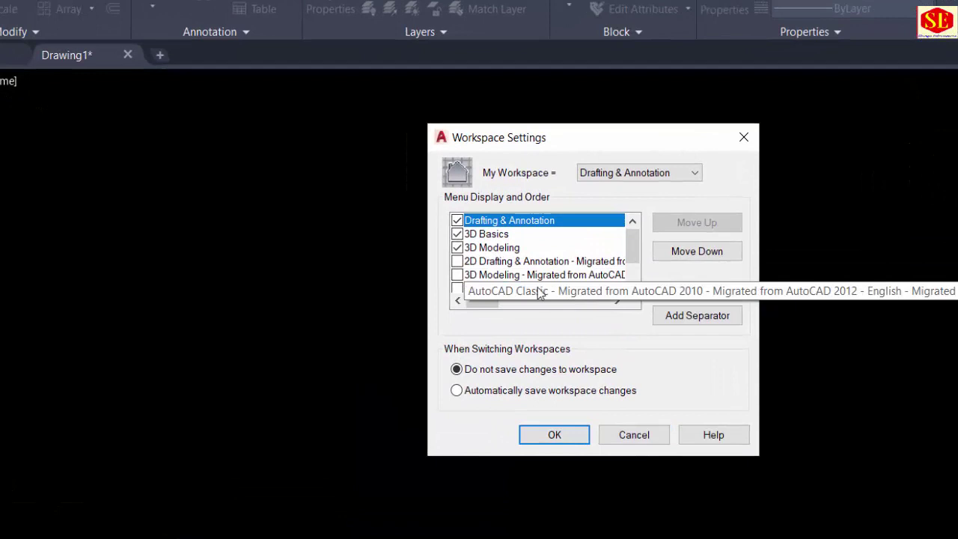
{"action": "scroll", "coordinate": [625, 237], "scroll_direction": "down", "scroll_amount": 1}
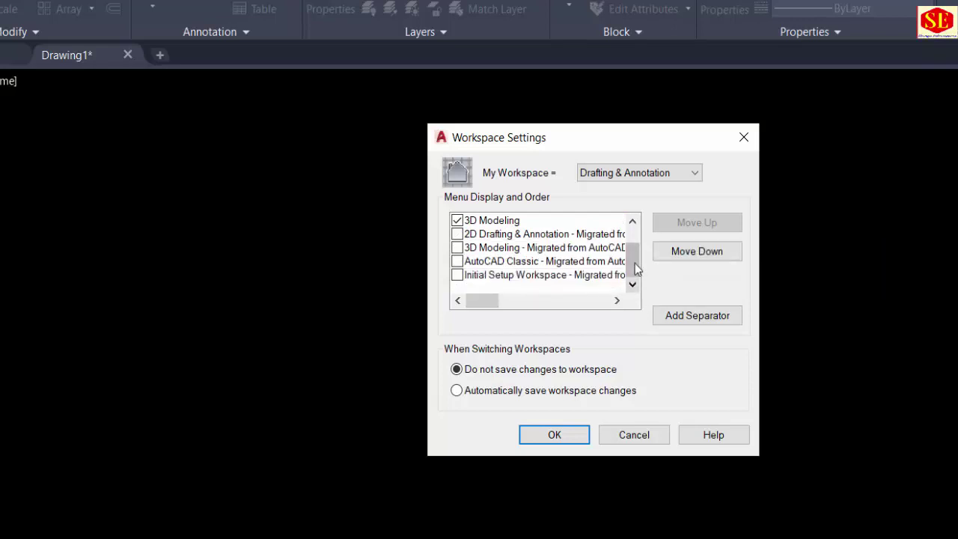
{"action": "scroll", "coordinate": [640, 243], "scroll_direction": "up", "scroll_amount": 1}
{"action": "left_click", "coordinate": [457, 220]}
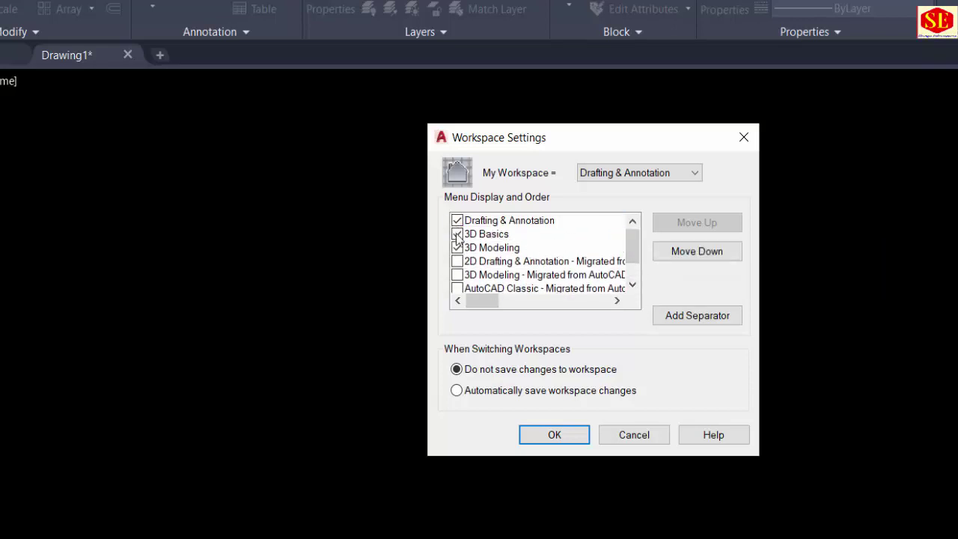
{"action": "left_click", "coordinate": [457, 234]}
{"action": "left_click", "coordinate": [456, 247]}
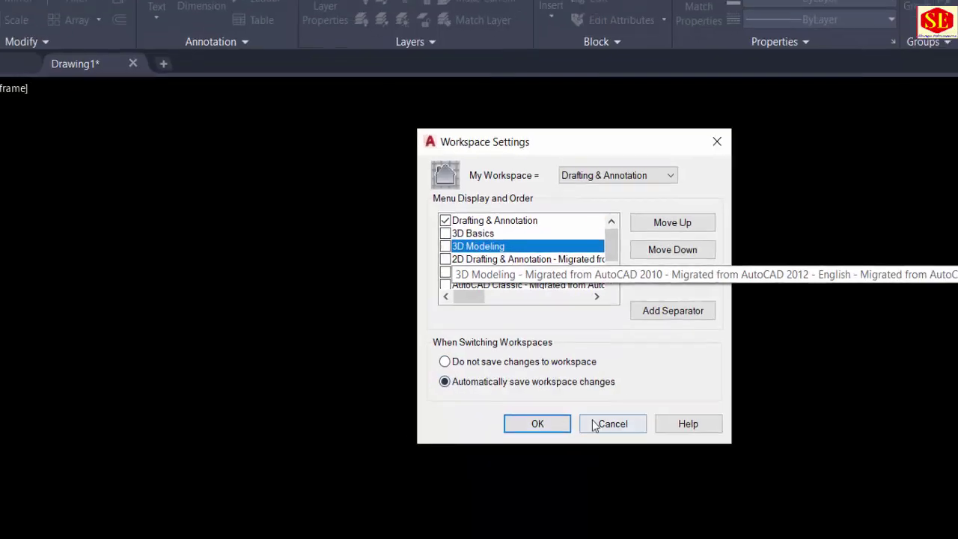
{"action": "left_click", "coordinate": [554, 435]}
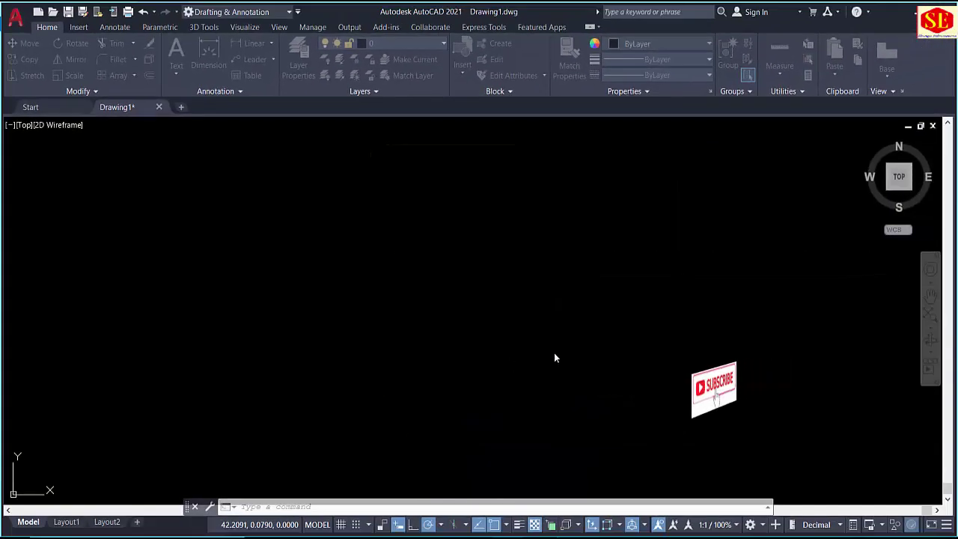
{"action": "left_click", "coordinate": [749, 524]}
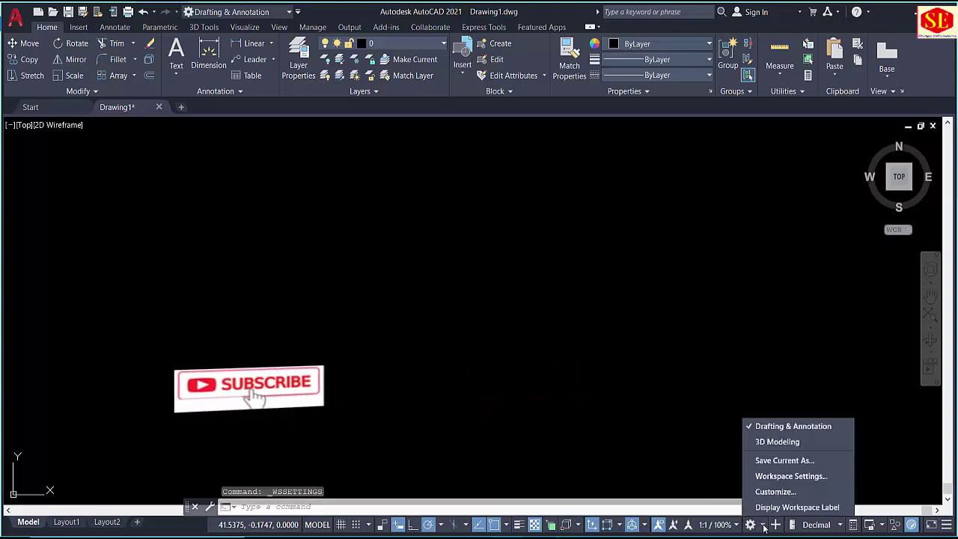
{"action": "left_click", "coordinate": [771, 441]}
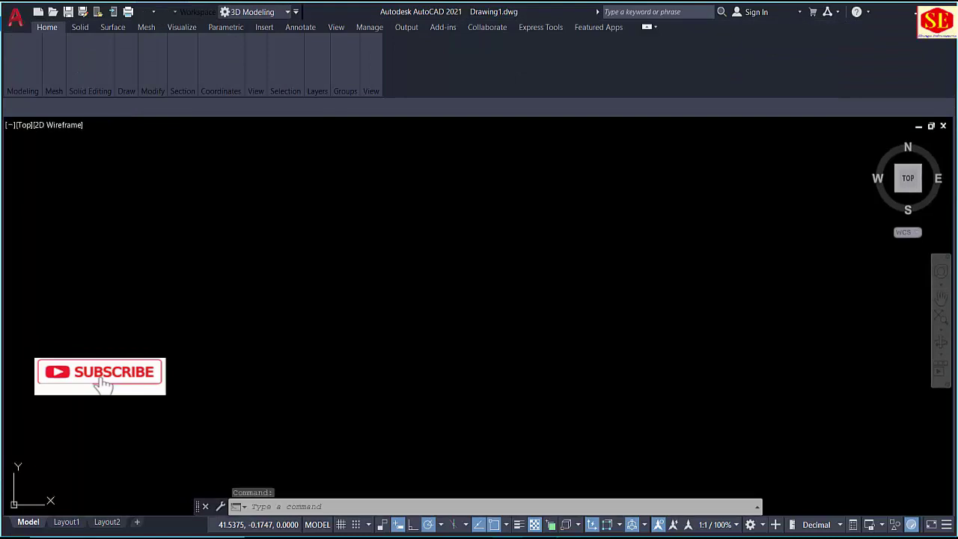
{"action": "left_click", "coordinate": [764, 527]}
{"action": "left_click", "coordinate": [790, 431]}
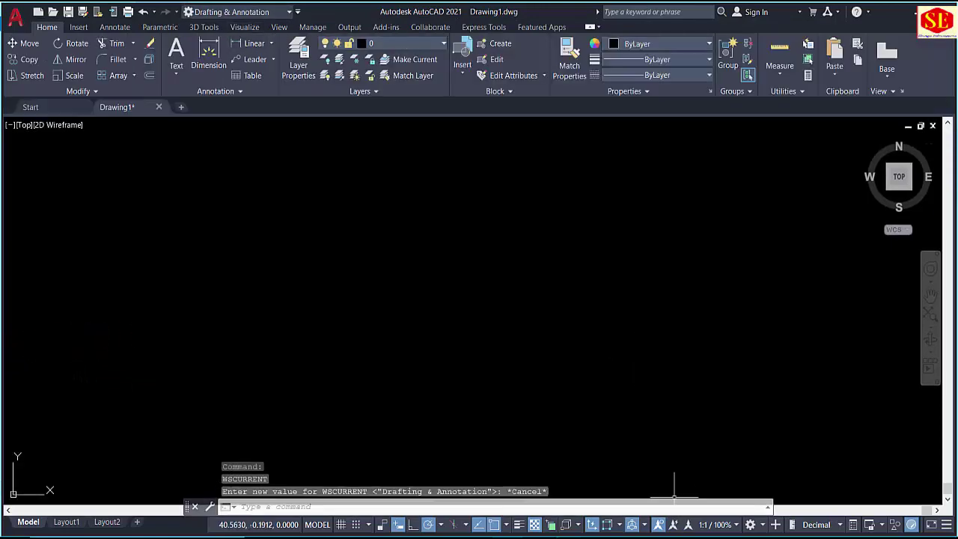
{"action": "left_click", "coordinate": [761, 527]}
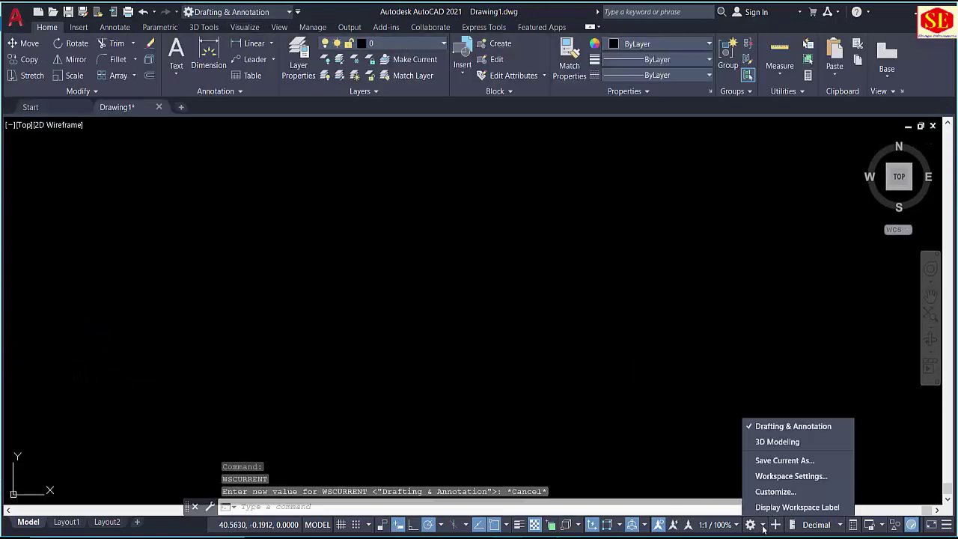
Check 3D Basics and the migrated 2D, 3D, AutoCAD Classic and Initial Setup workspaces in the menu list.
{"action": "left_click", "coordinate": [795, 478]}
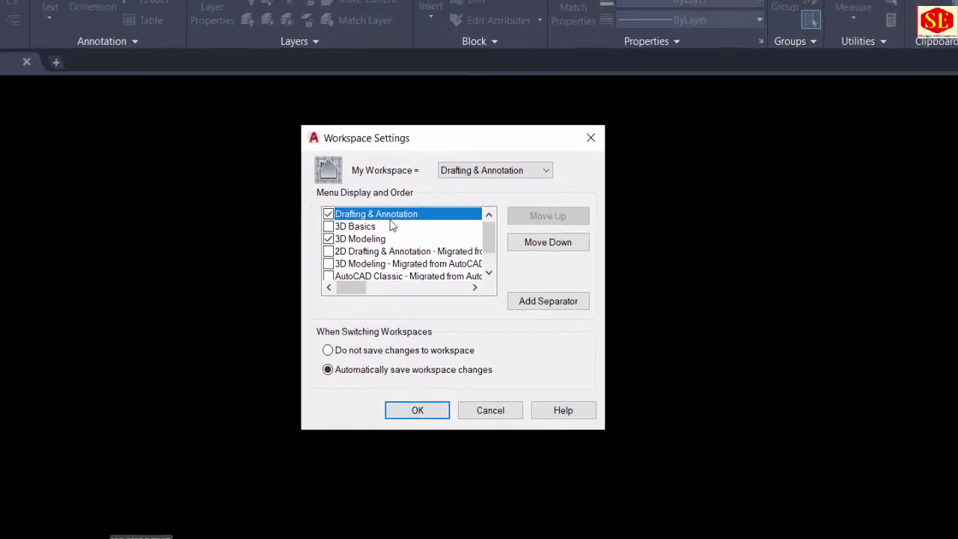
{"action": "left_click", "coordinate": [328, 226]}
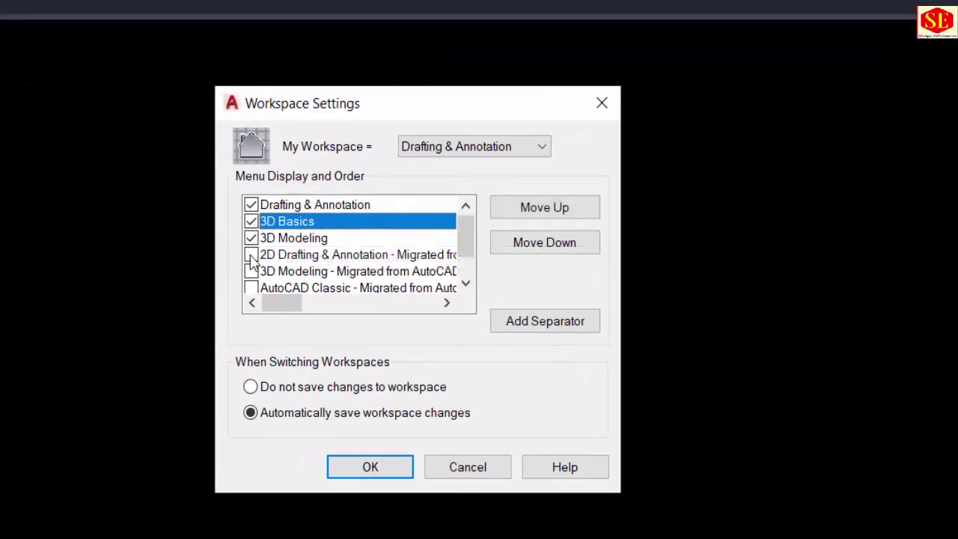
{"action": "left_click", "coordinate": [250, 254]}
{"action": "left_click", "coordinate": [250, 271]}
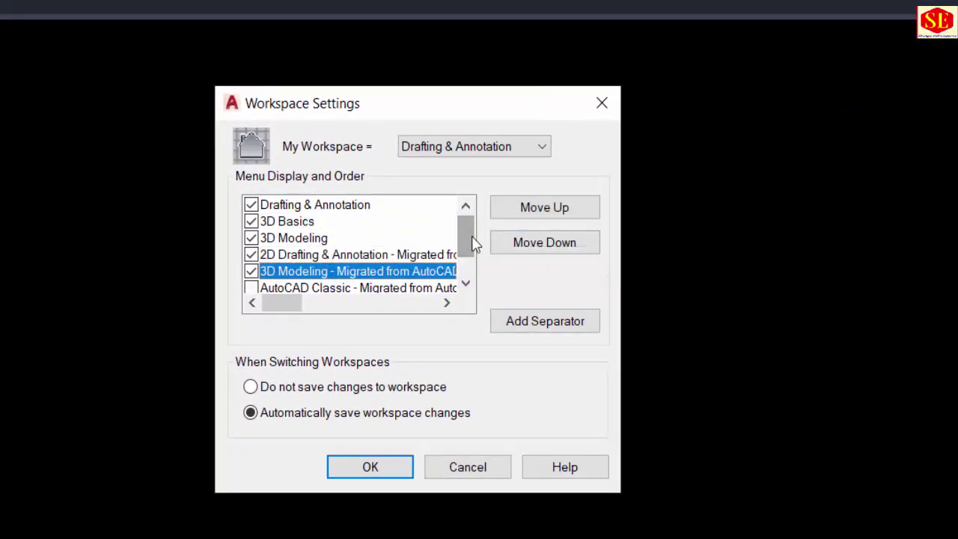
{"action": "scroll", "coordinate": [473, 243], "scroll_direction": "down", "scroll_amount": 1}
{"action": "scroll", "coordinate": [473, 243], "scroll_direction": "down", "scroll_amount": 1}
{"action": "left_click", "coordinate": [251, 255]}
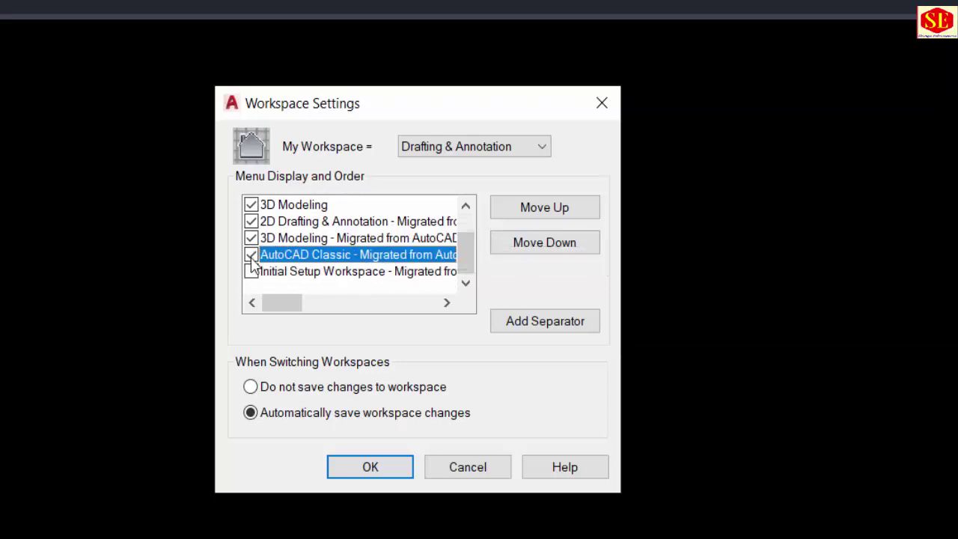
{"action": "left_click", "coordinate": [251, 270]}
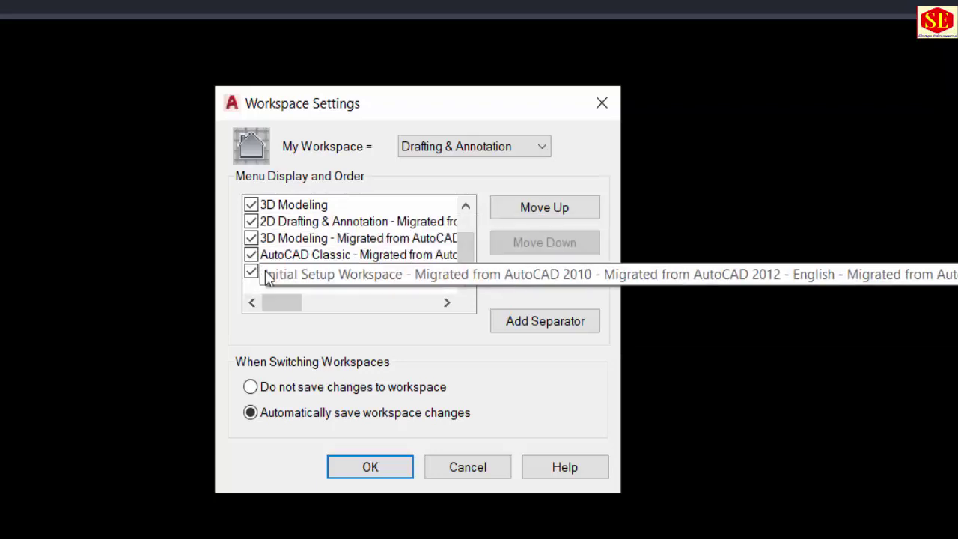
Keep Drafting & Annotation as My Workspace and confirm the workspace settings.
{"action": "left_click", "coordinate": [470, 147]}
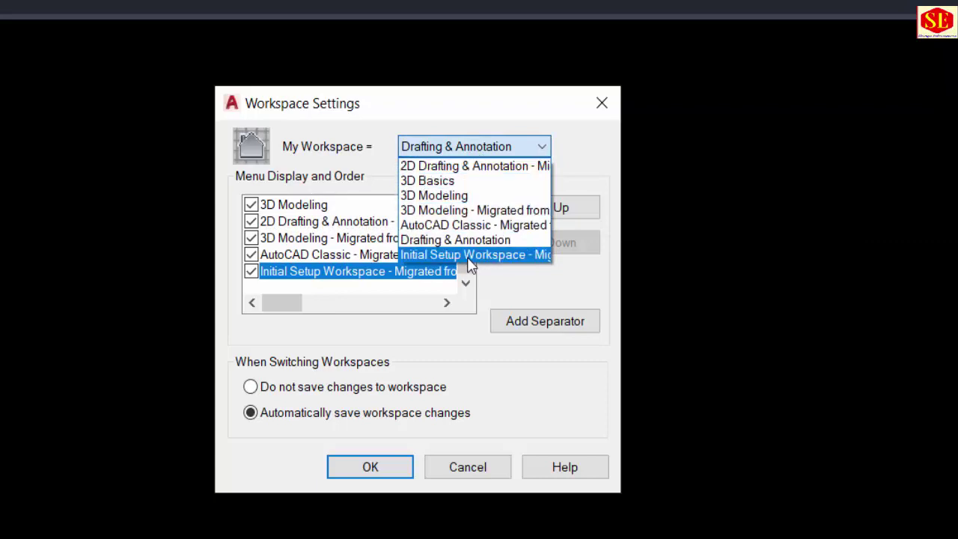
{"action": "left_click", "coordinate": [619, 179]}
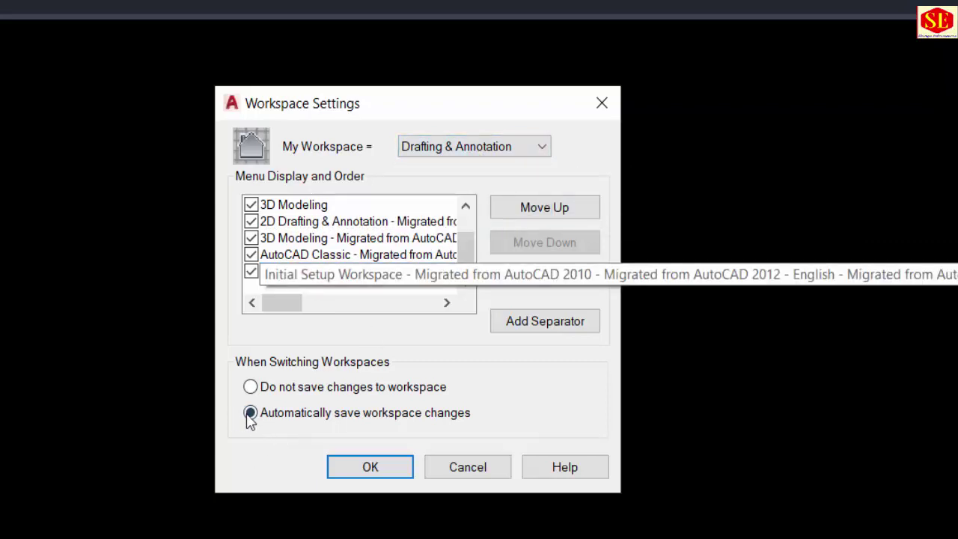
{"action": "left_click", "coordinate": [372, 466]}
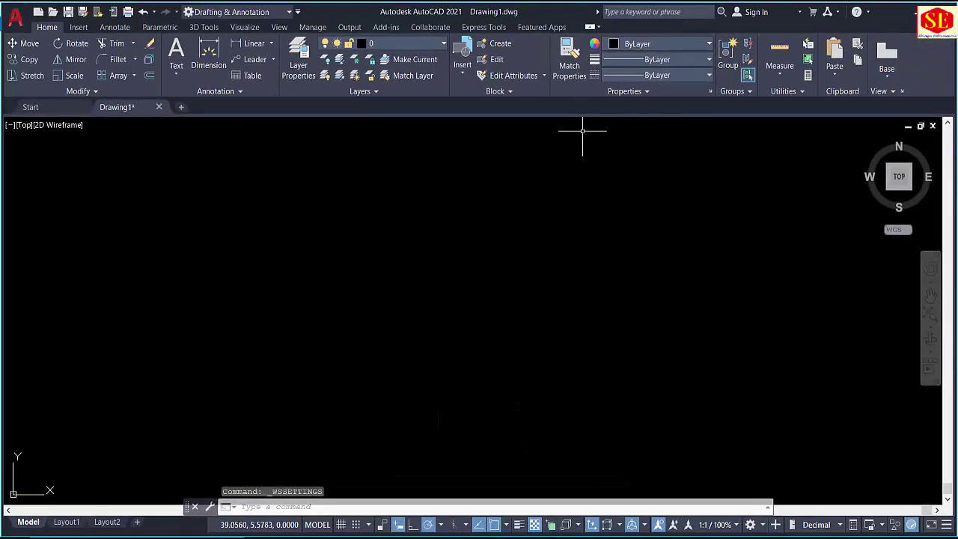
Switch to the migrated AutoCAD Classic workspace and close its tool palettes.
{"action": "left_click", "coordinate": [763, 527]}
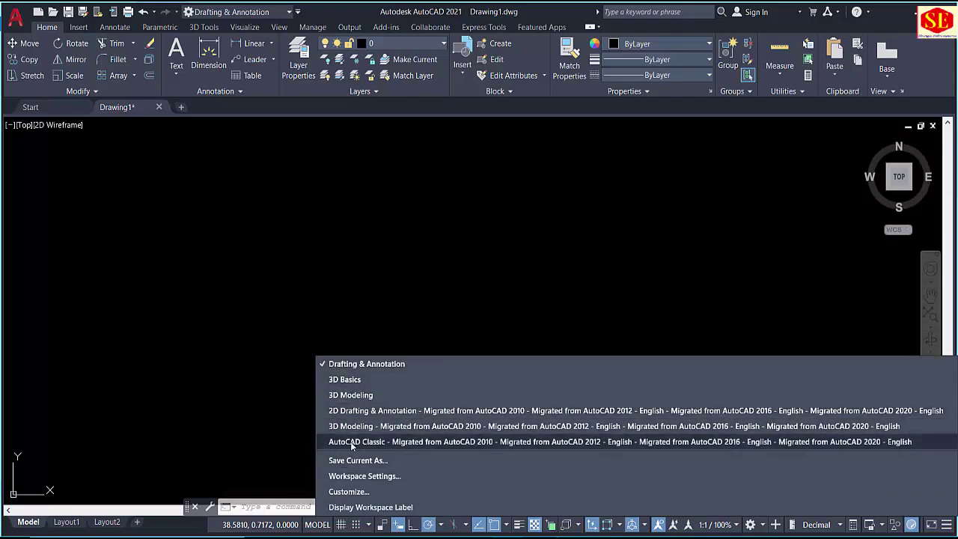
{"action": "left_click", "coordinate": [438, 443]}
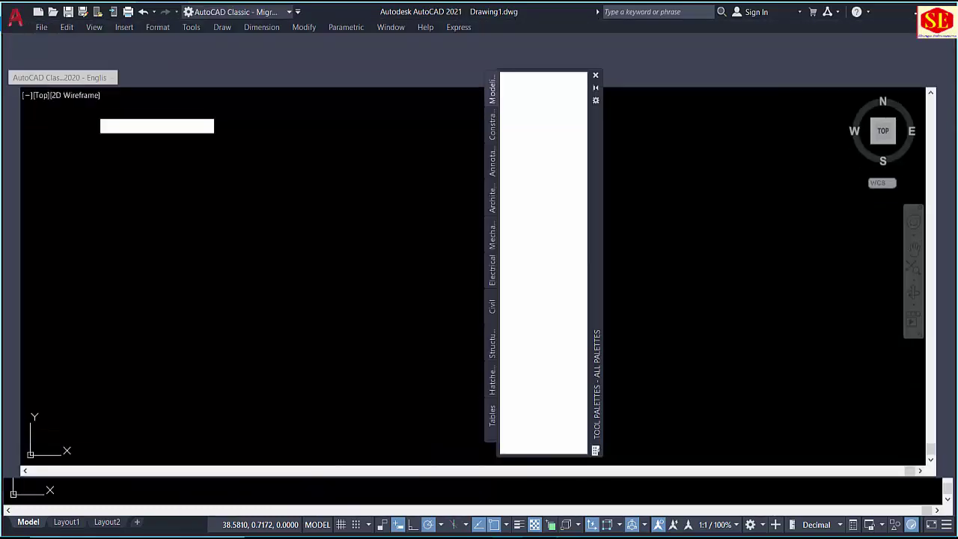
{"action": "left_click", "coordinate": [596, 78]}
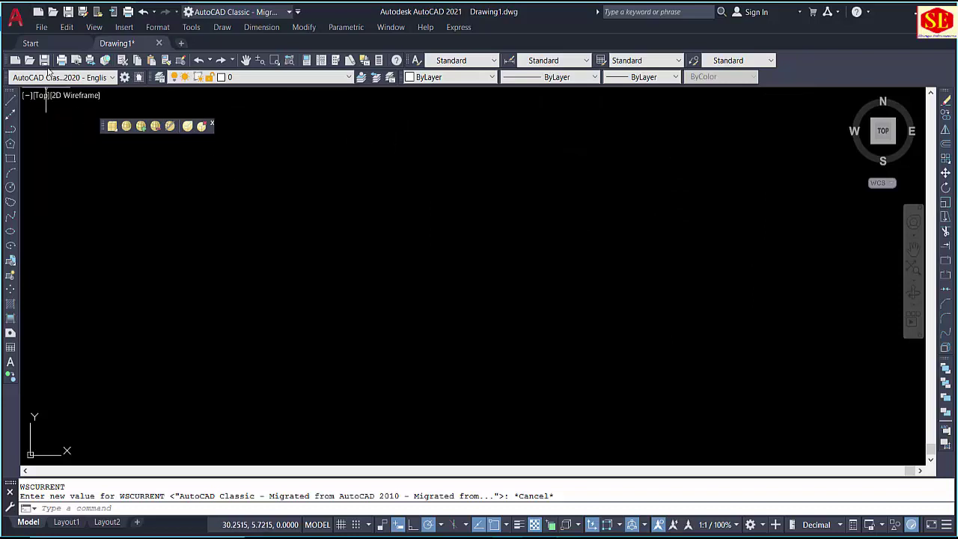
Try 3D Modeling, migrated 2D Drafting & Annotation and 3D Basics, ending in Drafting & Annotation.
{"action": "left_click", "coordinate": [241, 12]}
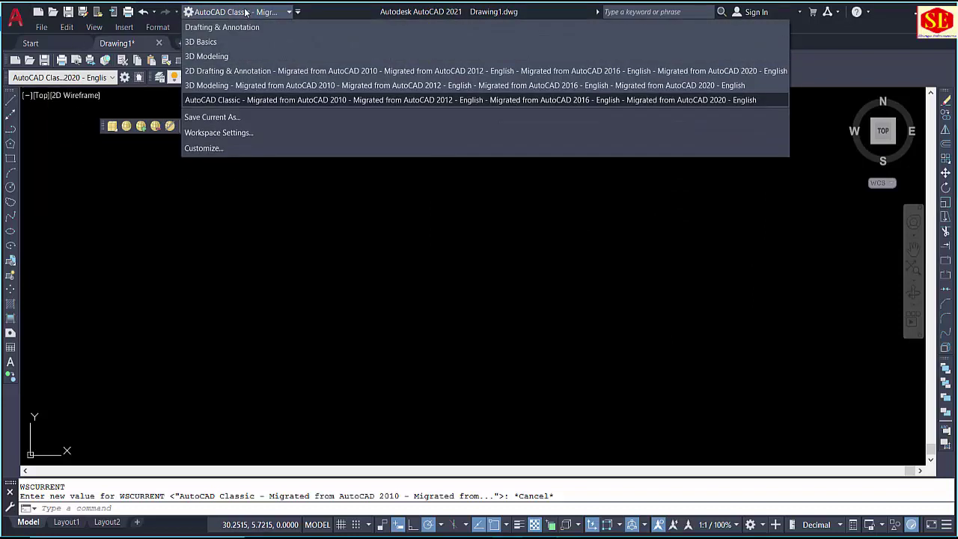
{"action": "left_click", "coordinate": [241, 86]}
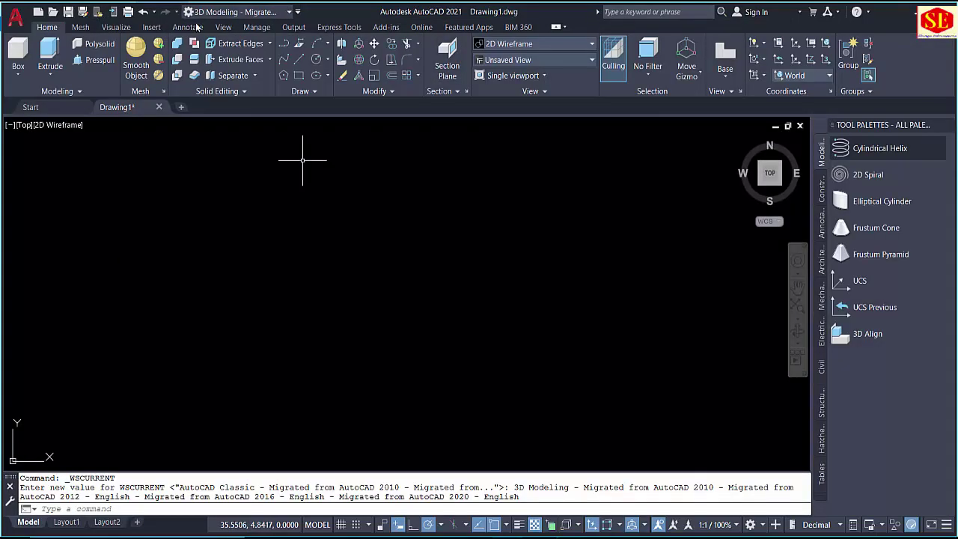
{"action": "left_click", "coordinate": [217, 13]}
{"action": "left_click", "coordinate": [228, 70]}
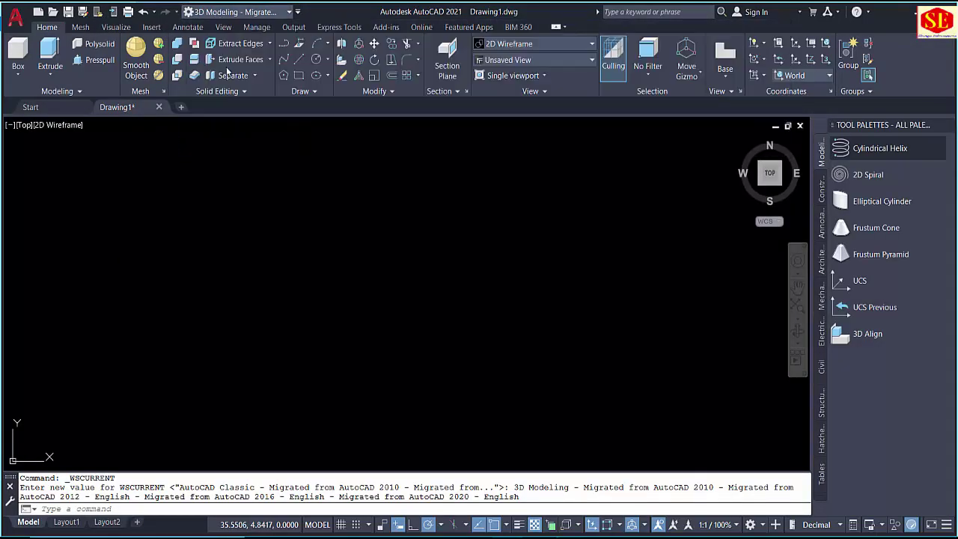
{"action": "left_click", "coordinate": [245, 15]}
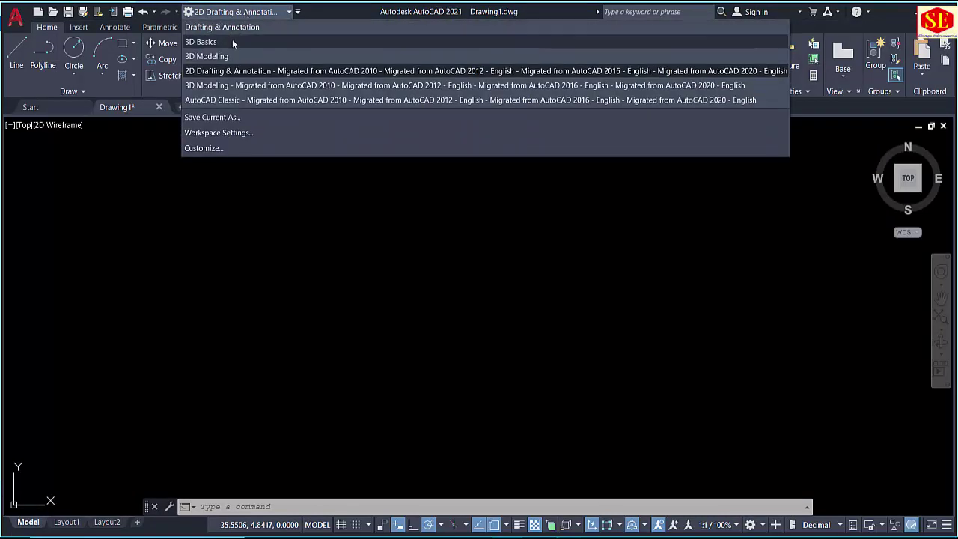
{"action": "left_click", "coordinate": [232, 41]}
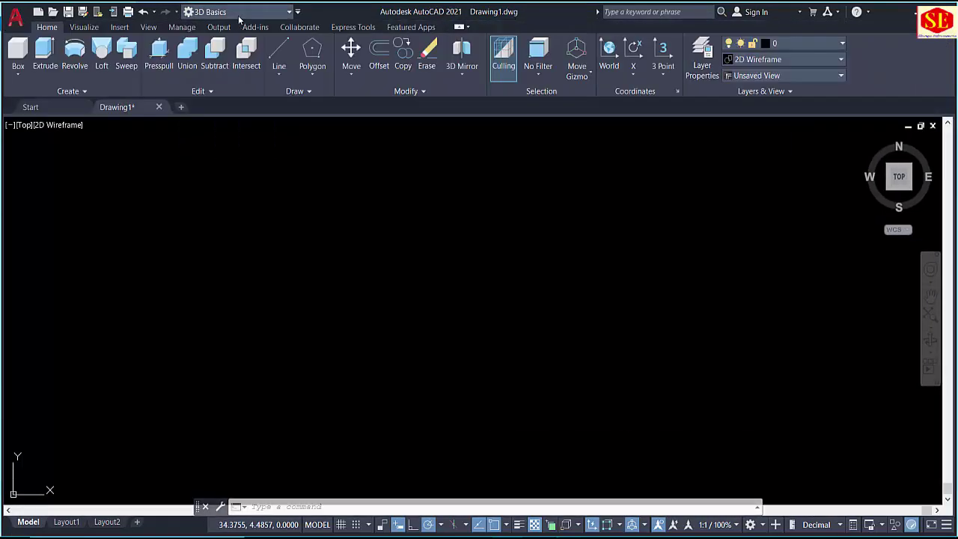
{"action": "left_click", "coordinate": [240, 13]}
{"action": "left_click", "coordinate": [237, 29]}
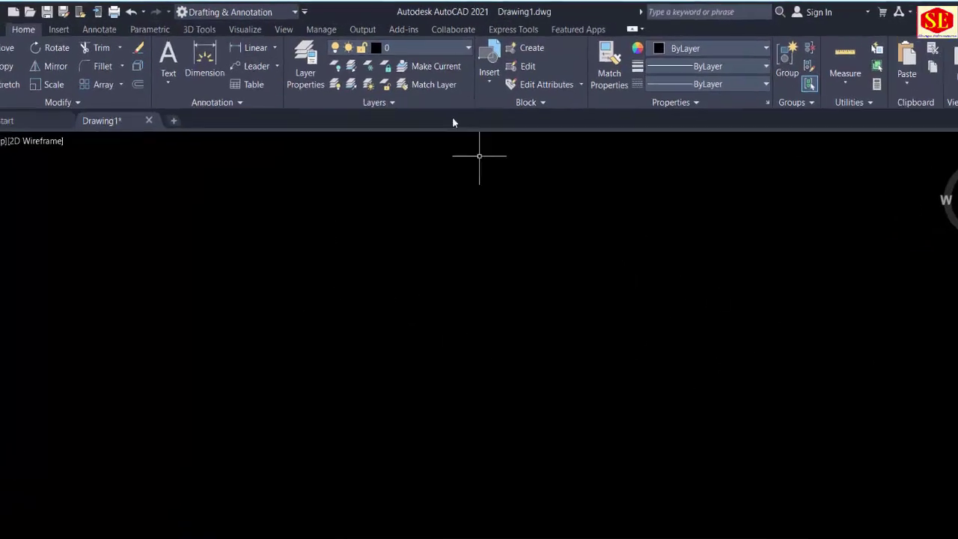
{"action": "left_click", "coordinate": [232, 12]}
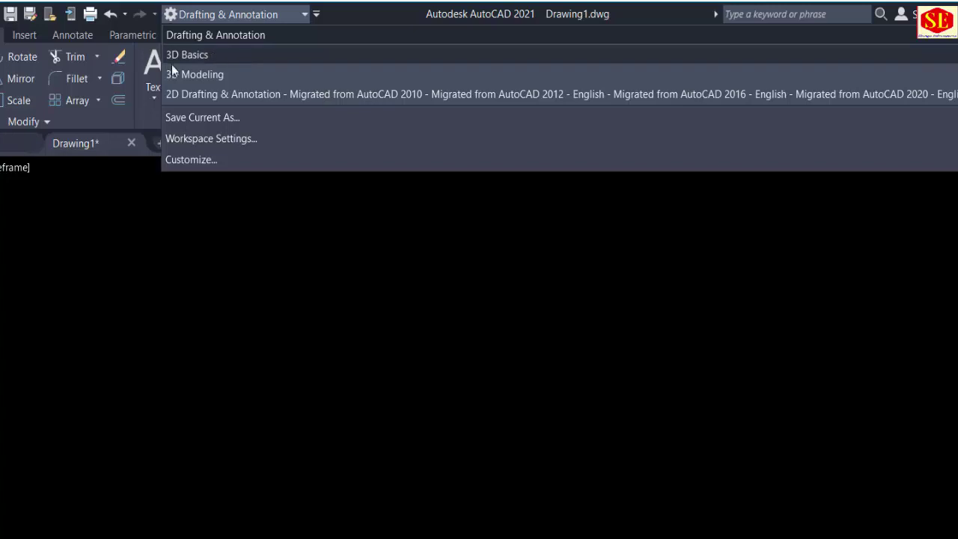
{"action": "left_click", "coordinate": [382, 264]}
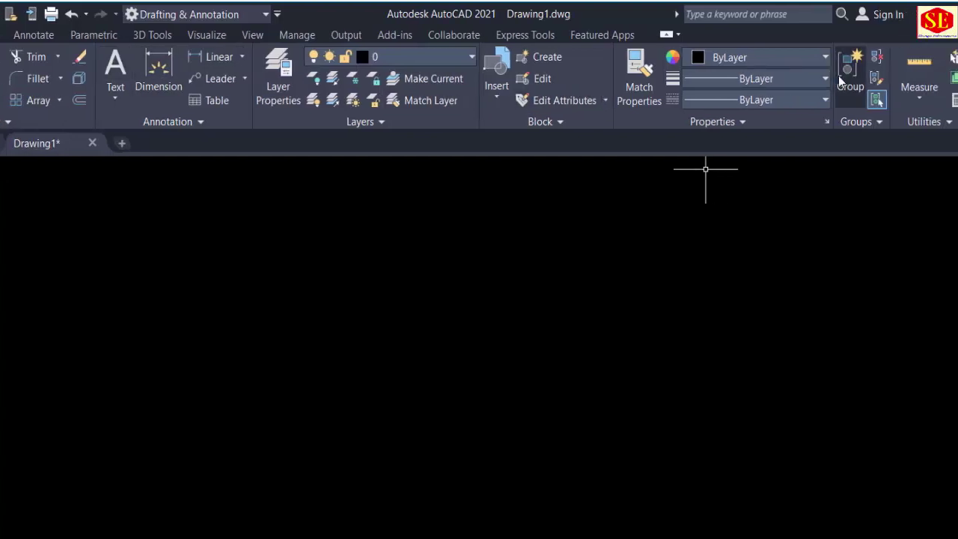
{"action": "right_click", "coordinate": [609, 45]}
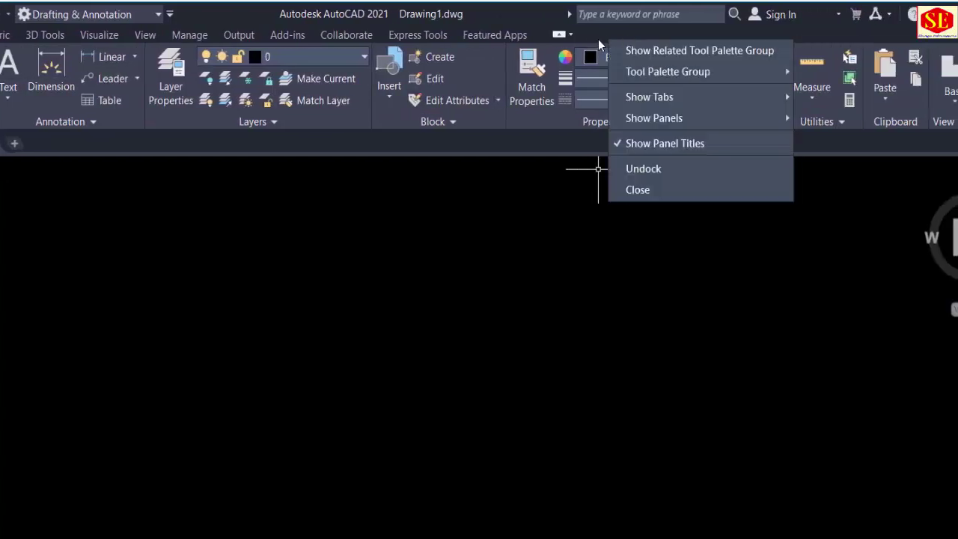
{"action": "left_click", "coordinate": [637, 190]}
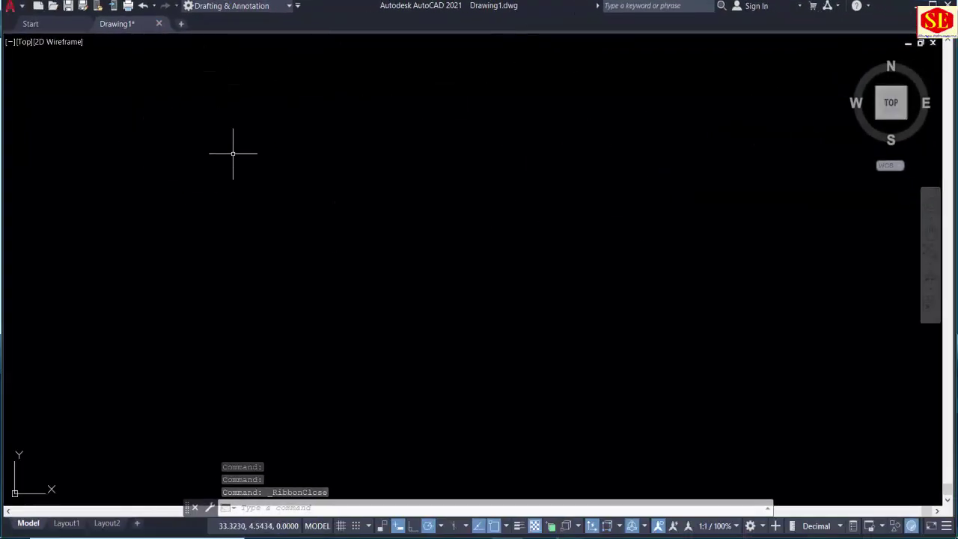
{"action": "type", "text": "ribb"}
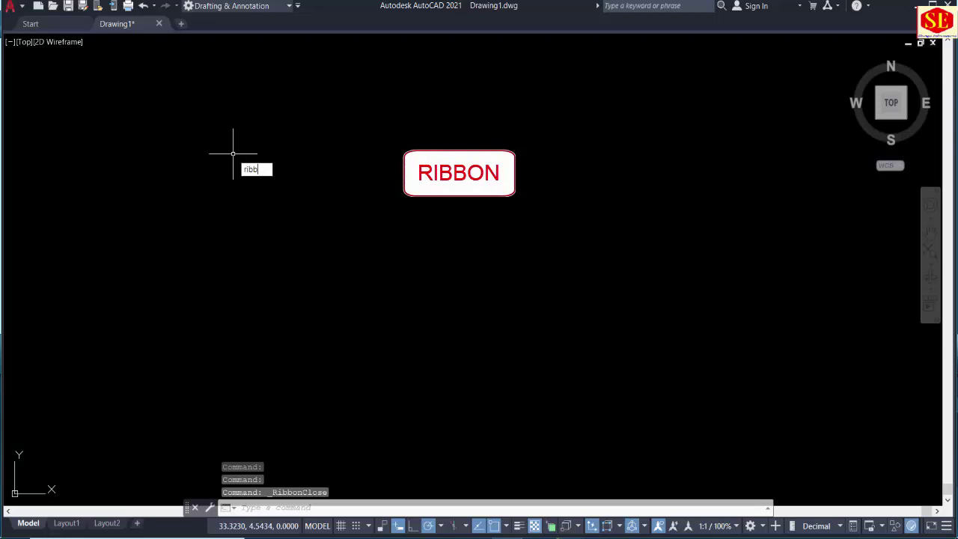
{"action": "key", "text": "Return"}
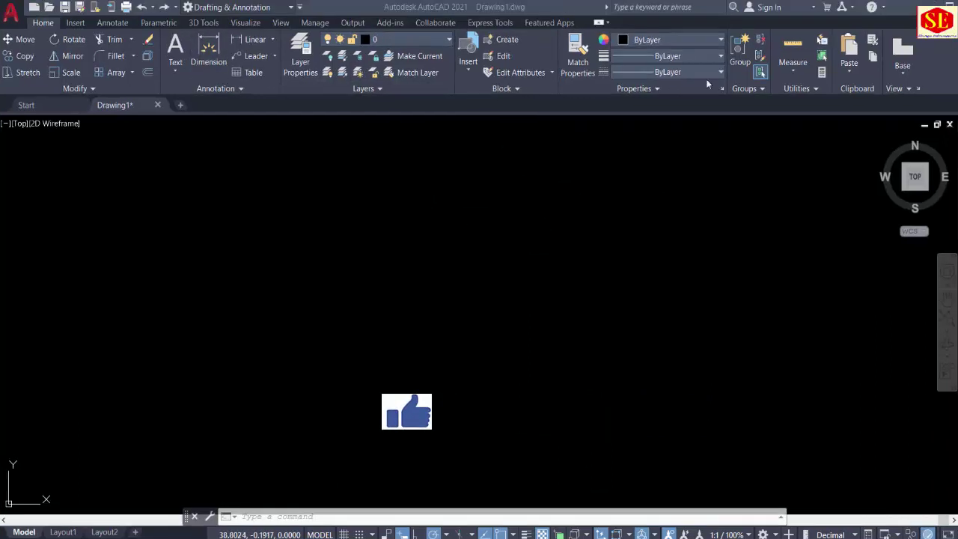
{"action": "right_click", "coordinate": [680, 21]}
Close the ribbon and turn on the classic menu bar from the Quick Access Toolbar list.
{"action": "left_click", "coordinate": [702, 136]}
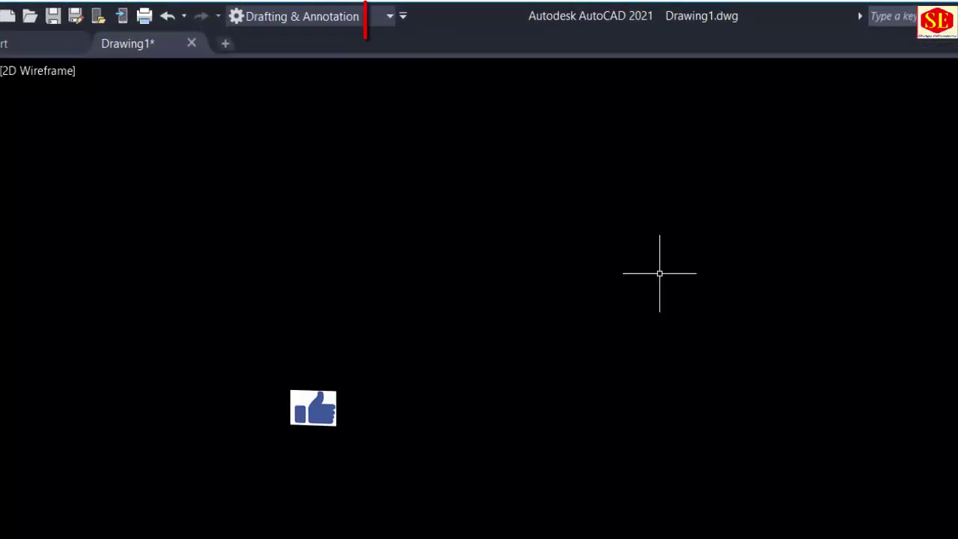
{"action": "left_click", "coordinate": [402, 17]}
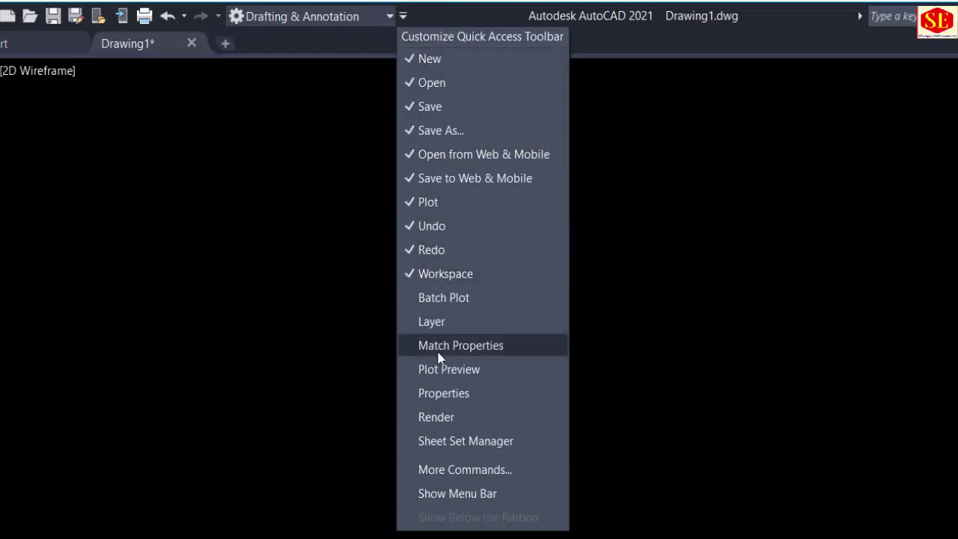
{"action": "left_click", "coordinate": [457, 494]}
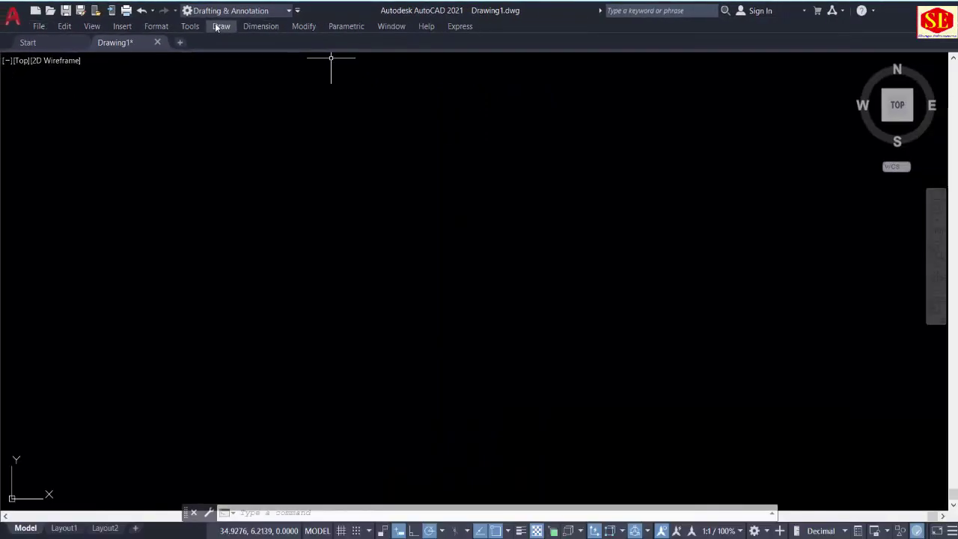
Look through the Draw menu, then turn on the Draw toolbar from Tools > Toolbars.
{"action": "left_click", "coordinate": [216, 28]}
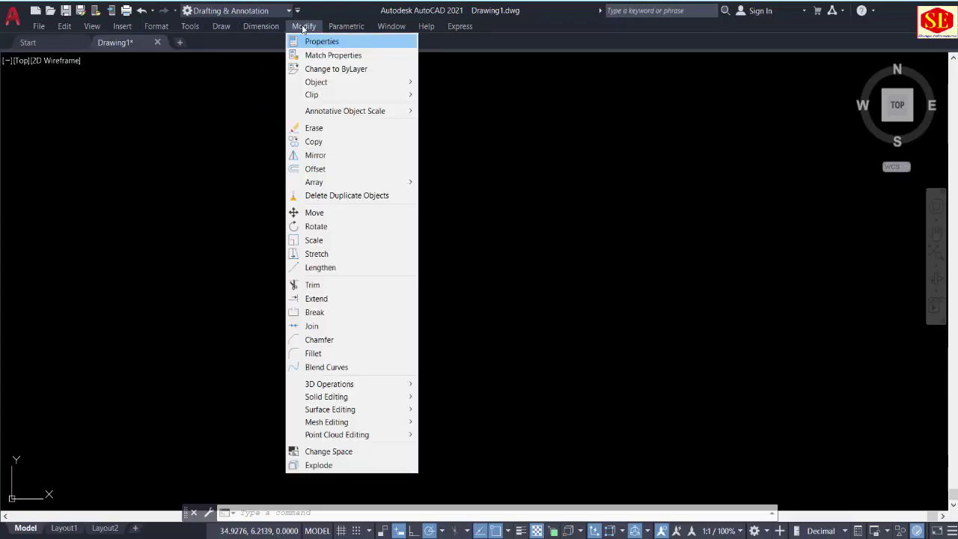
{"action": "mouse_move", "coordinate": [122, 26]}
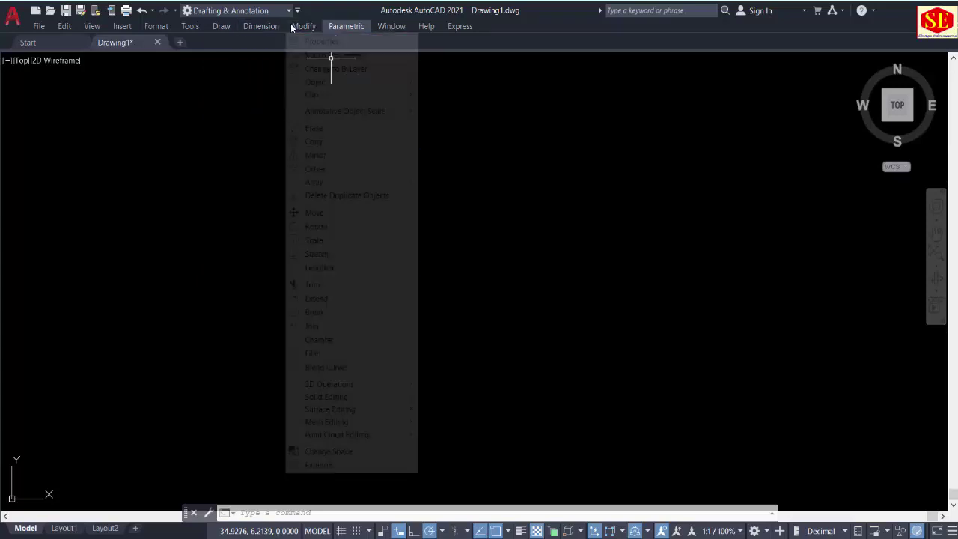
{"action": "left_click", "coordinate": [122, 26]}
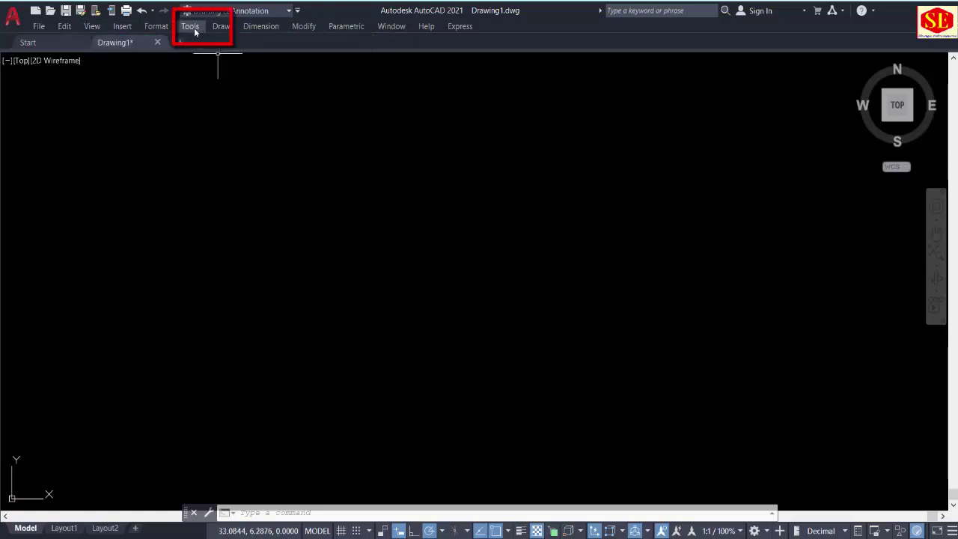
{"action": "left_click", "coordinate": [196, 30]}
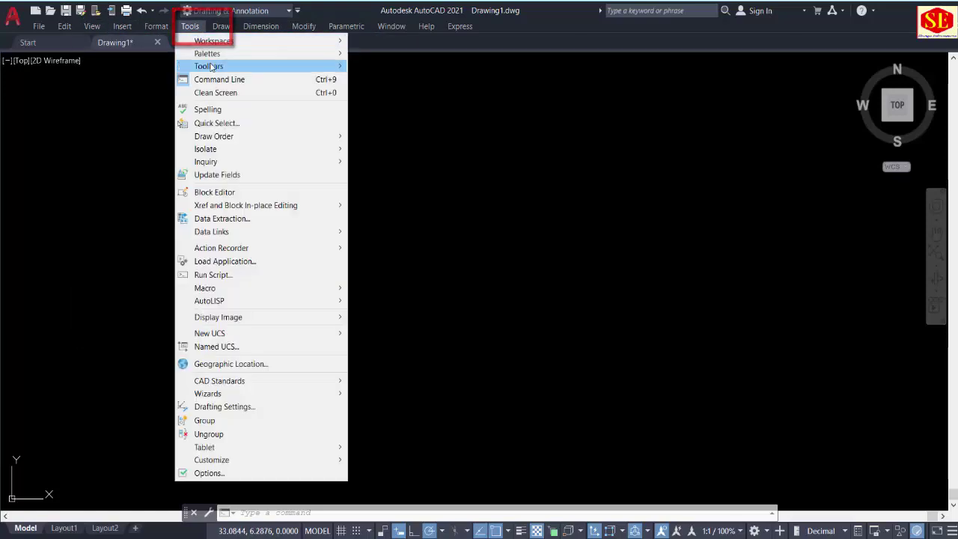
{"action": "mouse_move", "coordinate": [380, 66]}
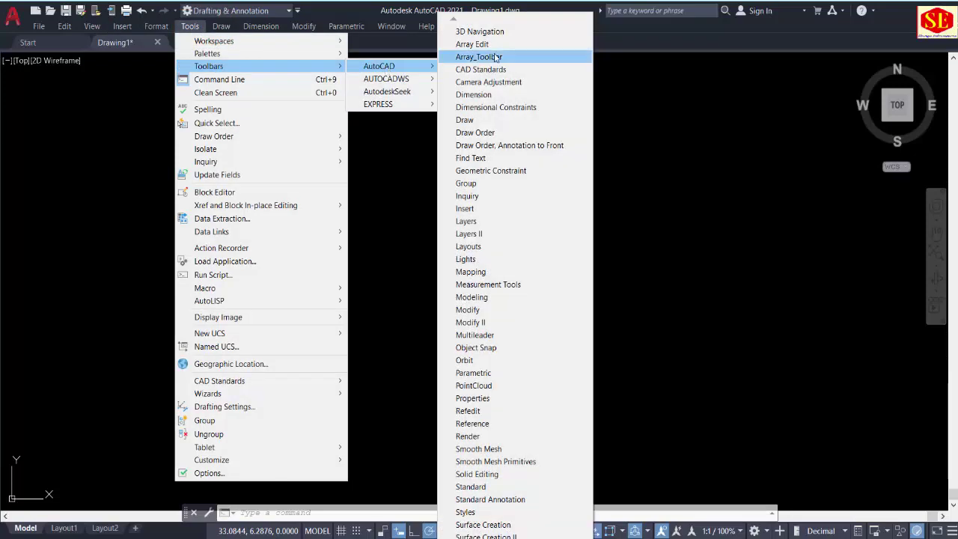
{"action": "left_click", "coordinate": [464, 120]}
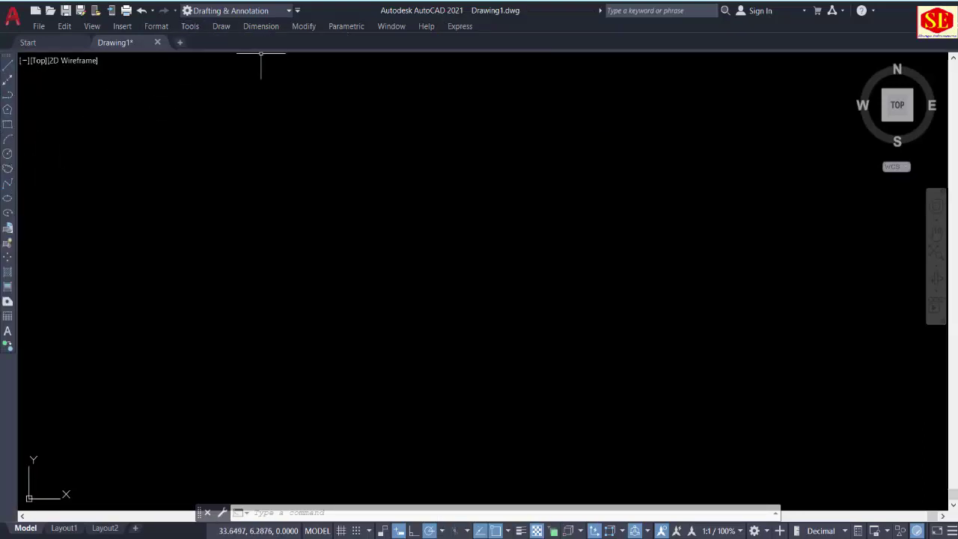
Turn on the Modify and Dimension toolbars and dock Dimension along the top.
{"action": "left_click", "coordinate": [192, 28]}
{"action": "mouse_move", "coordinate": [209, 66]}
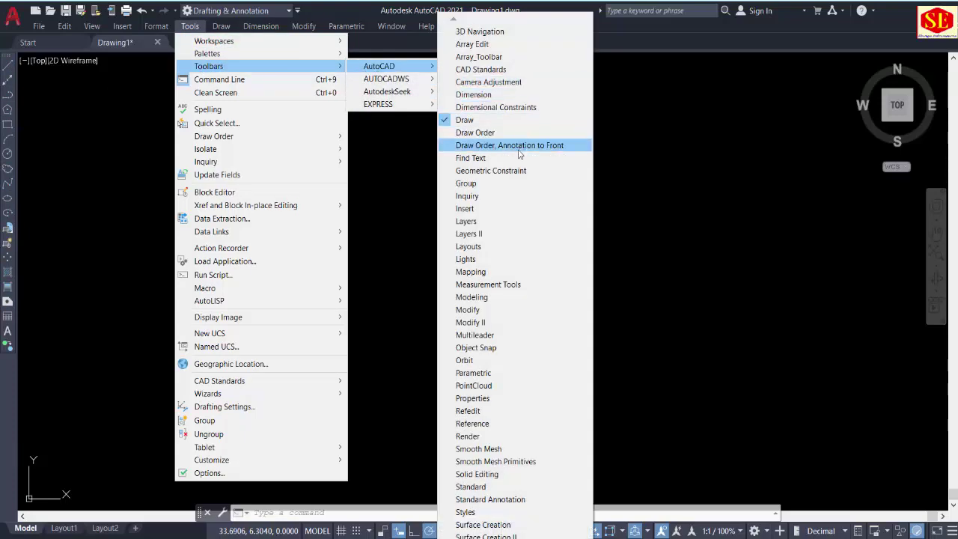
{"action": "mouse_move", "coordinate": [379, 66]}
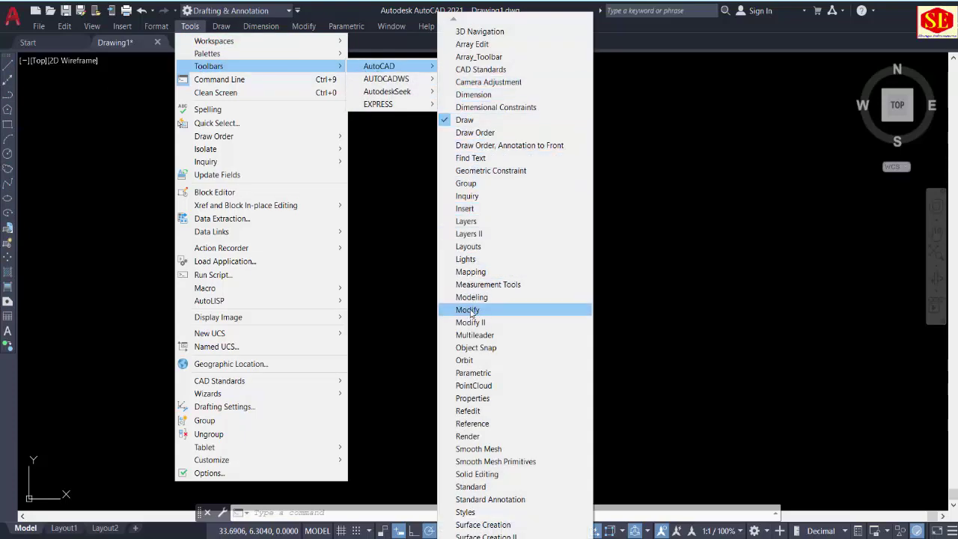
{"action": "left_click", "coordinate": [468, 310]}
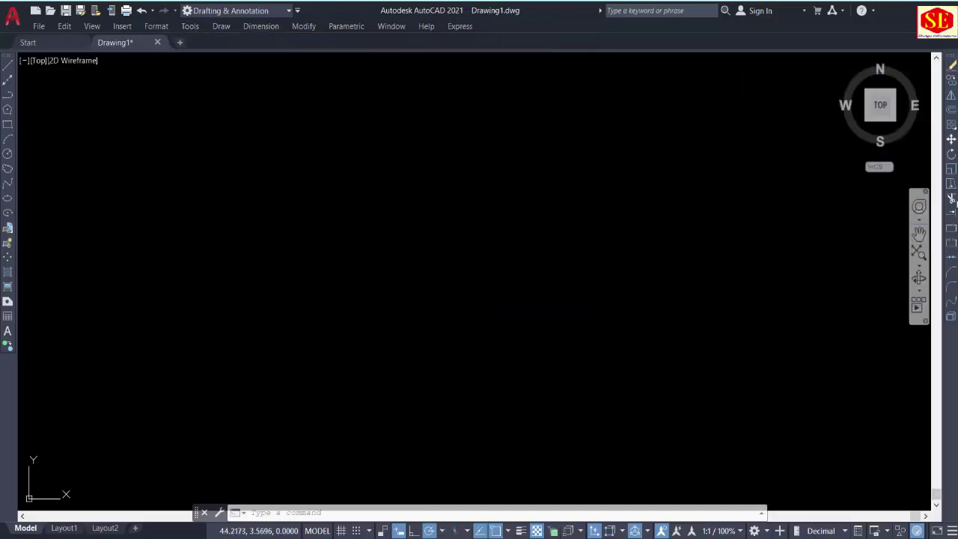
{"action": "left_click", "coordinate": [190, 26]}
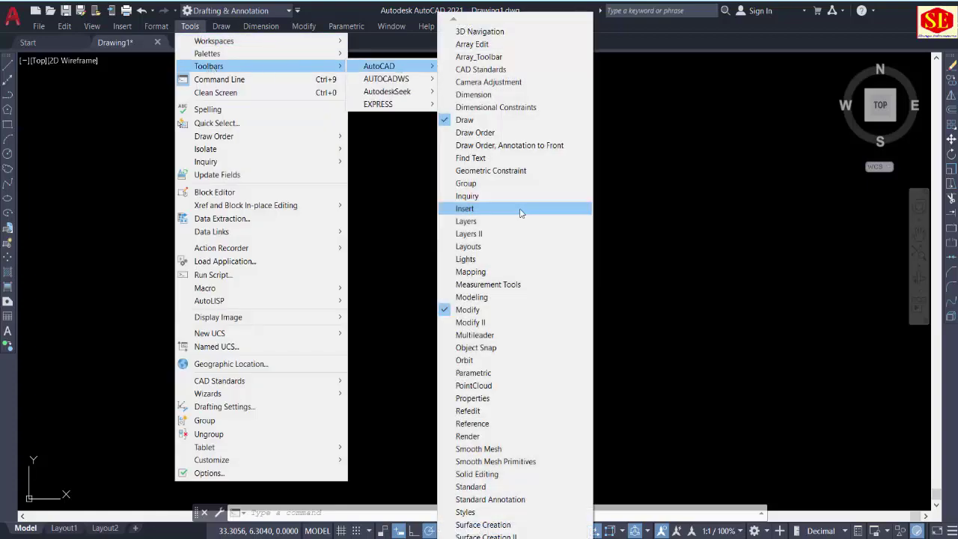
{"action": "mouse_move", "coordinate": [379, 66]}
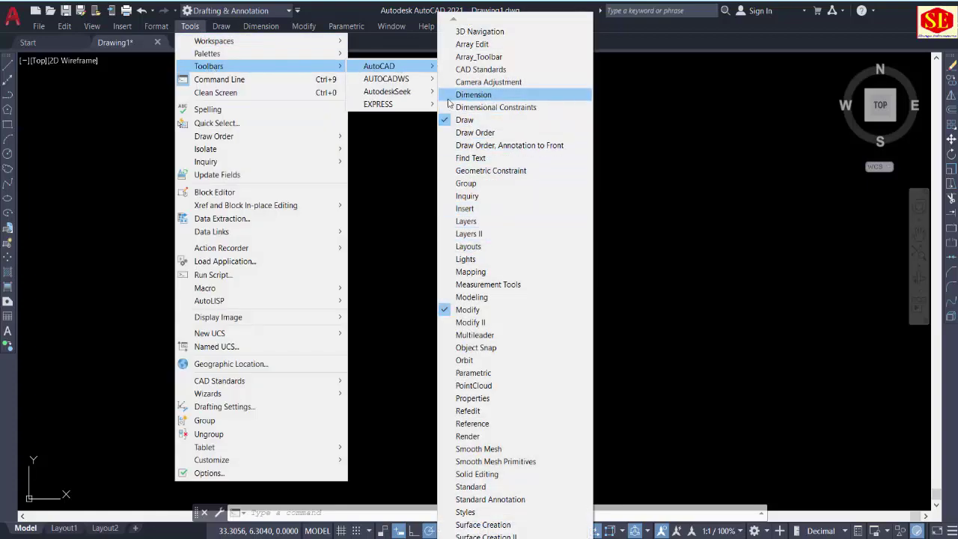
{"action": "left_click", "coordinate": [473, 95]}
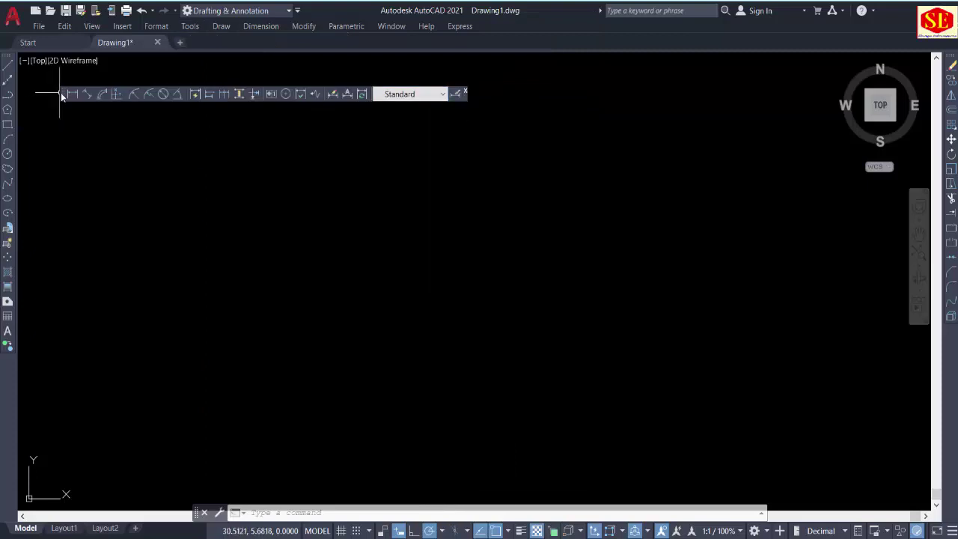
{"action": "mouse_move", "coordinate": [61, 92]}
{"action": "left_mouse_down"}
{"action": "mouse_move", "coordinate": [24, 64]}
{"action": "mouse_move", "coordinate": [42, 55]}
{"action": "left_mouse_up"}
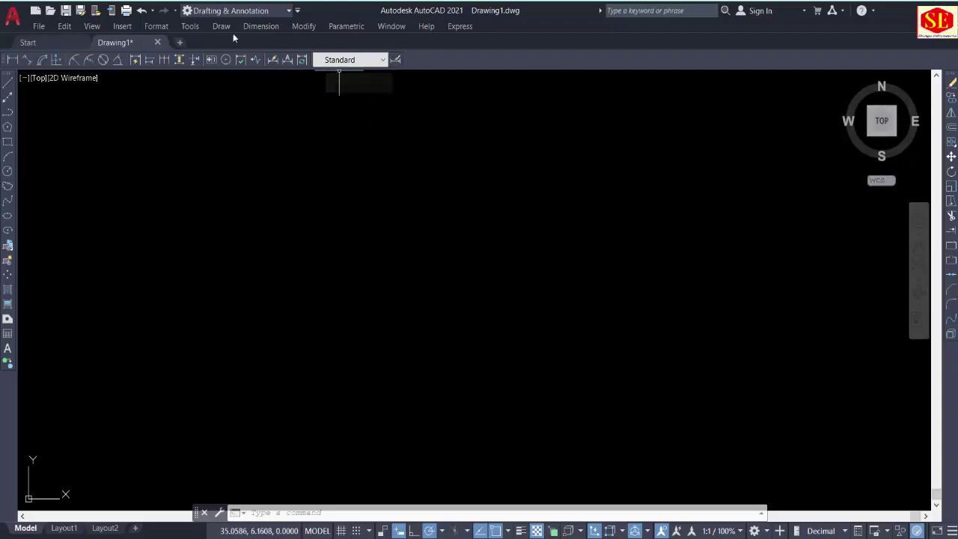
Turn on the Layers toolbar and move the Dimension toolbar into the second row.
{"action": "left_click", "coordinate": [190, 26]}
{"action": "mouse_move", "coordinate": [209, 65]}
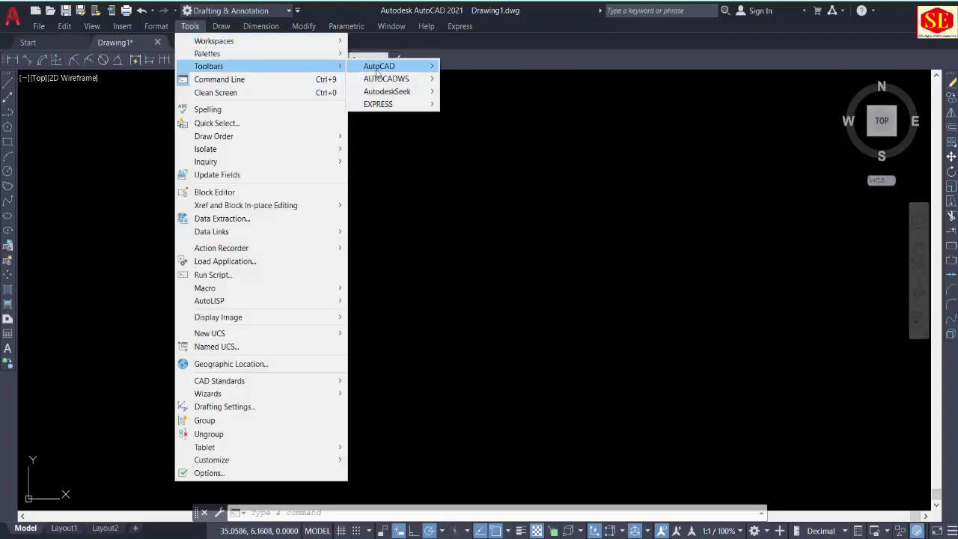
{"action": "mouse_move", "coordinate": [379, 66]}
{"action": "left_click", "coordinate": [489, 220]}
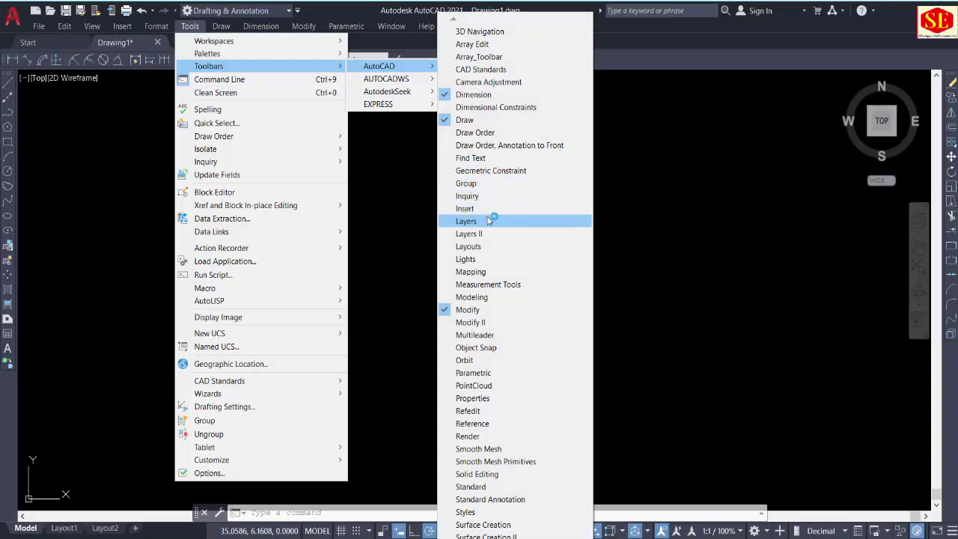
{"action": "left_click", "coordinate": [490, 222]}
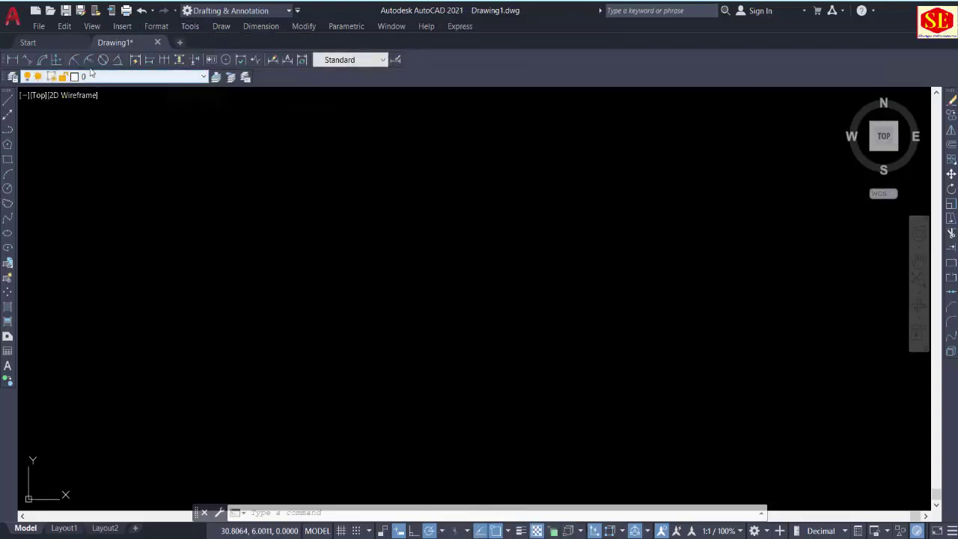
{"action": "left_click_drag", "start_coordinate": [7, 60], "coordinate": [409, 77]}
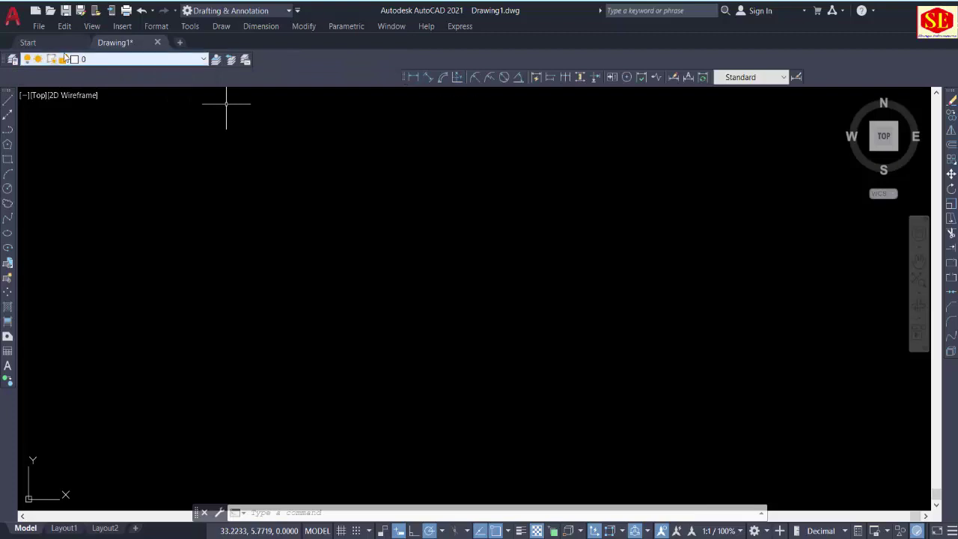
Turn on the Standard toolbar and position it in the top toolbar row.
{"action": "right_click", "coordinate": [477, 78]}
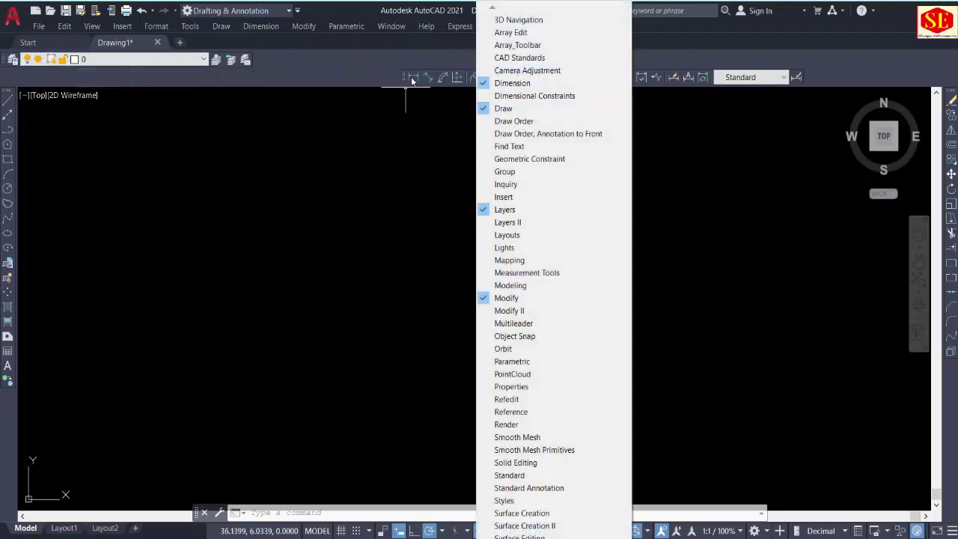
{"action": "left_click", "coordinate": [390, 124]}
{"action": "left_click", "coordinate": [387, 133]}
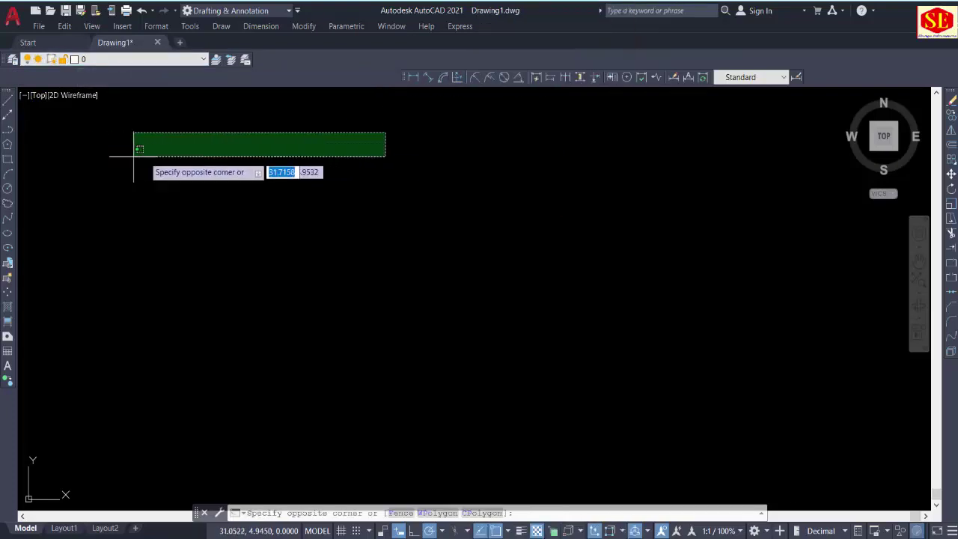
{"action": "right_click", "coordinate": [27, 150]}
{"action": "key", "text": "Escape"}
{"action": "right_click", "coordinate": [7, 150]}
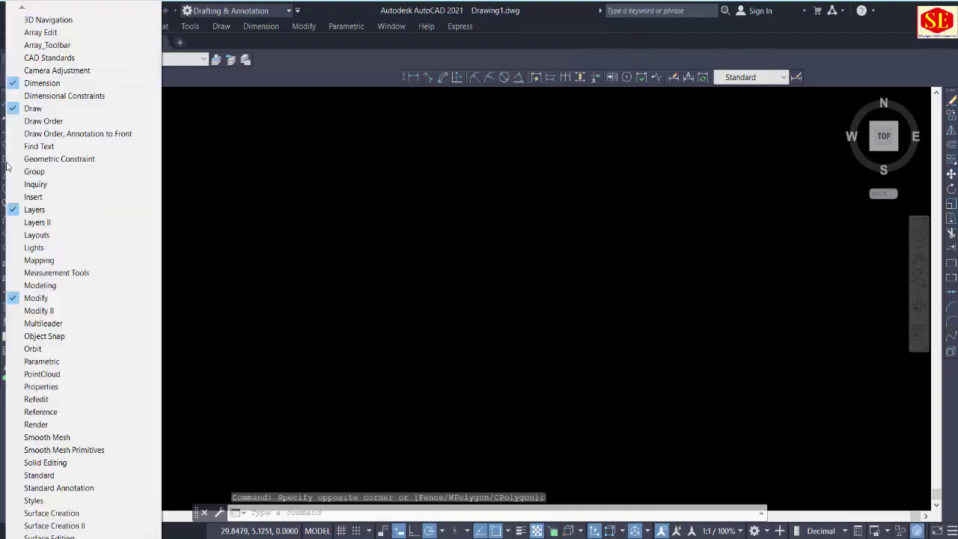
{"action": "left_click", "coordinate": [39, 476]}
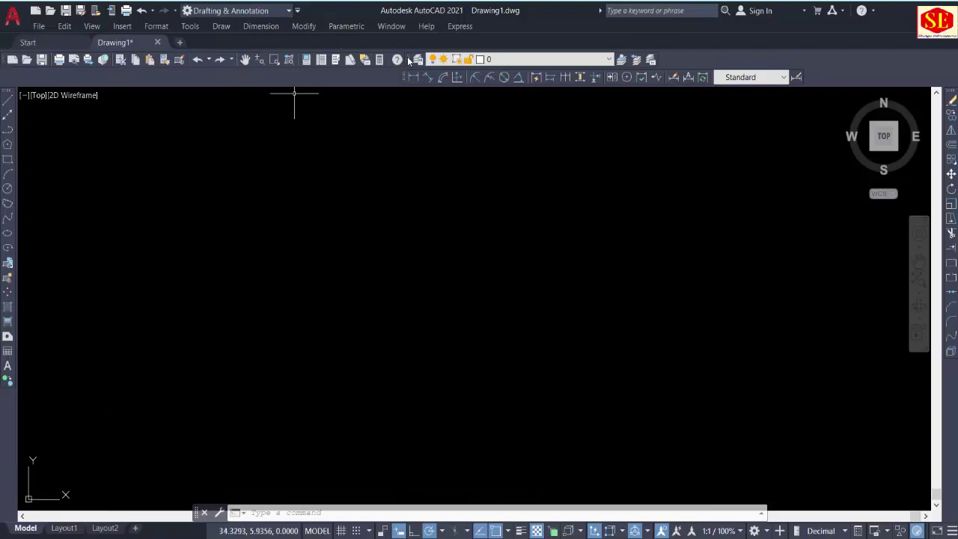
{"action": "left_click_drag", "start_coordinate": [408, 59], "coordinate": [397, 63]}
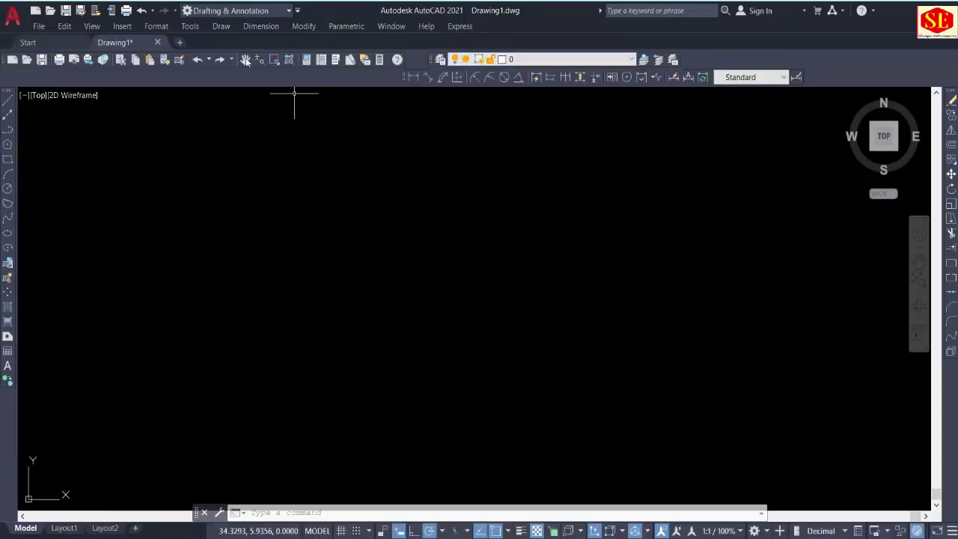
Turn on the Styles toolbar, float it, then dock it back in the top row.
{"action": "right_click", "coordinate": [352, 63]}
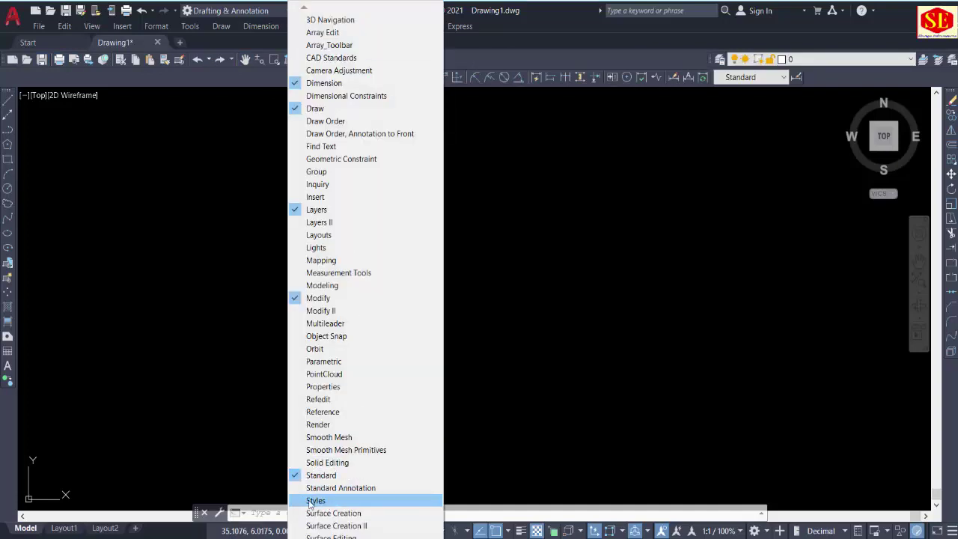
{"action": "left_click", "coordinate": [314, 501]}
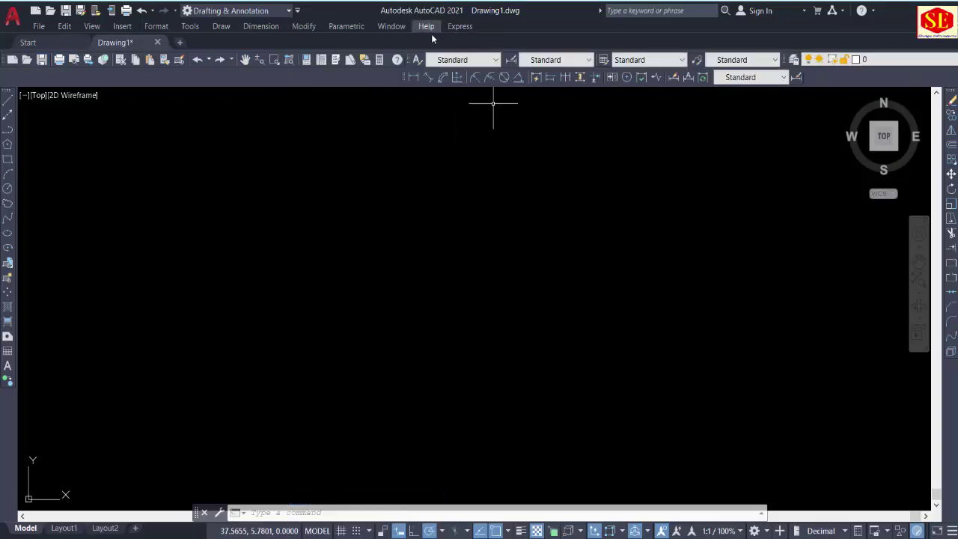
{"action": "left_click_drag", "start_coordinate": [412, 59], "coordinate": [405, 87]}
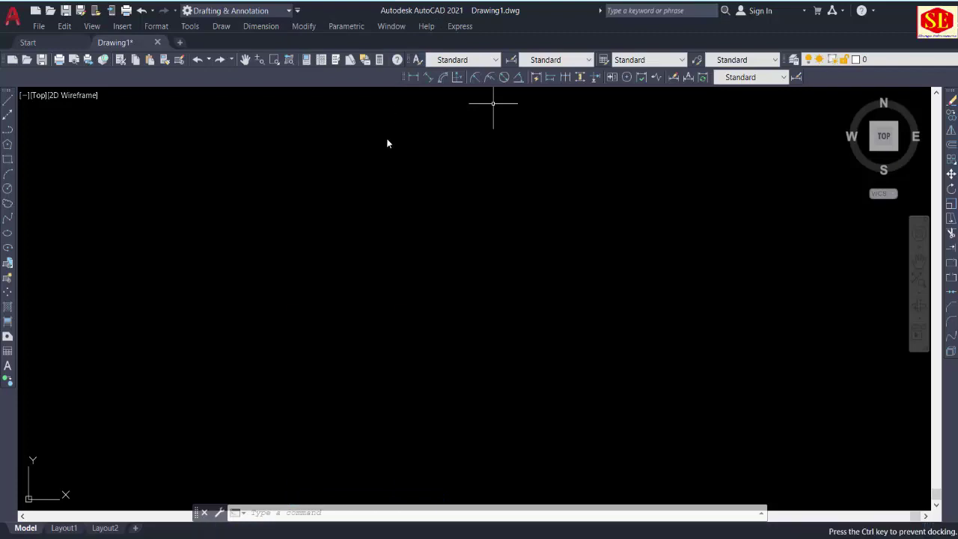
{"action": "left_click_drag", "start_coordinate": [387, 143], "coordinate": [205, 141]}
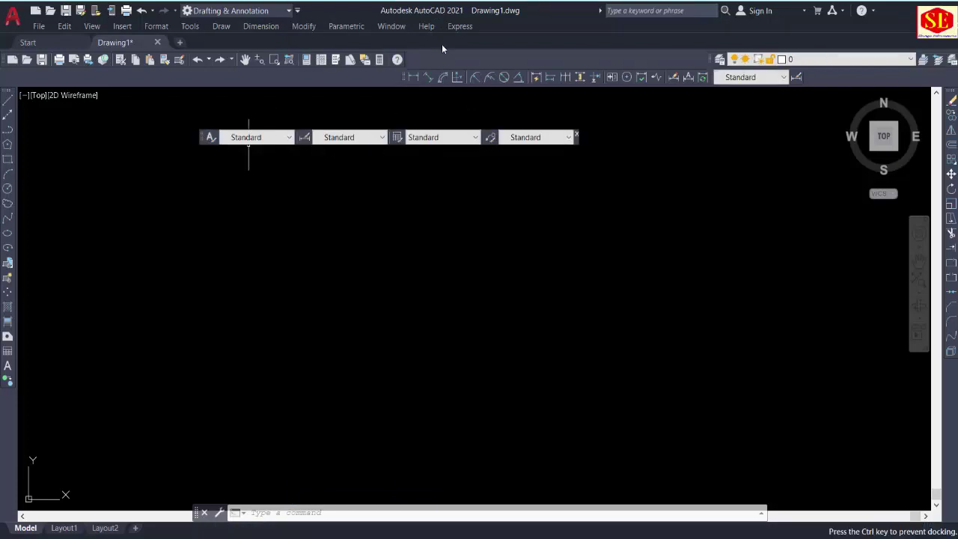
{"action": "left_click_drag", "start_coordinate": [522, 59], "coordinate": [529, 59]}
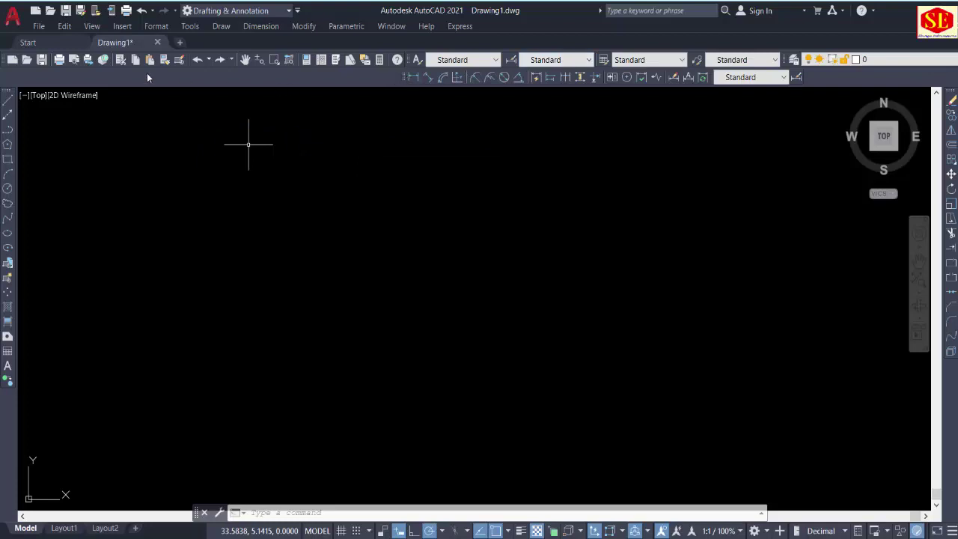
Turn on the Properties toolbar and move the Dimension toolbar down to a third row.
{"action": "right_click", "coordinate": [9, 262]}
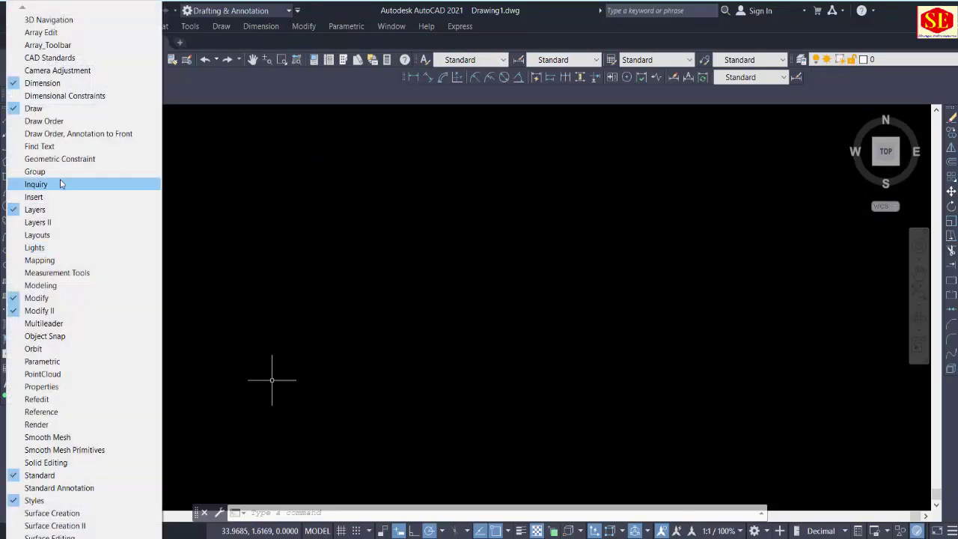
{"action": "left_click", "coordinate": [54, 387]}
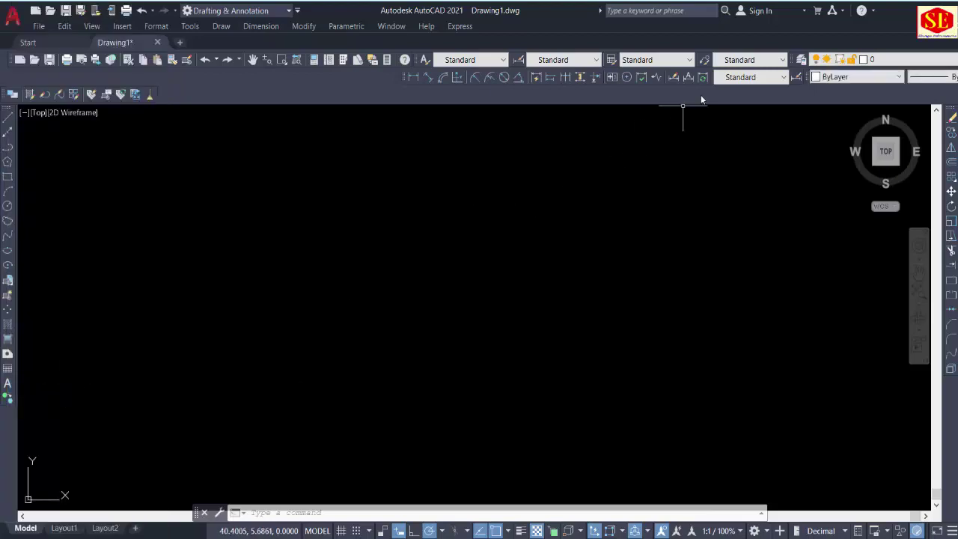
{"action": "left_click_drag", "start_coordinate": [397, 78], "coordinate": [405, 80]}
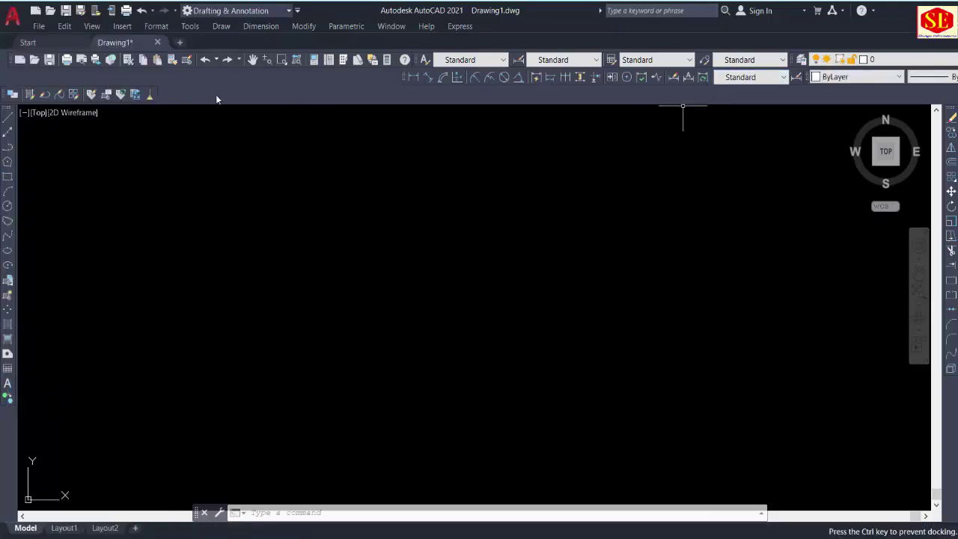
{"action": "left_click_drag", "start_coordinate": [194, 93], "coordinate": [570, 86]}
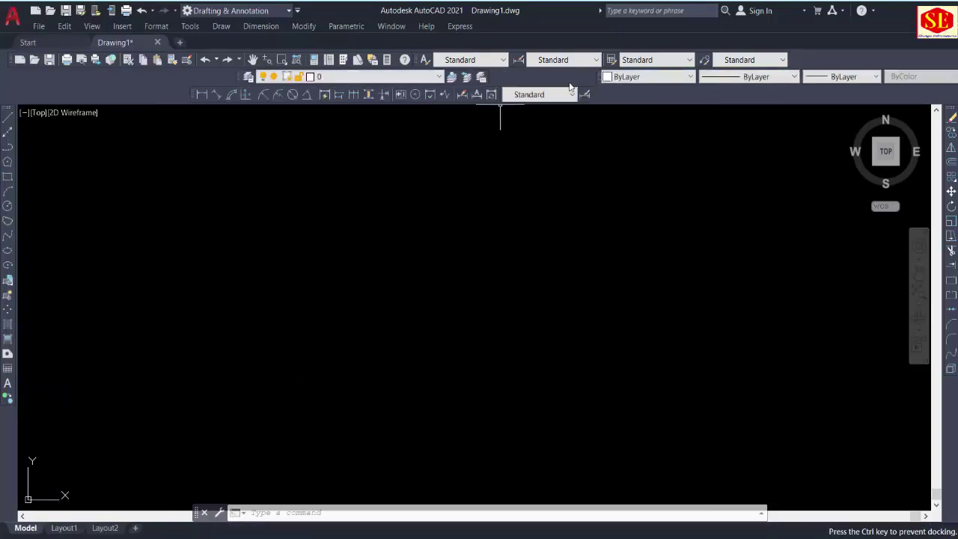
Dock Layers at the start of the second row with Properties beside it, then revisit Drawing1.
{"action": "left_click_drag", "start_coordinate": [488, 80], "coordinate": [493, 77]}
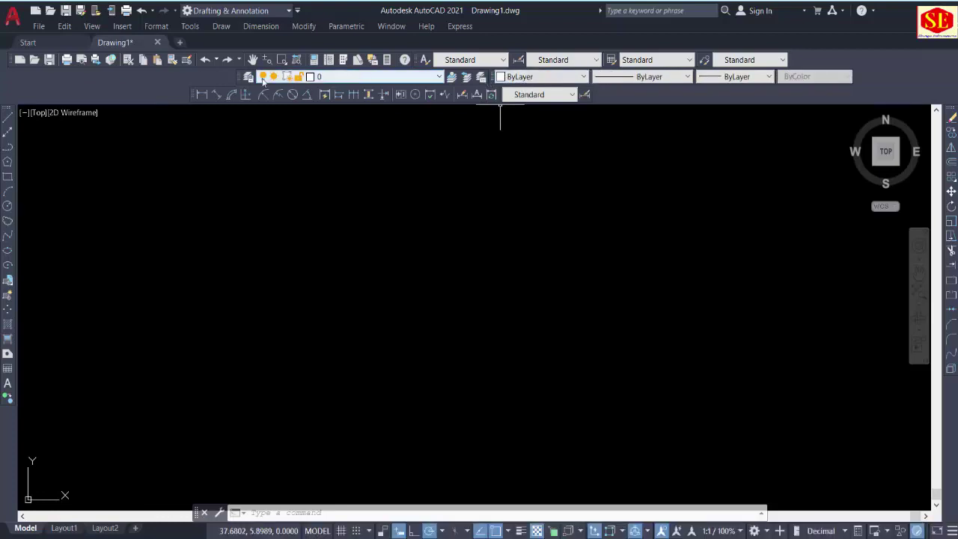
{"action": "left_click_drag", "start_coordinate": [236, 74], "coordinate": [97, 88]}
{"action": "left_click_drag", "start_coordinate": [13, 78], "coordinate": [15, 78]}
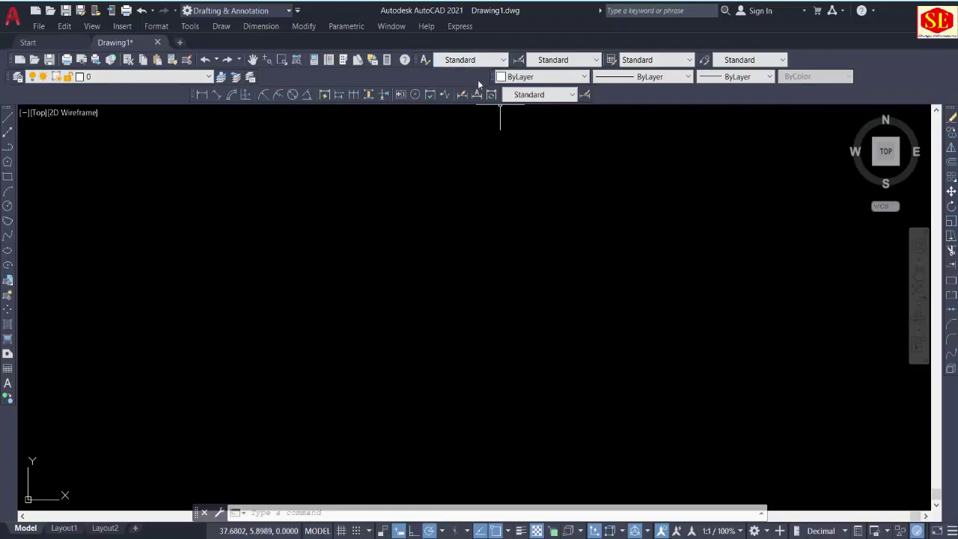
{"action": "left_click_drag", "start_coordinate": [493, 80], "coordinate": [332, 90]}
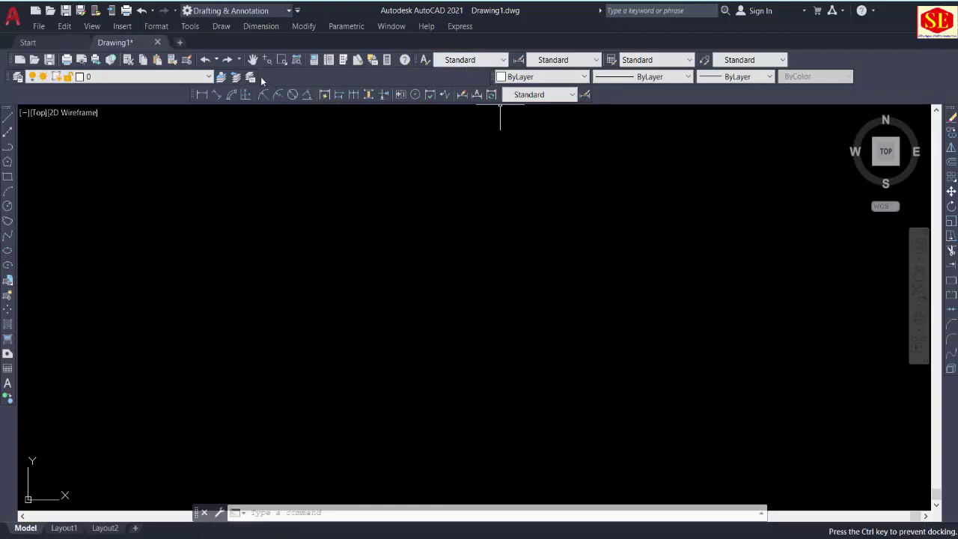
{"action": "left_click_drag", "start_coordinate": [273, 82], "coordinate": [261, 77]}
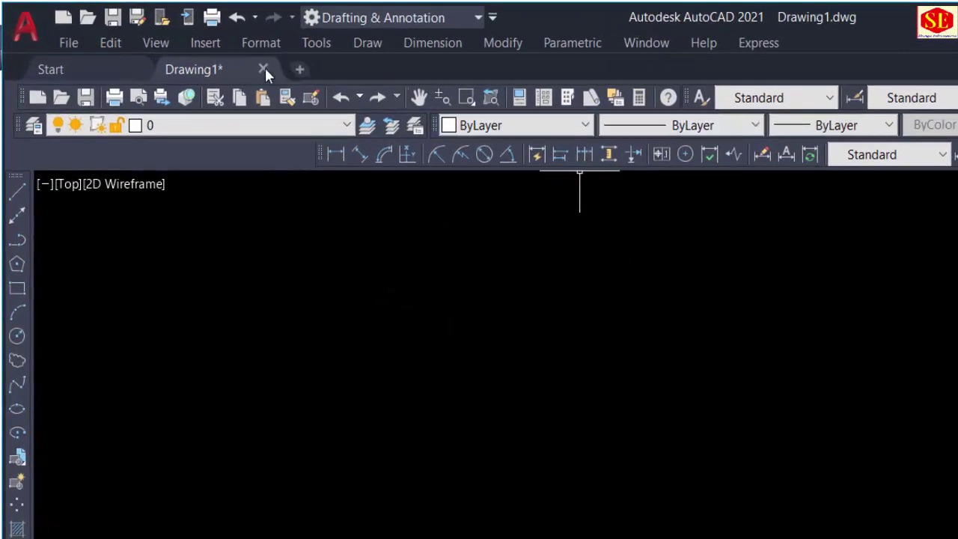
{"action": "left_click", "coordinate": [117, 66]}
{"action": "left_click", "coordinate": [224, 66]}
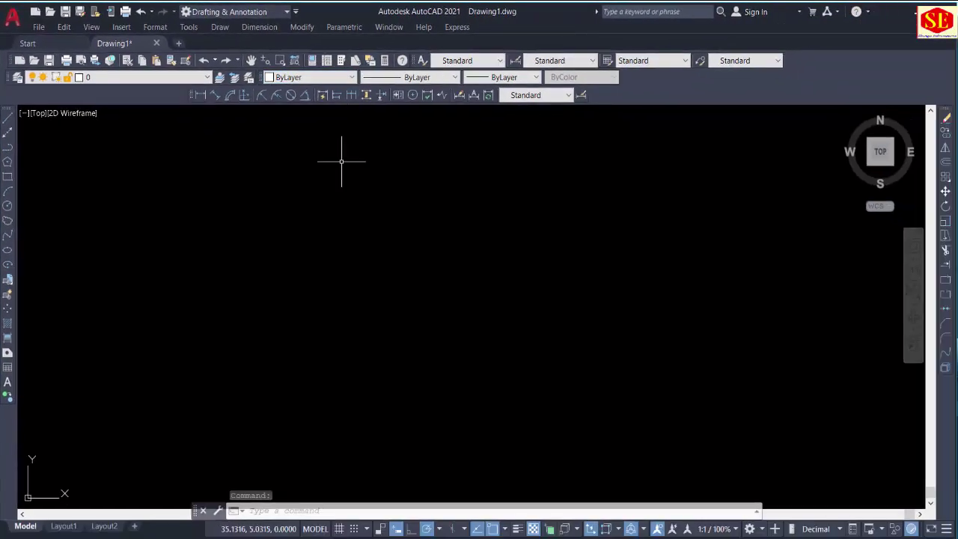
Open Options from the Tools menu and close it without changes.
{"action": "left_click", "coordinate": [184, 27]}
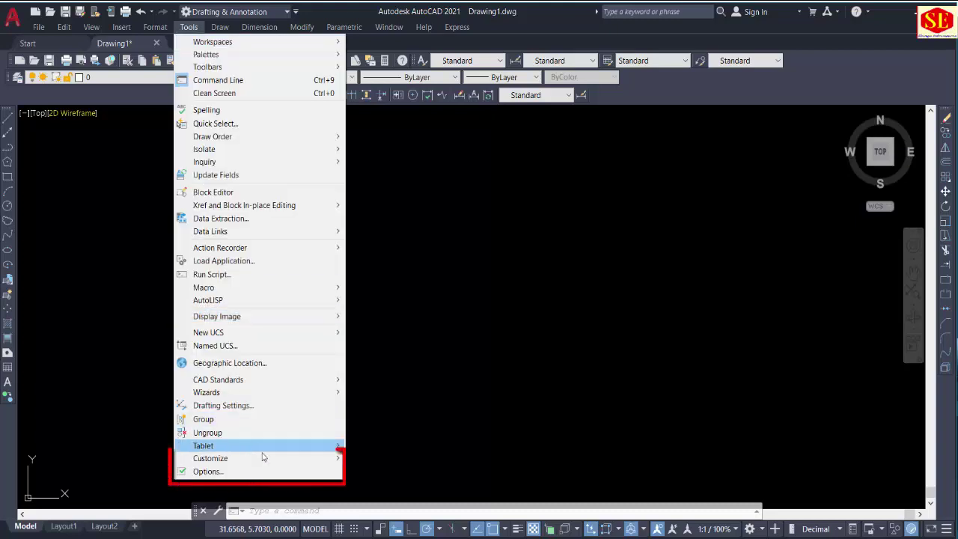
{"action": "left_click", "coordinate": [208, 471]}
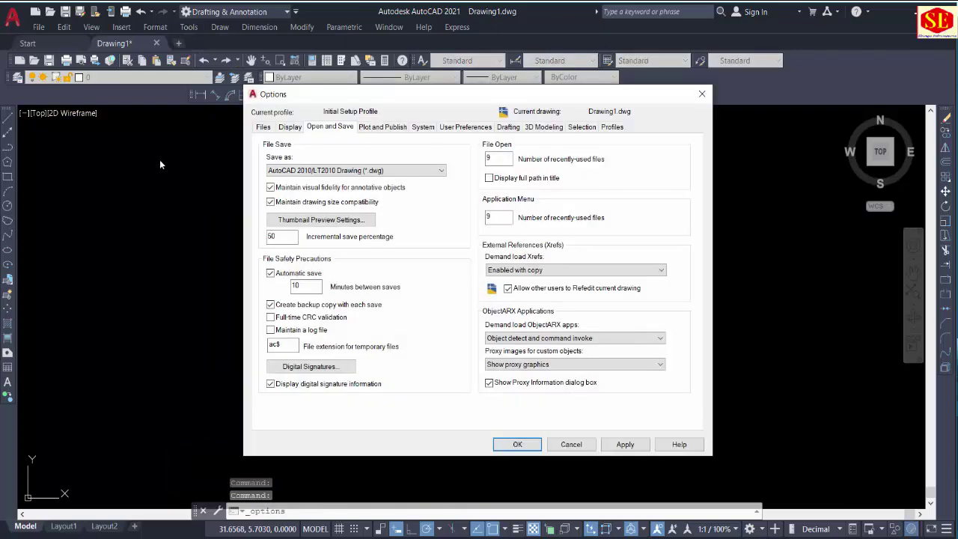
{"action": "left_click", "coordinate": [703, 100]}
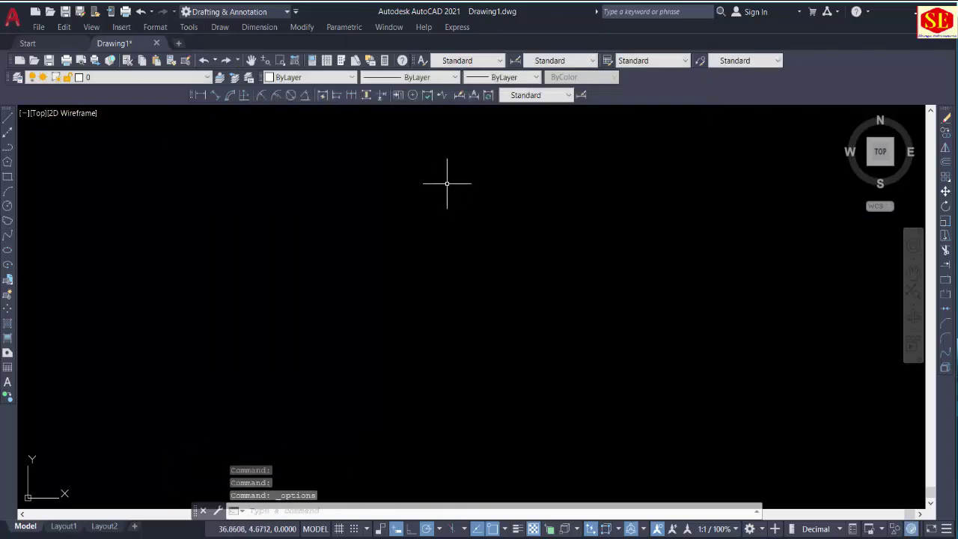
Reopen Options with OP and turn off Display File Tabs on the Display tab.
{"action": "type", "text": "op"}
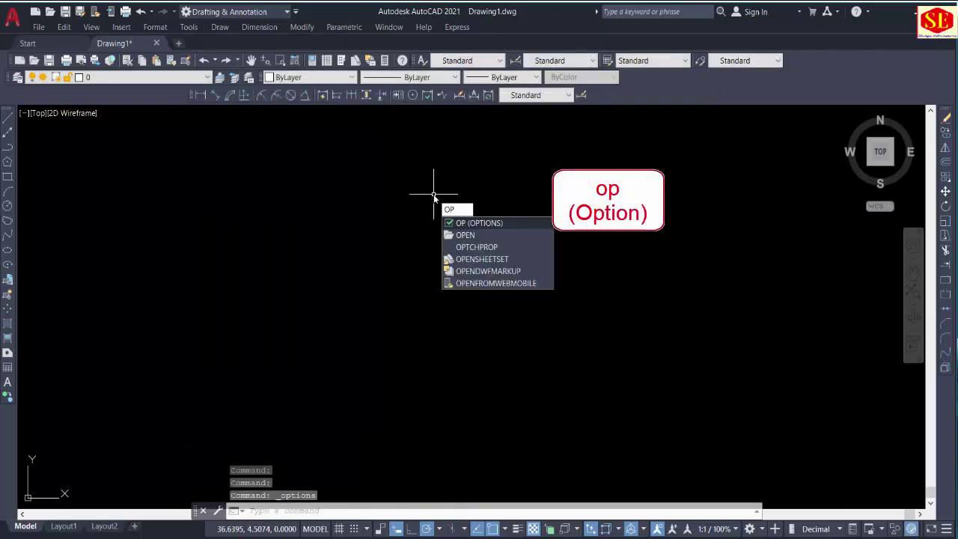
{"action": "key", "text": "Return"}
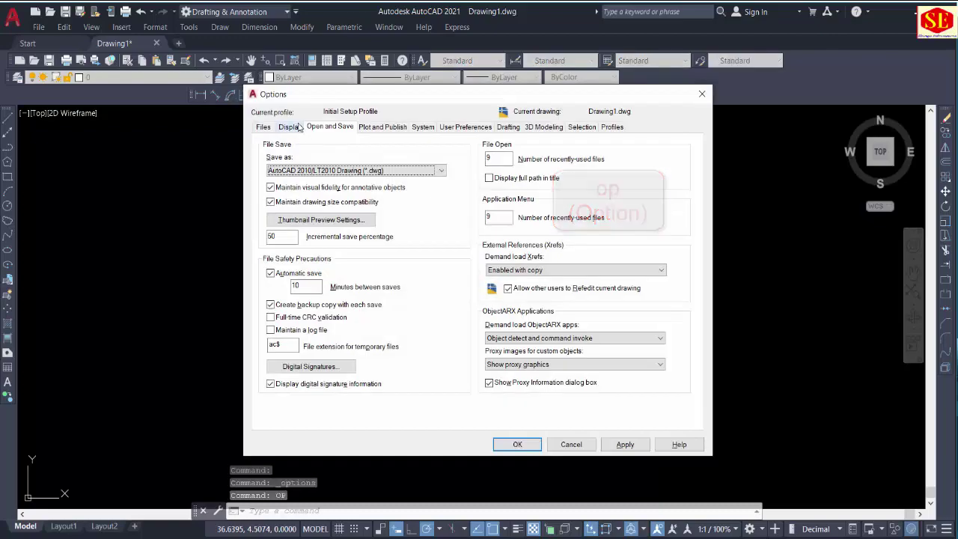
{"action": "left_click", "coordinate": [292, 127]}
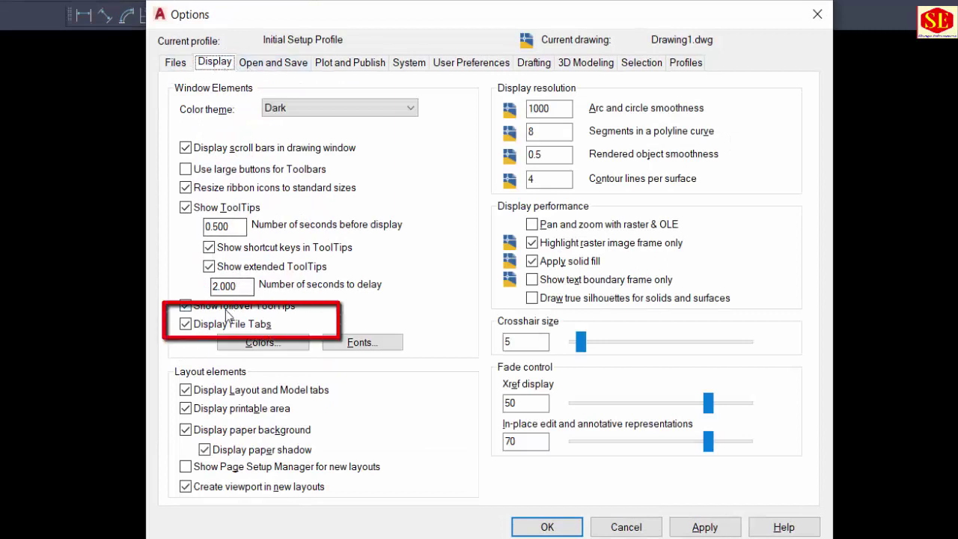
{"action": "left_click", "coordinate": [183, 324]}
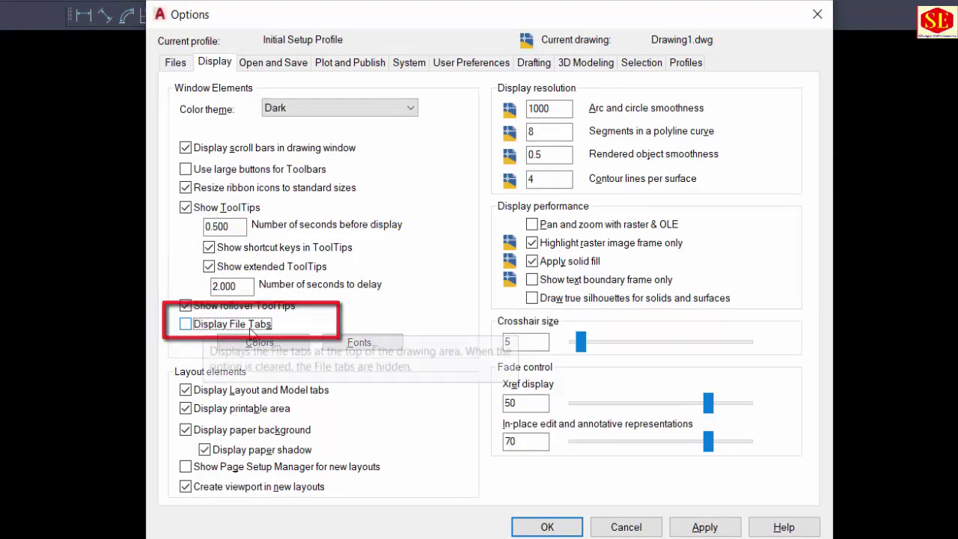
{"action": "left_click", "coordinate": [701, 527]}
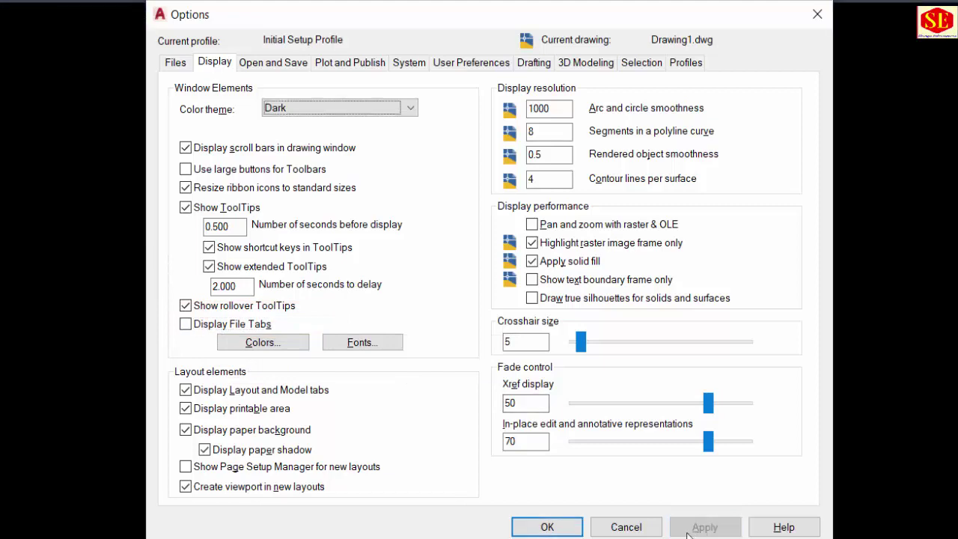
{"action": "left_click", "coordinate": [513, 530]}
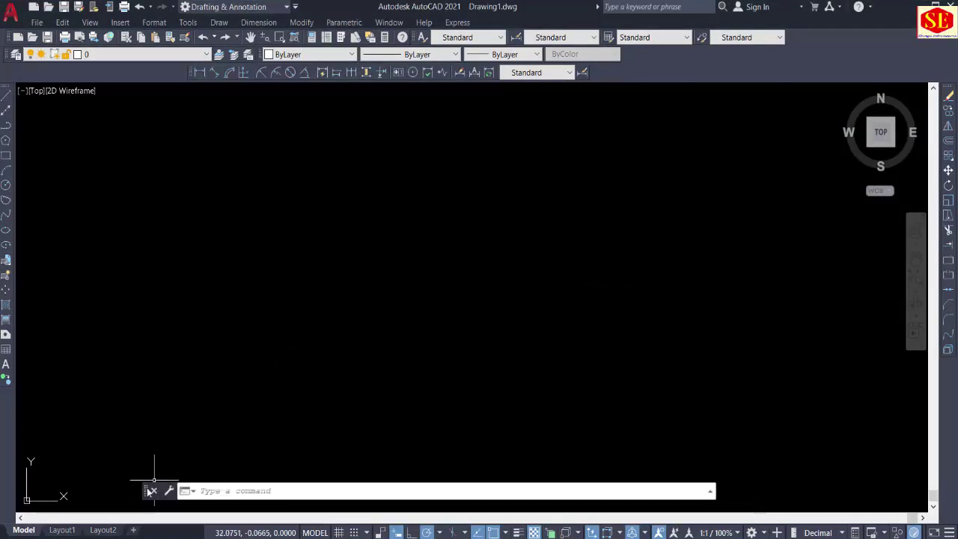
Undock the command line and float it near the top of the drawing area.
{"action": "mouse_move", "coordinate": [150, 492]}
{"action": "left_mouse_down"}
{"action": "mouse_move", "coordinate": [45, 495]}
{"action": "mouse_move", "coordinate": [34, 513]}
{"action": "left_mouse_up"}
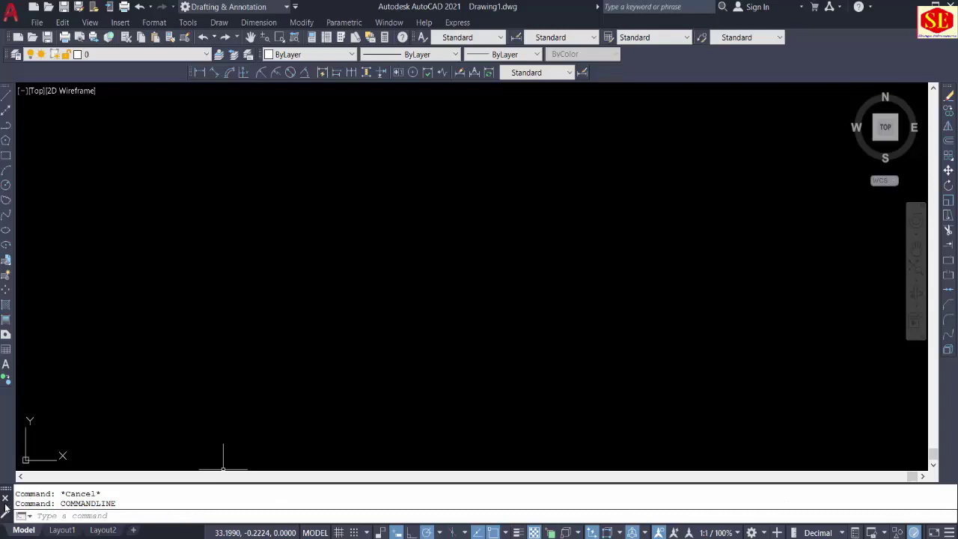
{"action": "mouse_move", "coordinate": [6, 496]}
{"action": "left_mouse_down"}
{"action": "mouse_move", "coordinate": [131, 159]}
{"action": "mouse_move", "coordinate": [230, 234]}
{"action": "left_mouse_up"}
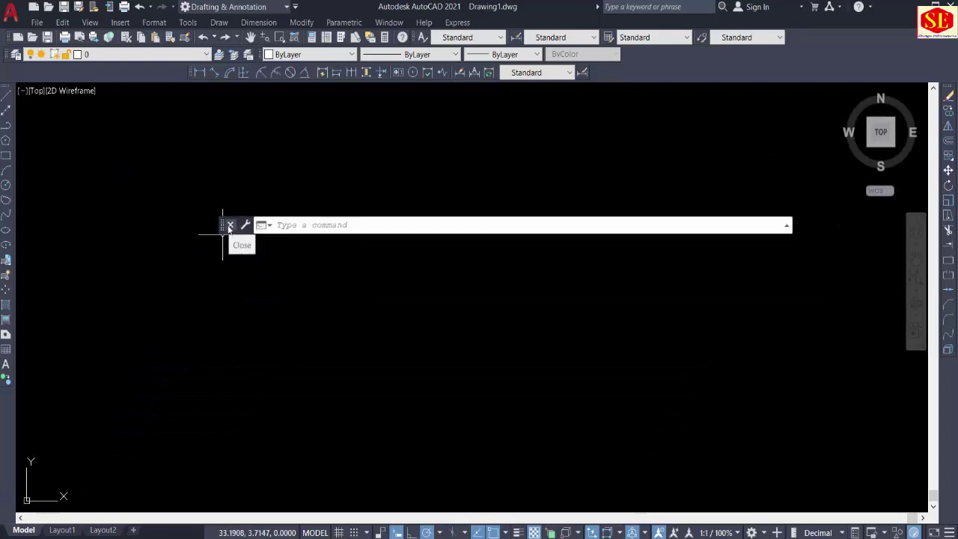
{"action": "left_click", "coordinate": [230, 225]}
{"action": "left_click", "coordinate": [523, 291]}
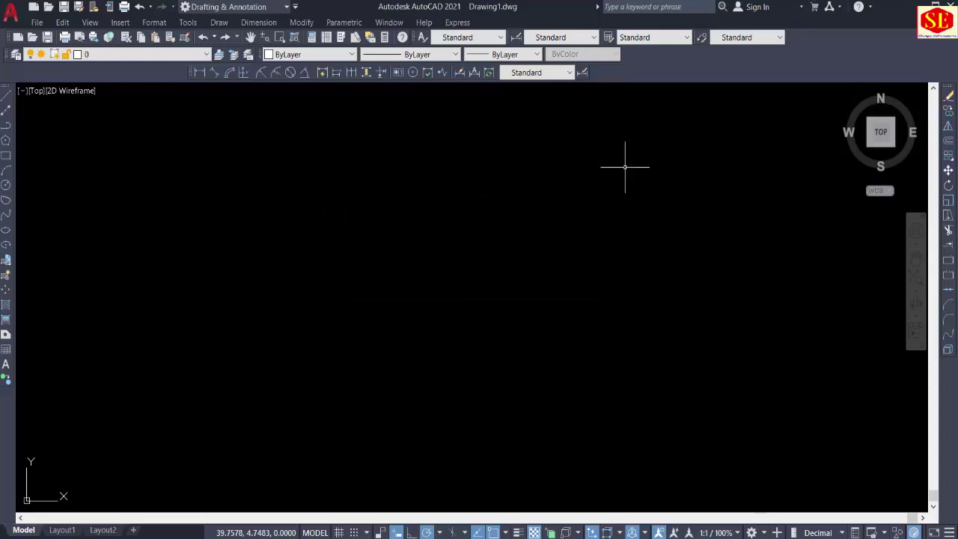
{"action": "key", "text": "ctrl+9"}
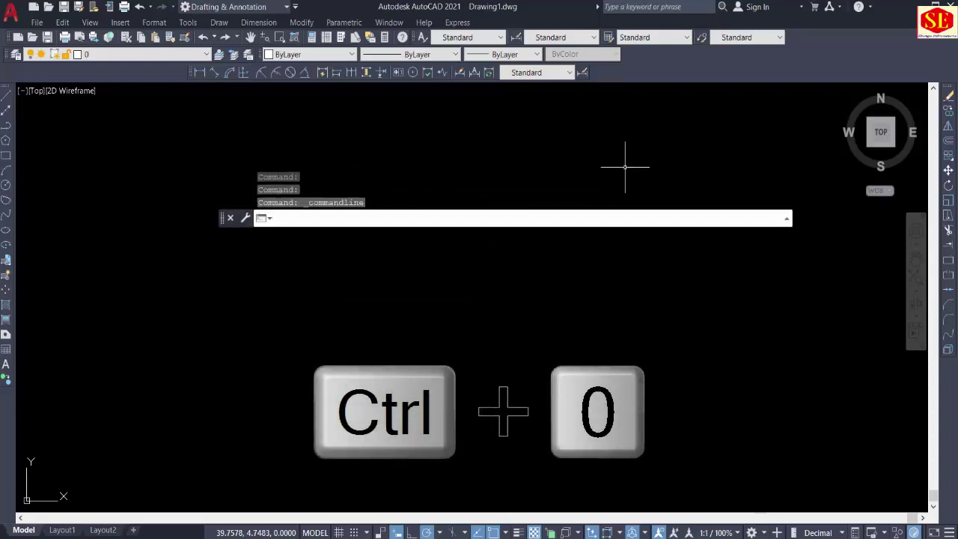
{"action": "left_click", "coordinate": [231, 218]}
{"action": "left_click", "coordinate": [533, 292]}
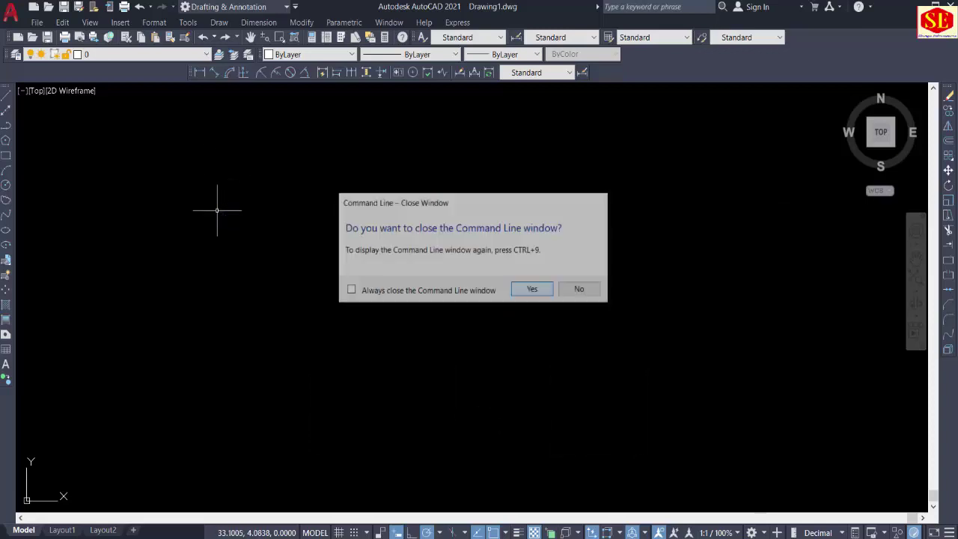
{"action": "key", "text": "ctrl+9"}
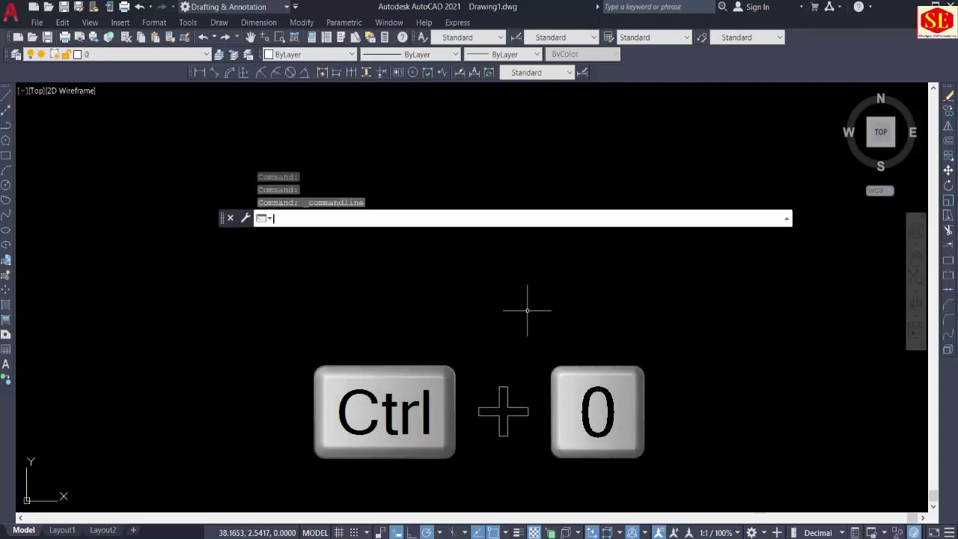
{"action": "key", "text": "ctrl+9"}
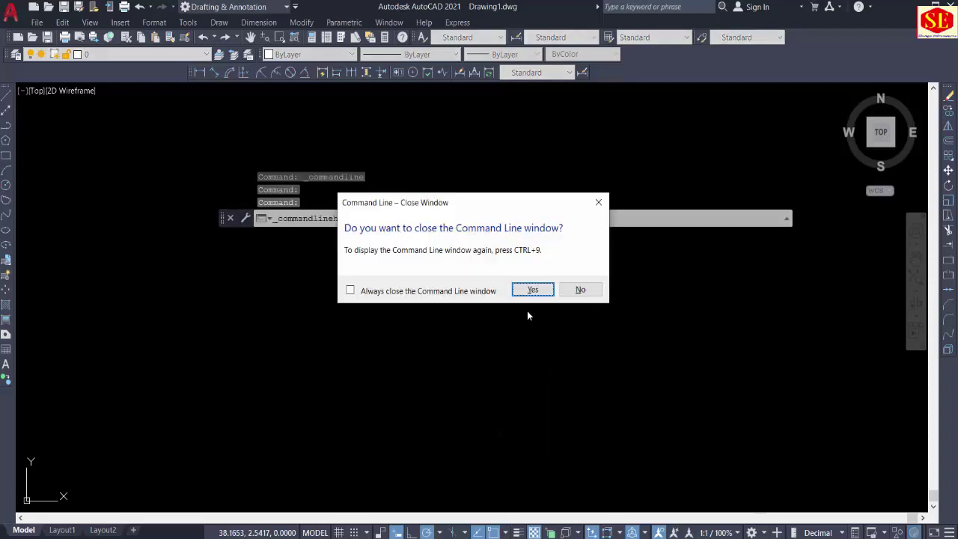
{"action": "left_click", "coordinate": [527, 311]}
{"action": "key", "text": "ctrl+9"}
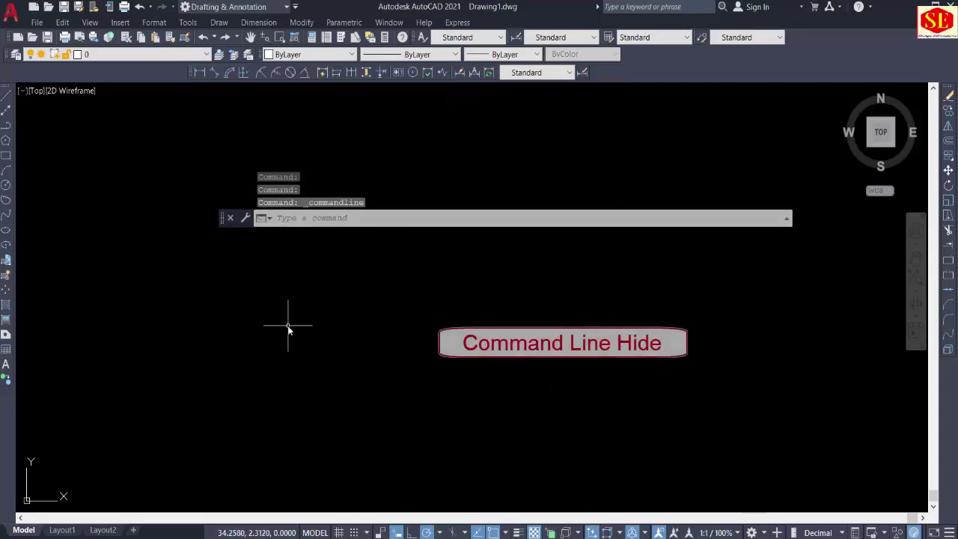
{"action": "type", "text": "Cod"}
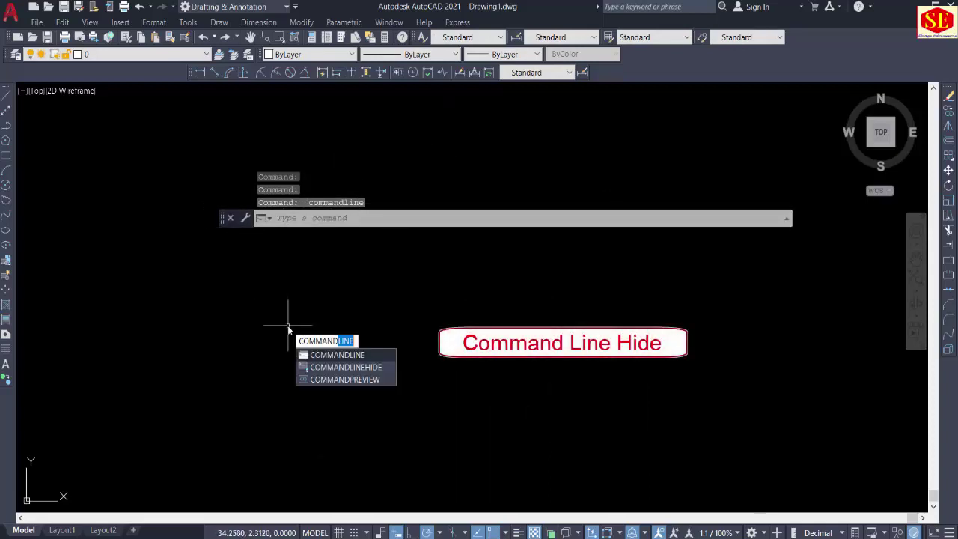
{"action": "type", "text": "li"}
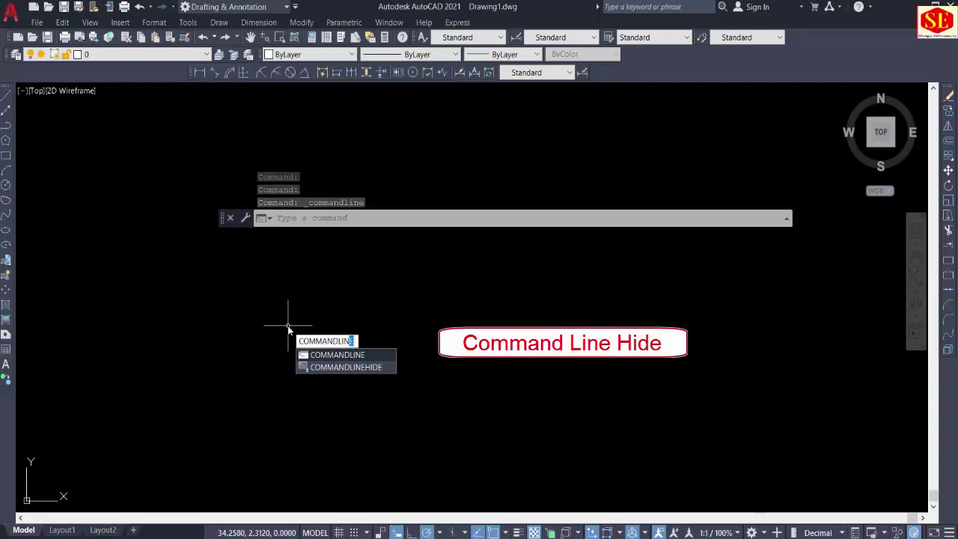
{"action": "type", "text": "neh"}
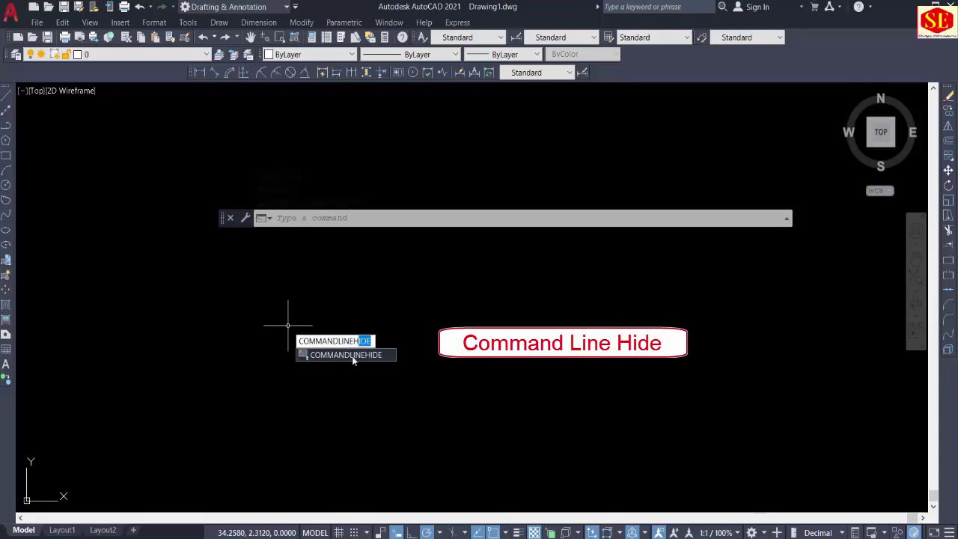
{"action": "key", "text": "Return"}
{"action": "left_click", "coordinate": [532, 290]}
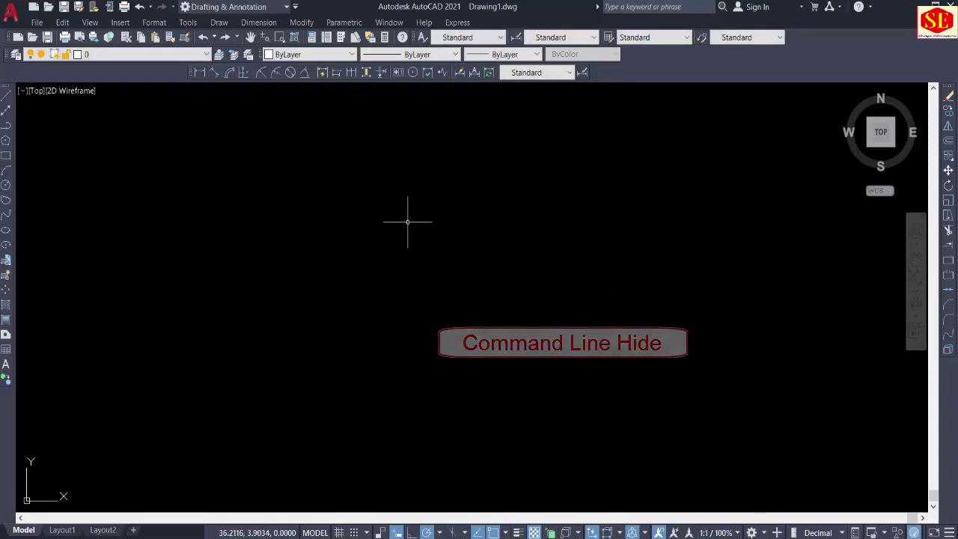
{"action": "type", "text": "co"}
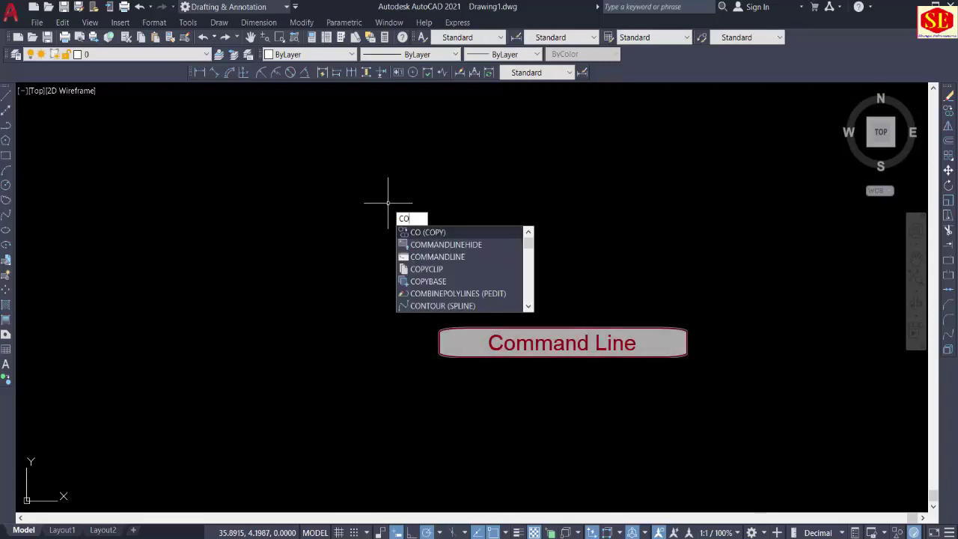
{"action": "type", "text": "mmandl"}
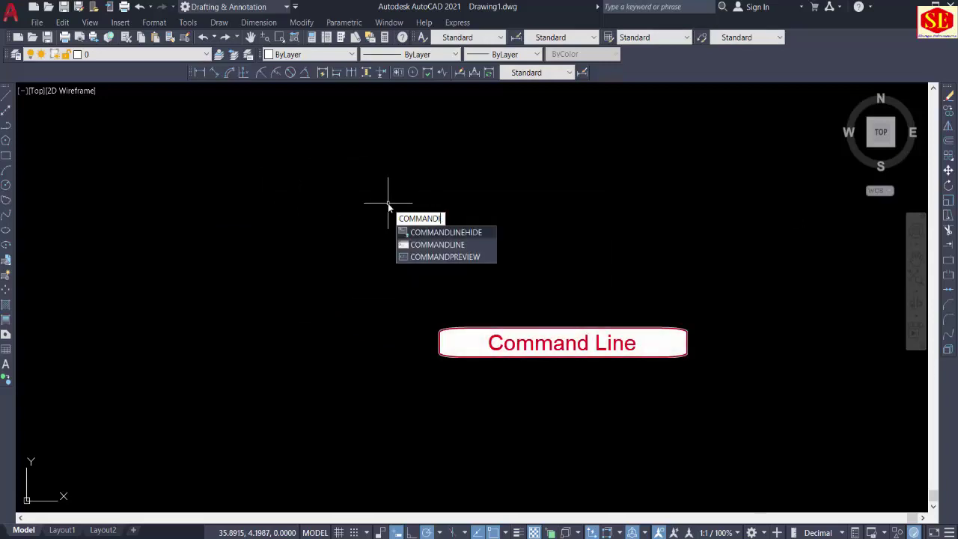
{"action": "type", "text": "i"}
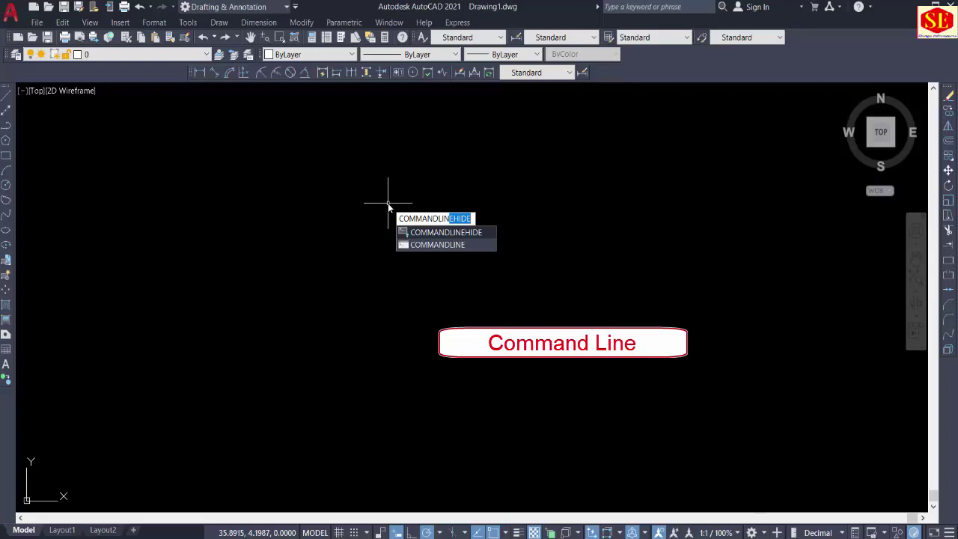
{"action": "left_click", "coordinate": [423, 246]}
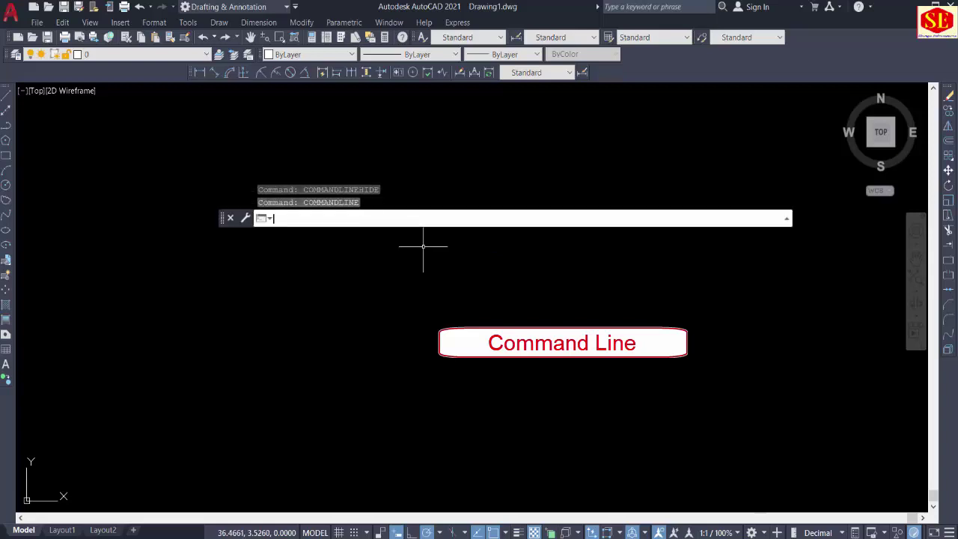
Dock the command line at the bottom, toggle Clean Screen off and on, and show Layout1.
{"action": "left_click", "coordinate": [222, 219]}
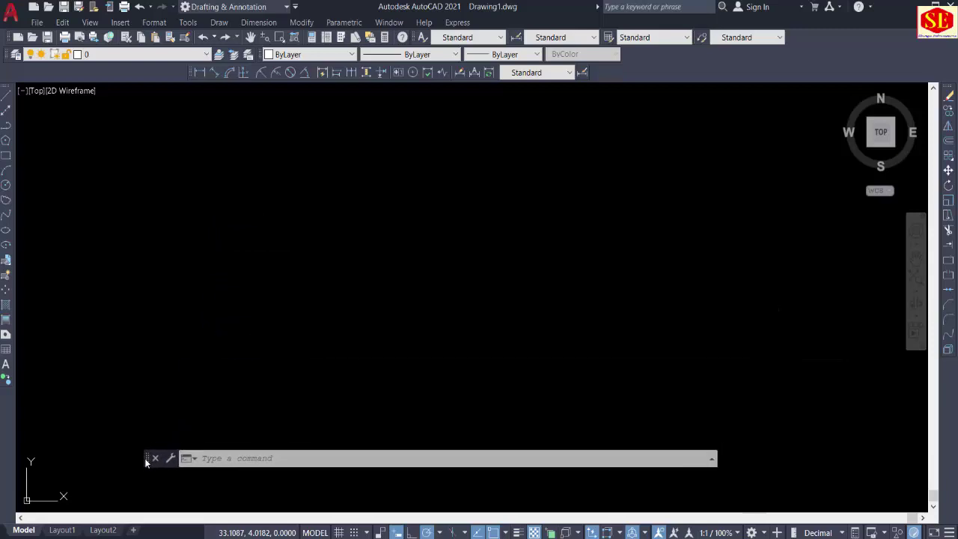
{"action": "left_click_drag", "start_coordinate": [223, 218], "coordinate": [107, 524]}
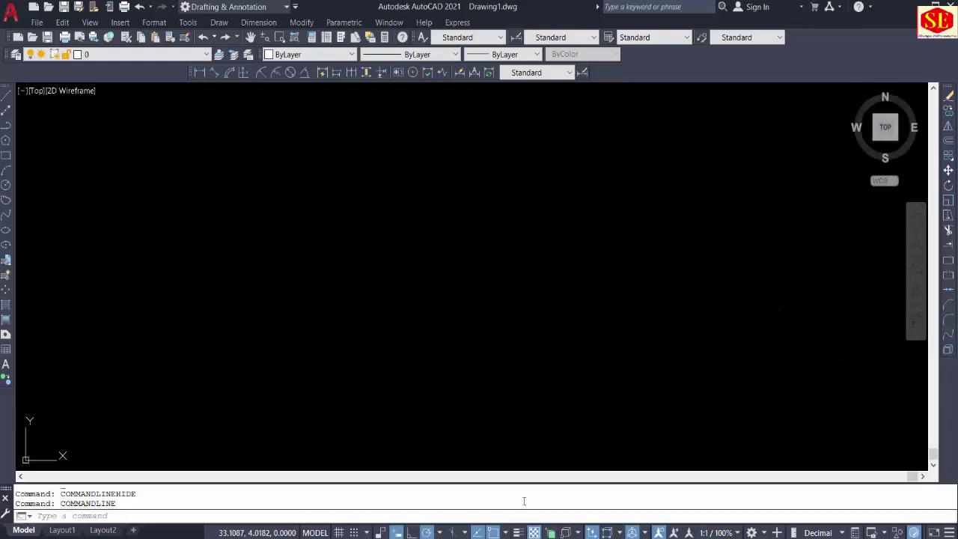
{"action": "key", "text": "ctrl+0"}
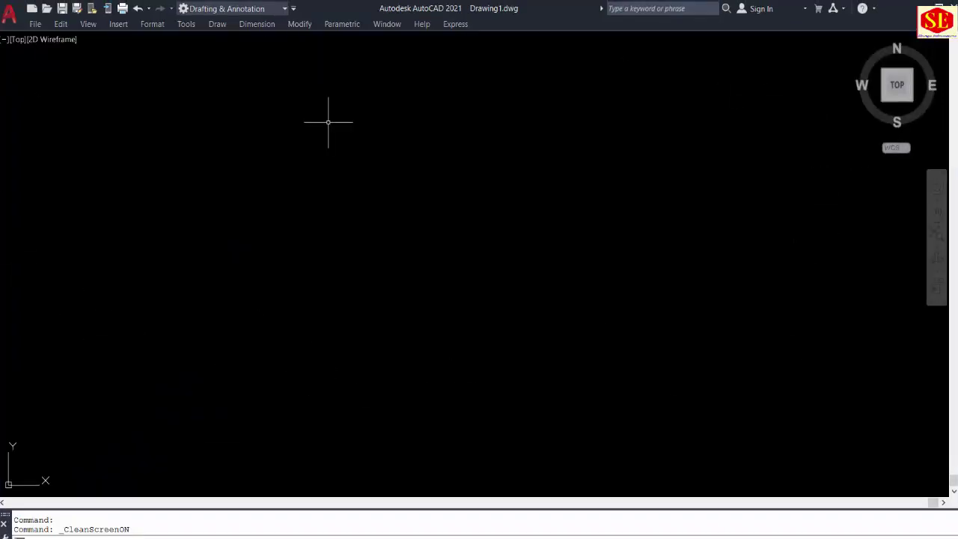
{"action": "key", "text": "ctrl+0"}
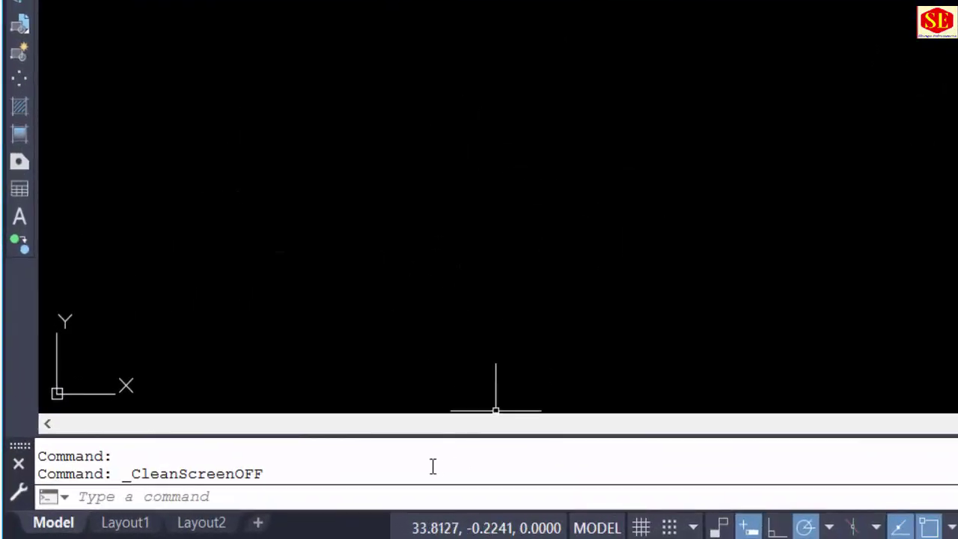
{"action": "left_click", "coordinate": [125, 522]}
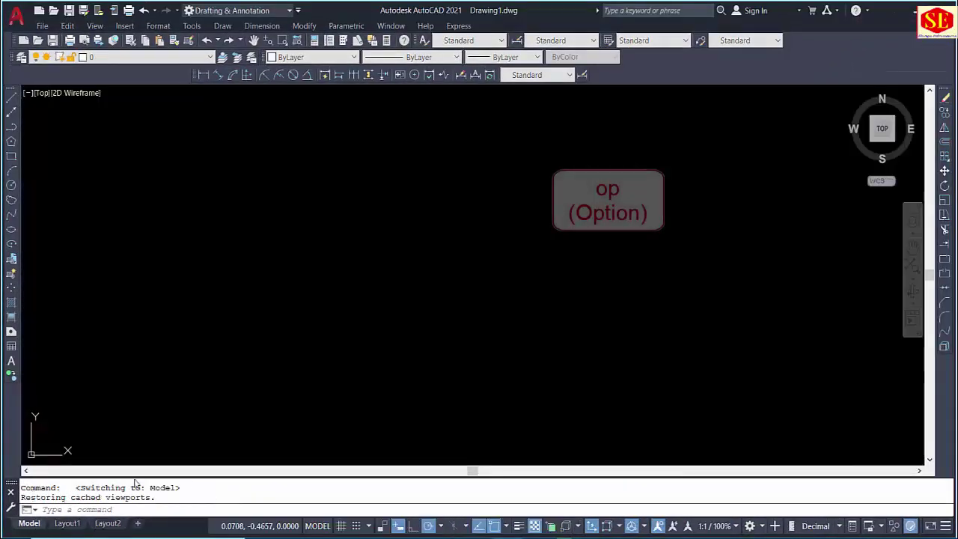
{"action": "left_click", "coordinate": [29, 523]}
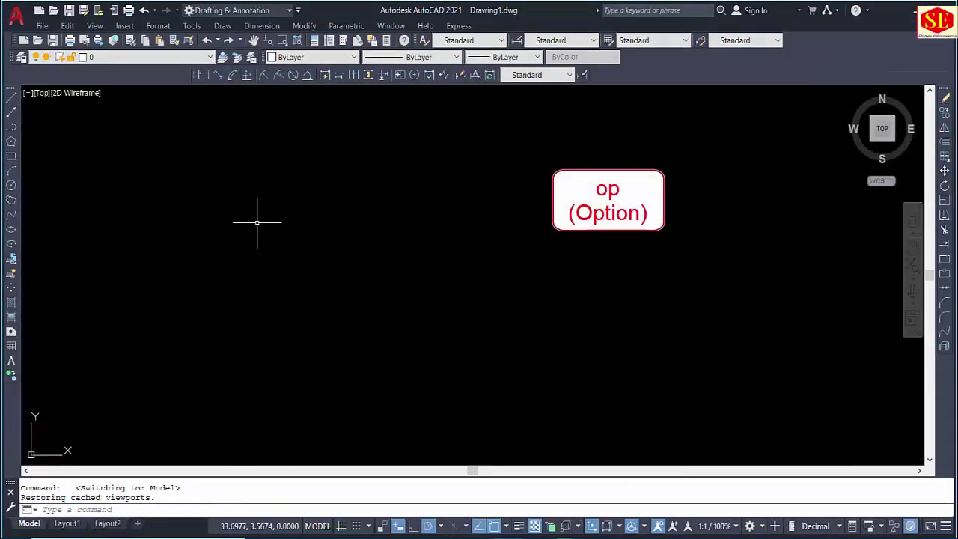
{"action": "type", "text": "op"}
{"action": "key", "text": "Return"}
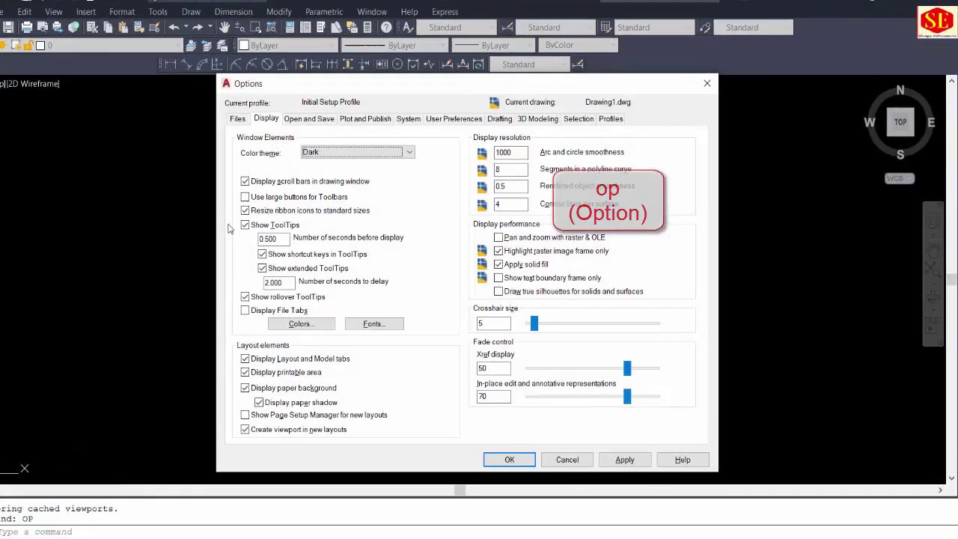
{"action": "left_click", "coordinate": [157, 104]}
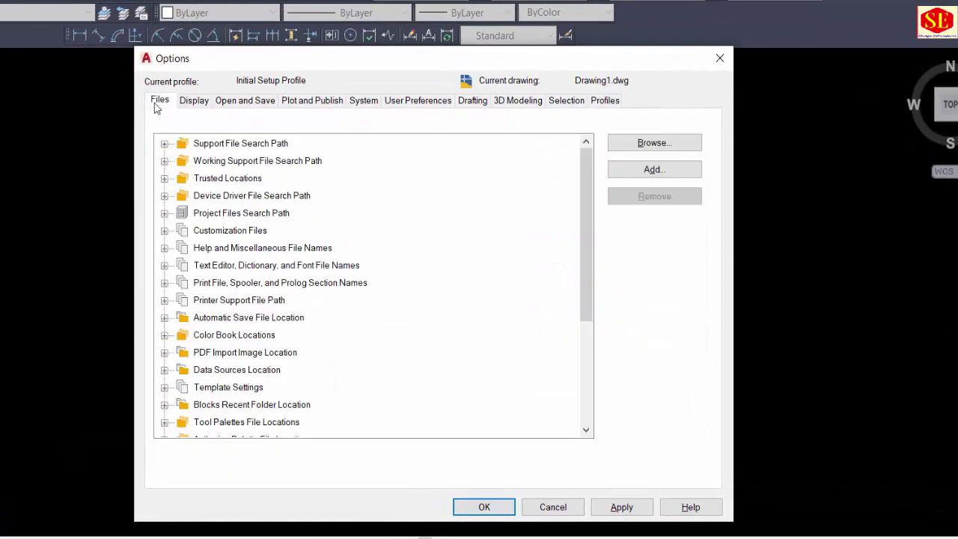
{"action": "left_click", "coordinate": [188, 105]}
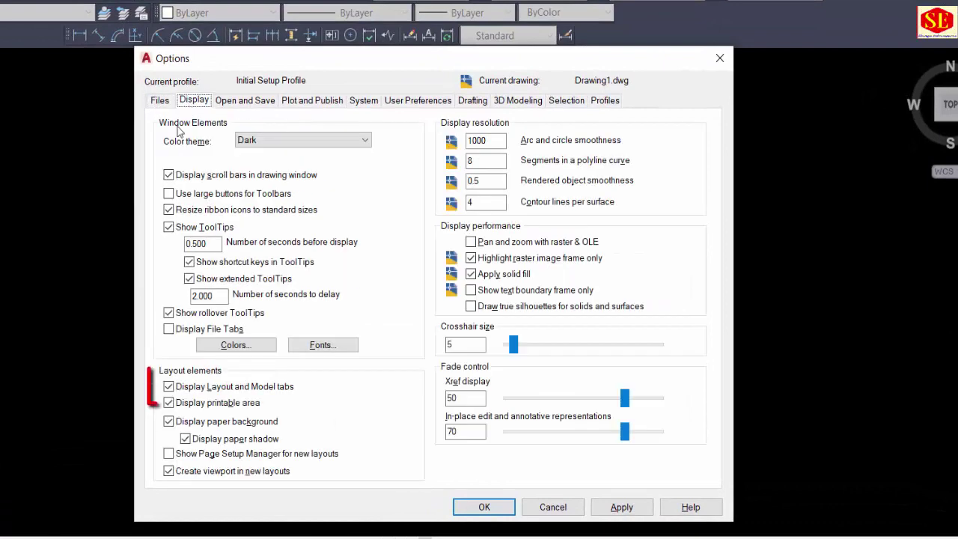
{"action": "left_click", "coordinate": [168, 387]}
{"action": "left_click", "coordinate": [621, 506]}
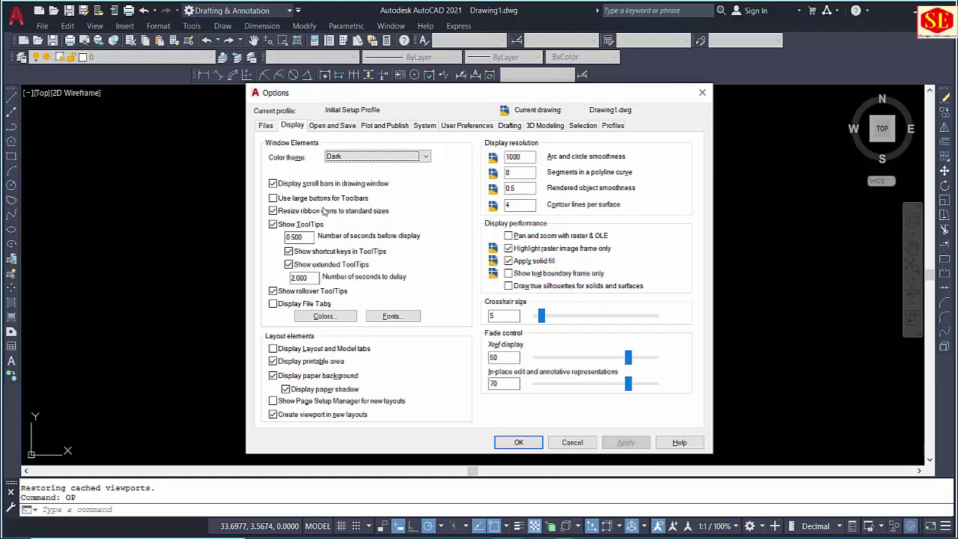
{"action": "left_click", "coordinate": [292, 350]}
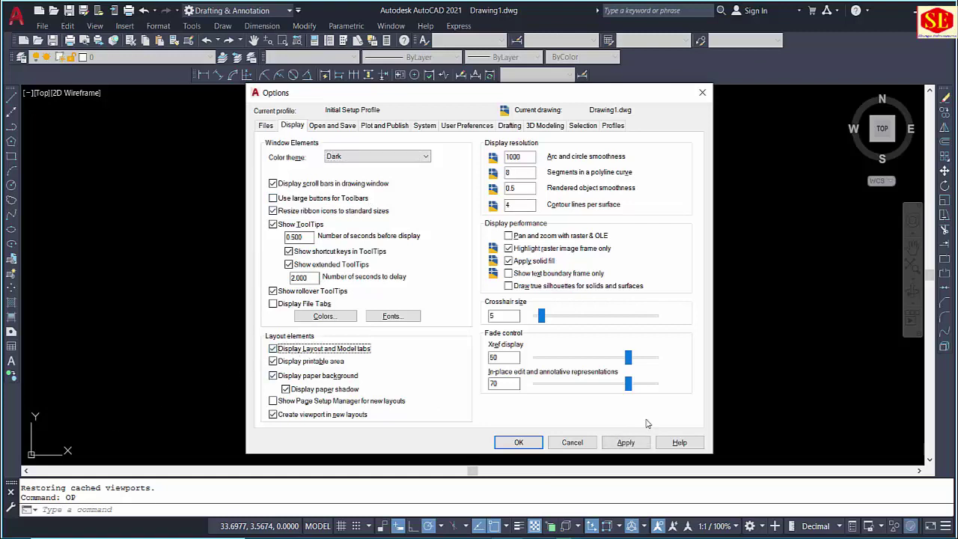
{"action": "left_click", "coordinate": [624, 442]}
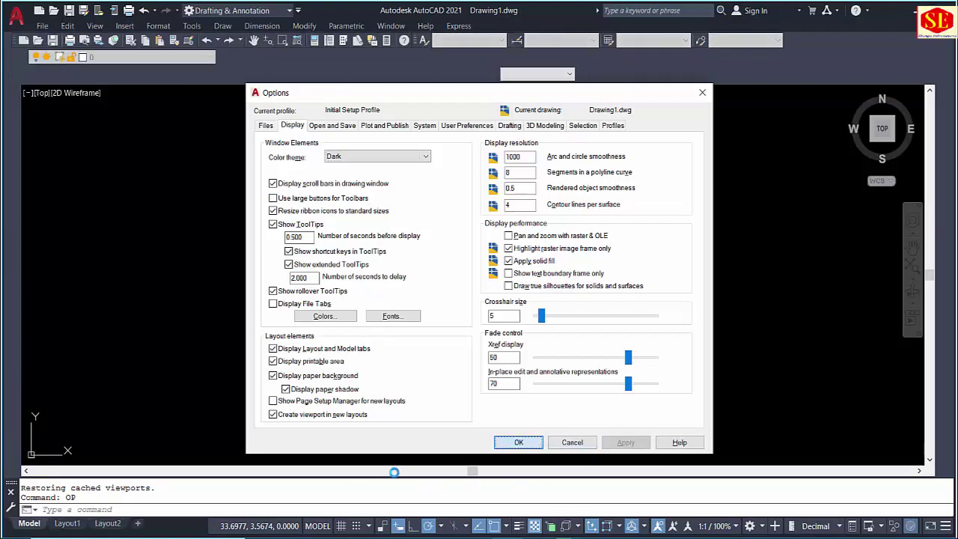
{"action": "key", "text": "Return"}
{"action": "left_click", "coordinate": [69, 523]}
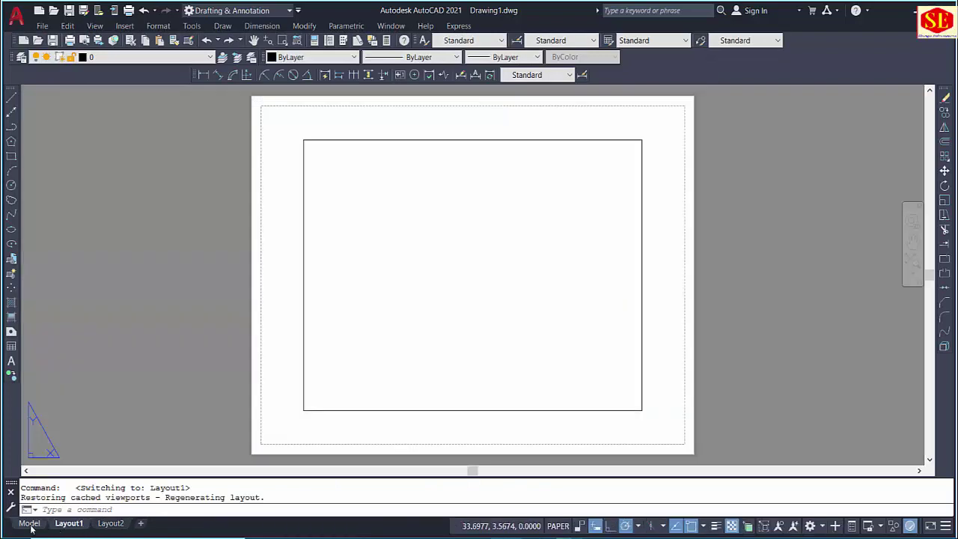
{"action": "left_click", "coordinate": [29, 523]}
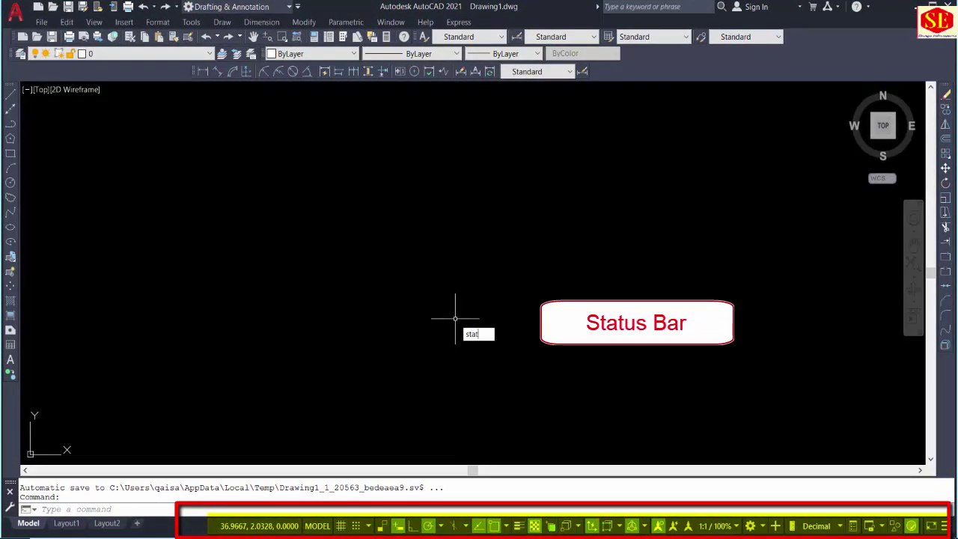
Set STATUSBAR to 0 to hide the status bar.
{"action": "type", "text": "s"}
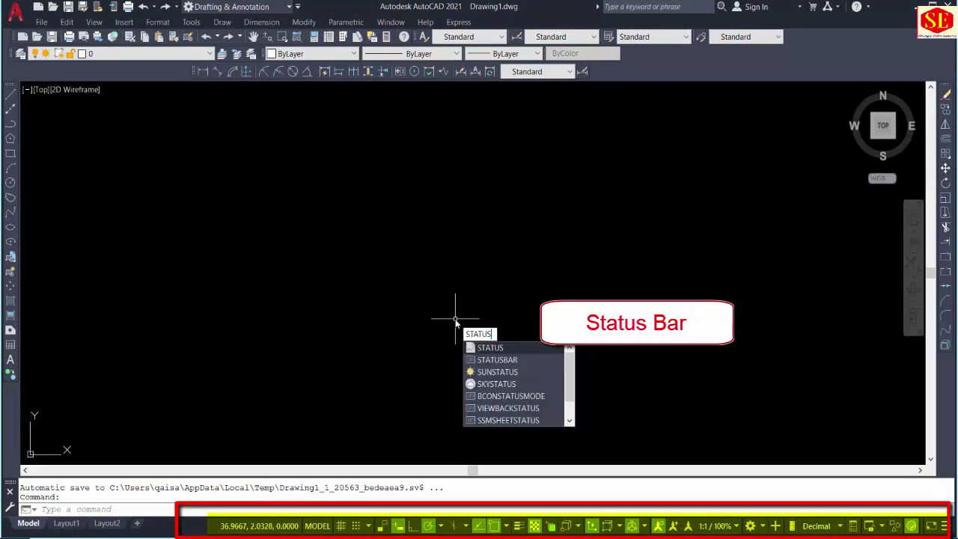
{"action": "left_click", "coordinate": [514, 363]}
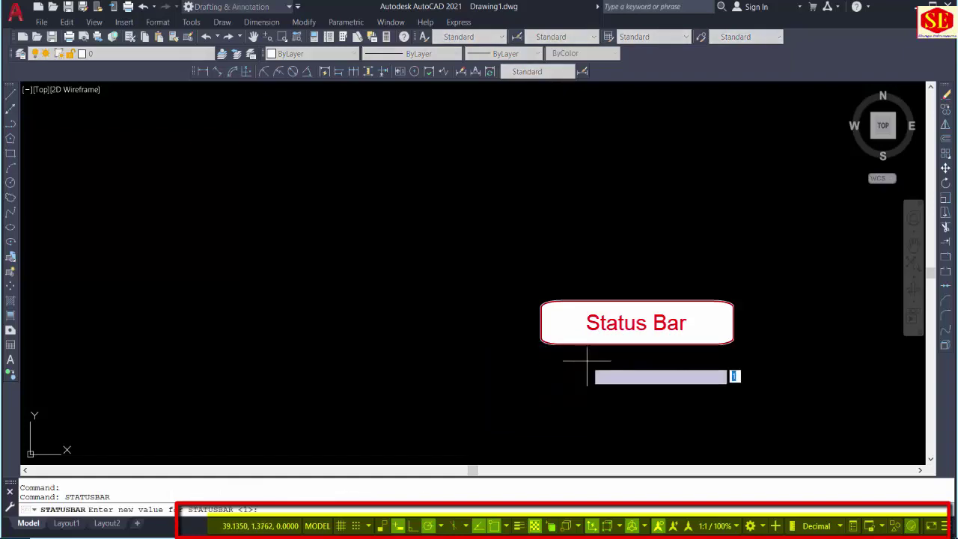
{"action": "type", "text": "0"}
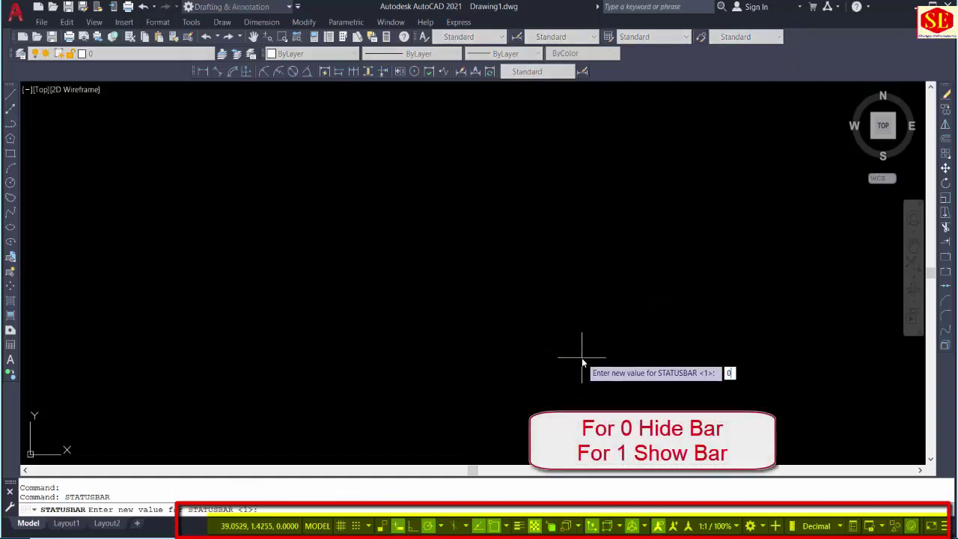
{"action": "key", "text": "Return"}
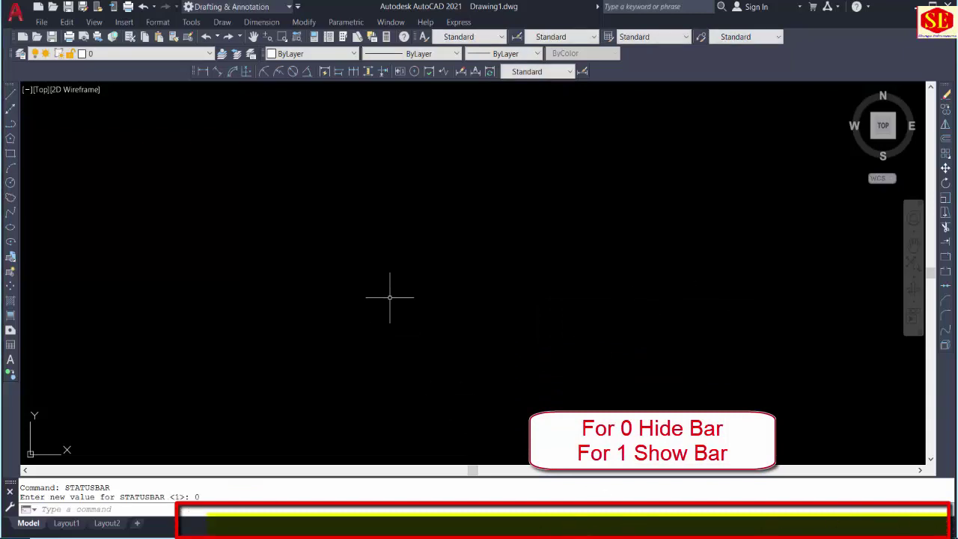
Set STATUSBAR back to 1 so the status bar shows again.
{"action": "type", "text": "stat"}
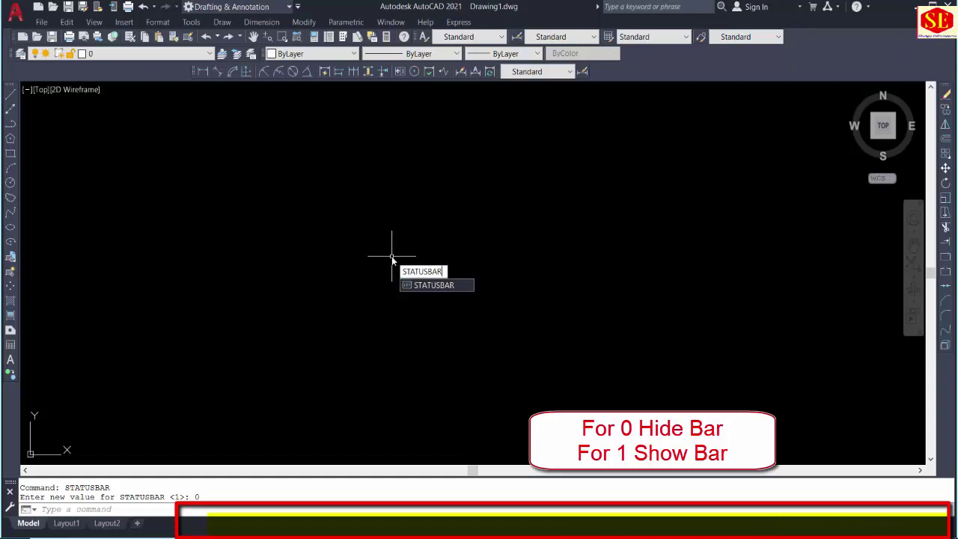
{"action": "key", "text": "Return"}
{"action": "type", "text": "1"}
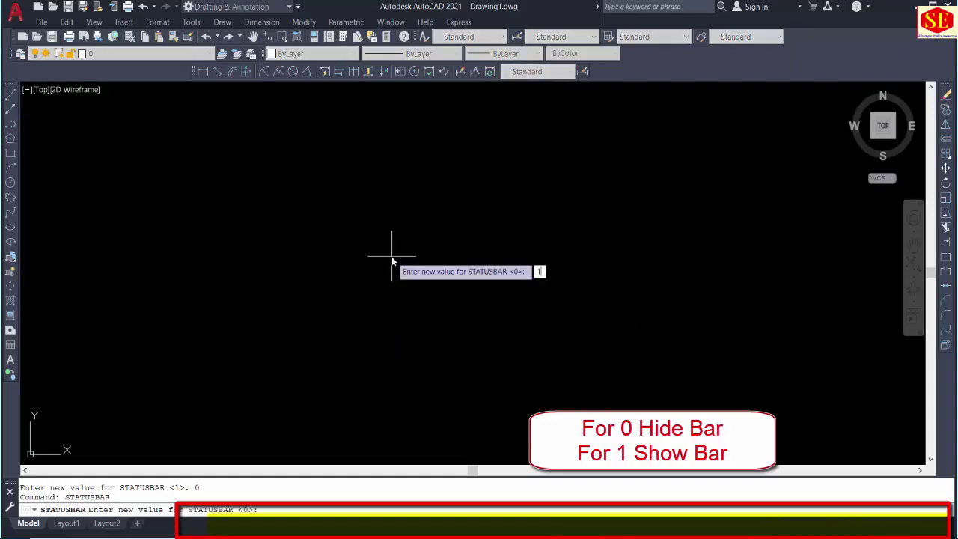
{"action": "key", "text": "Return"}
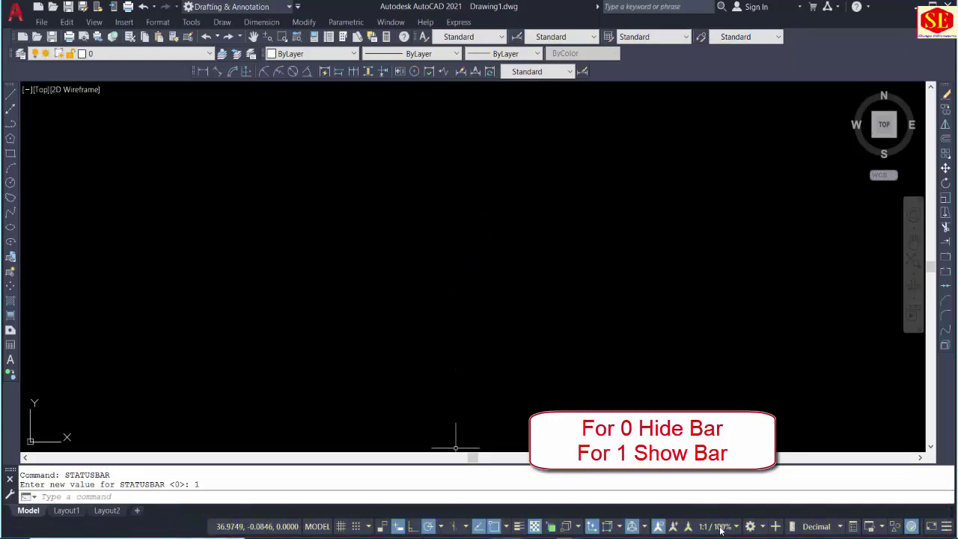
{"action": "left_click", "coordinate": [946, 525]}
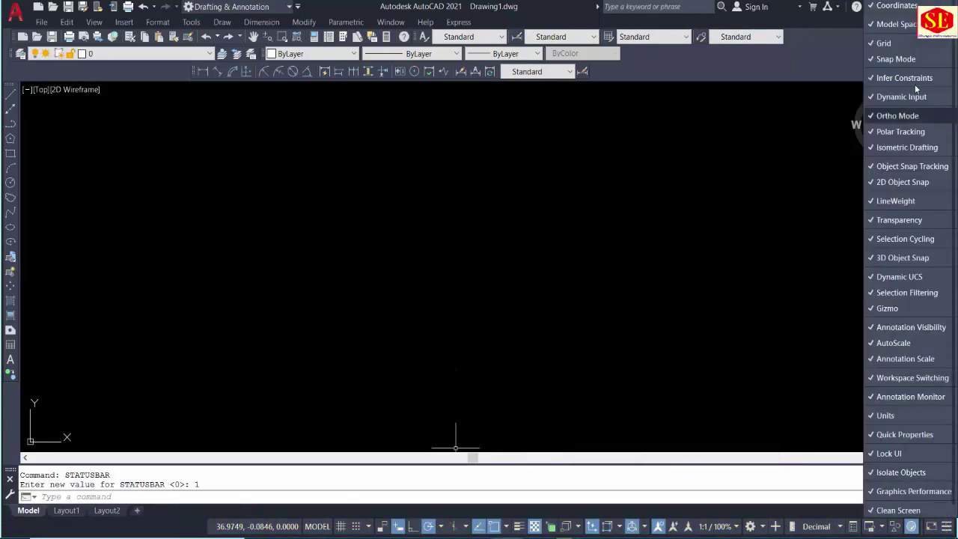
{"action": "left_click", "coordinate": [906, 7]}
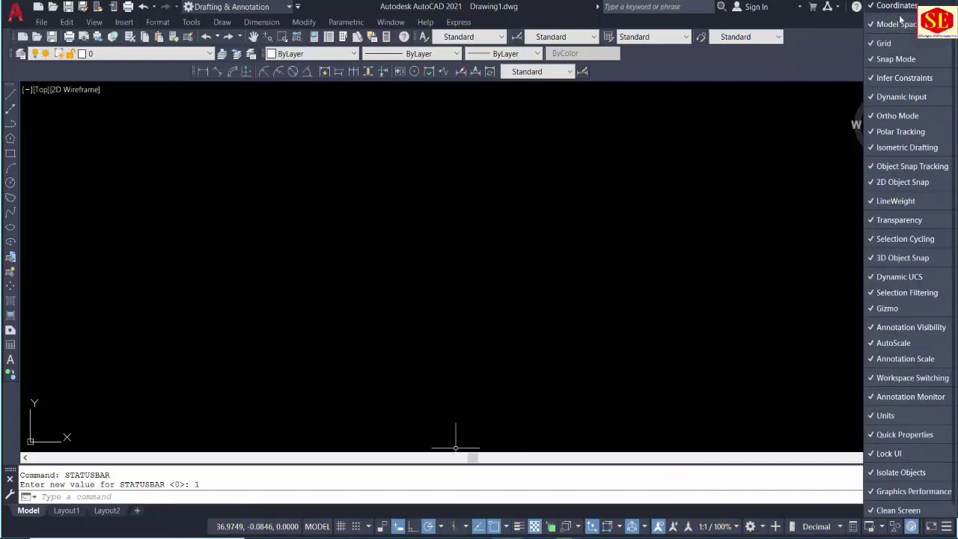
{"action": "left_click", "coordinate": [891, 23]}
{"action": "left_click", "coordinate": [898, 44]}
{"action": "left_click", "coordinate": [896, 59]}
{"action": "left_click", "coordinate": [896, 78]}
{"action": "left_click", "coordinate": [896, 97]}
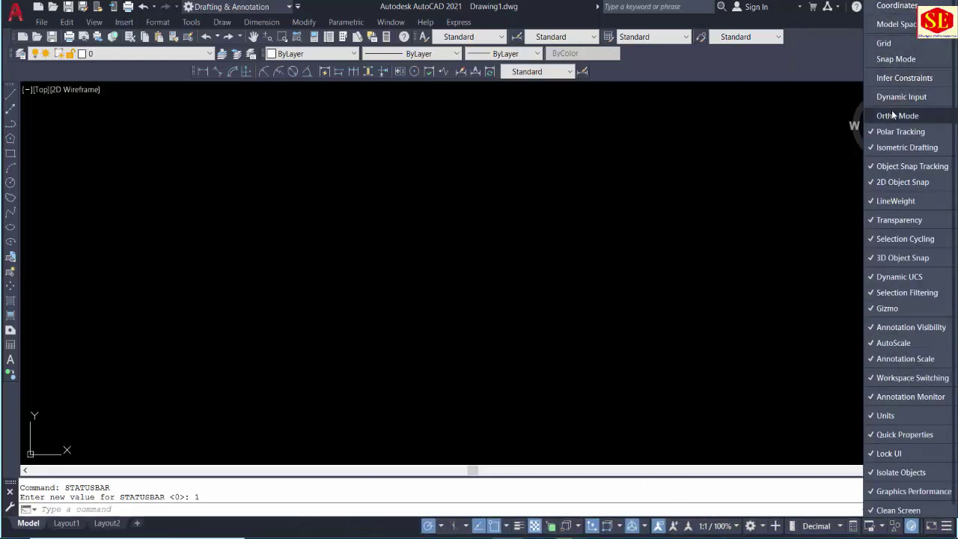
{"action": "left_click", "coordinate": [898, 147]}
{"action": "left_click", "coordinate": [892, 166]}
{"action": "left_click", "coordinate": [888, 181]}
{"action": "left_click", "coordinate": [887, 200]}
{"action": "left_click", "coordinate": [886, 239]}
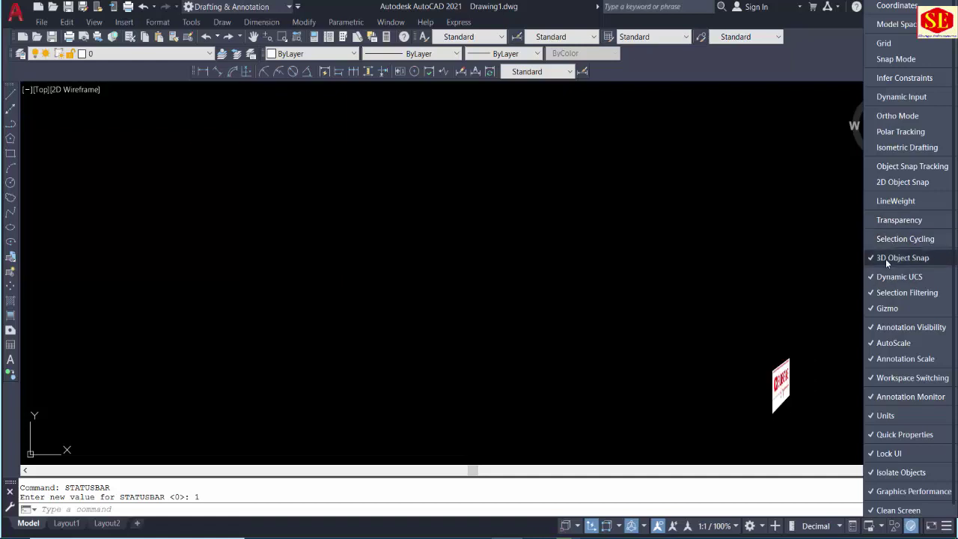
{"action": "left_click", "coordinate": [885, 257]}
{"action": "left_click", "coordinate": [885, 277]}
{"action": "left_click", "coordinate": [886, 292]}
{"action": "left_click", "coordinate": [887, 308]}
{"action": "left_click", "coordinate": [889, 327]}
{"action": "left_click", "coordinate": [889, 358]}
{"action": "left_click", "coordinate": [889, 396]}
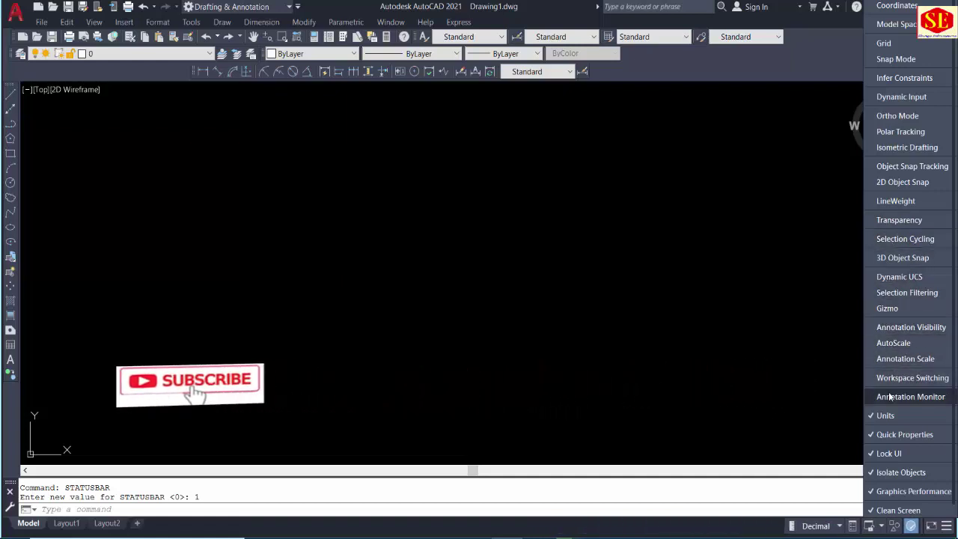
{"action": "left_click", "coordinate": [887, 434]}
{"action": "left_click", "coordinate": [888, 453]}
{"action": "left_click", "coordinate": [894, 473]}
{"action": "left_click", "coordinate": [898, 491]}
{"action": "left_click", "coordinate": [898, 510]}
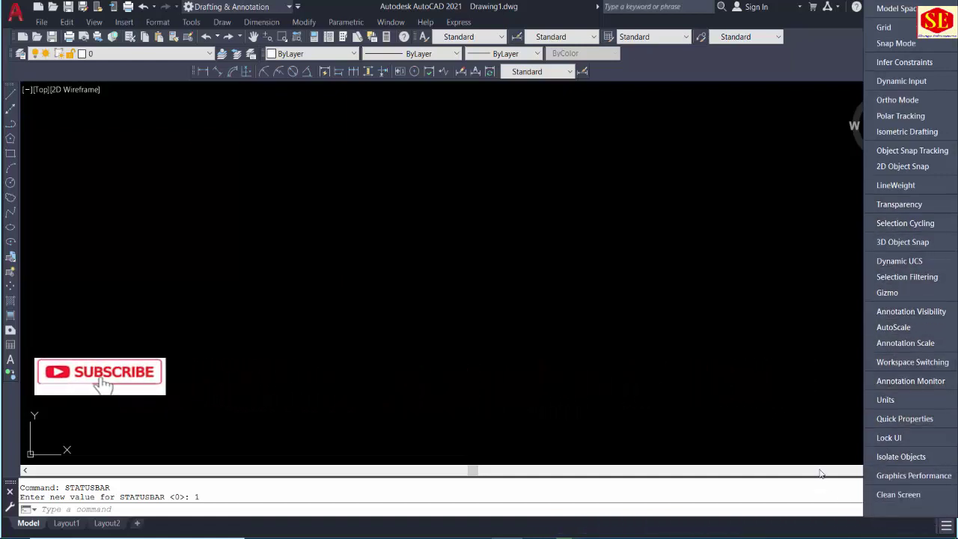
{"action": "left_click", "coordinate": [779, 385]}
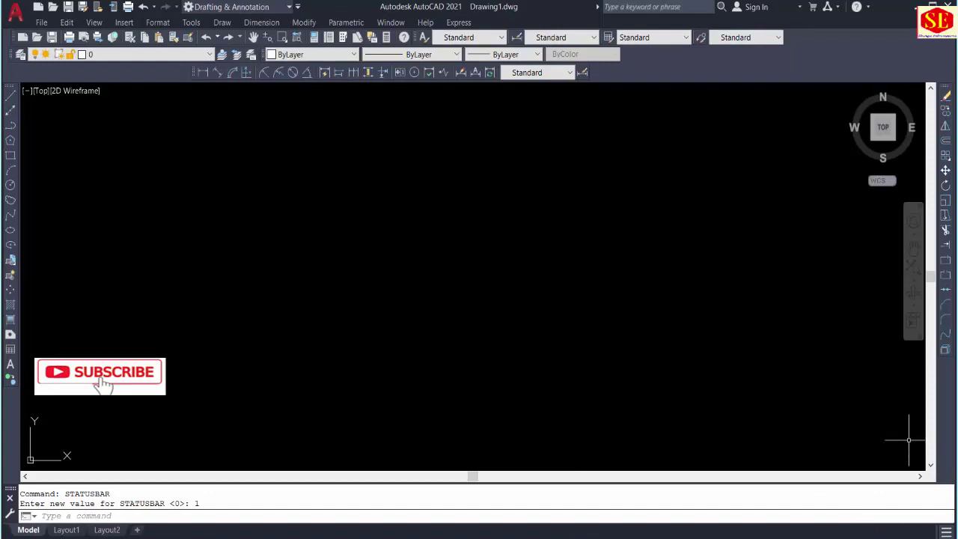
{"action": "left_click", "coordinate": [947, 532]}
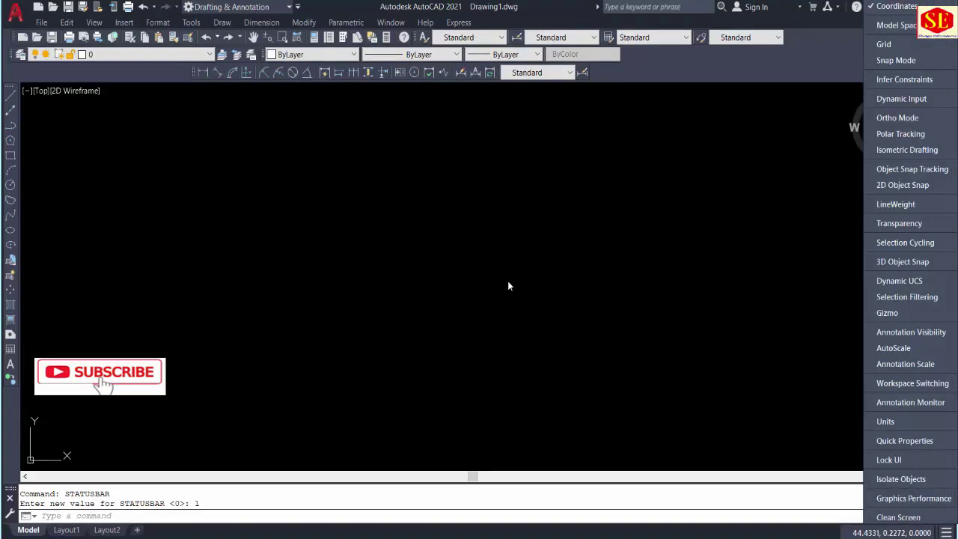
{"action": "left_click", "coordinate": [665, 241]}
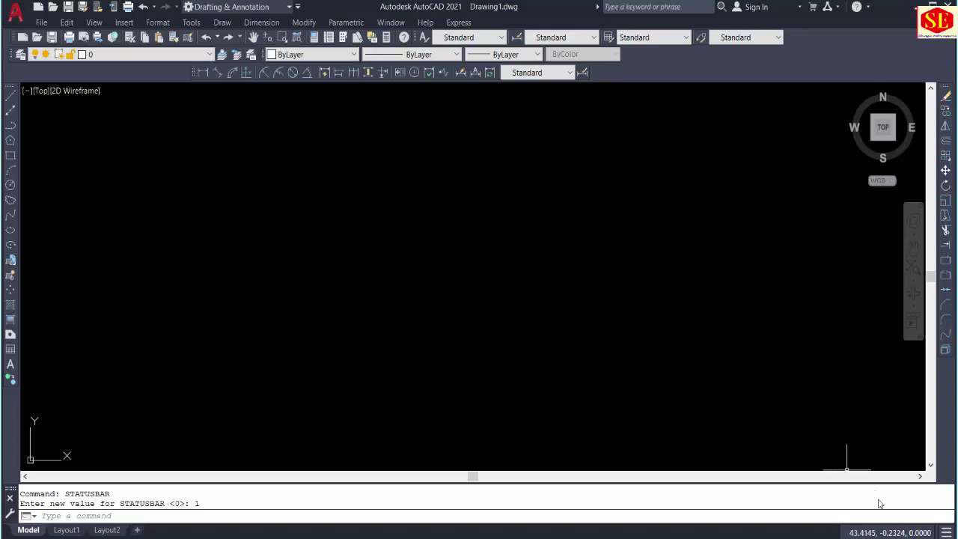
{"action": "left_click", "coordinate": [947, 532]}
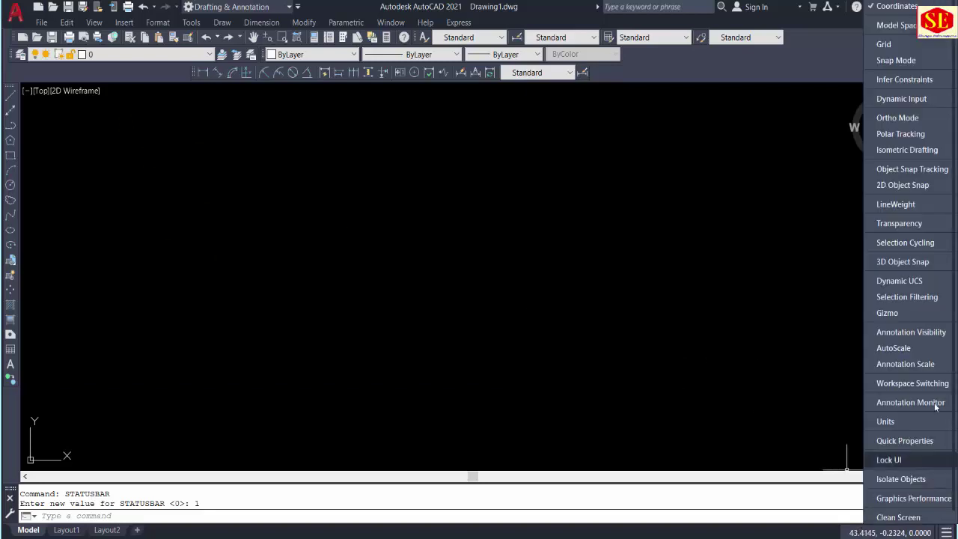
{"action": "left_click", "coordinate": [895, 27]}
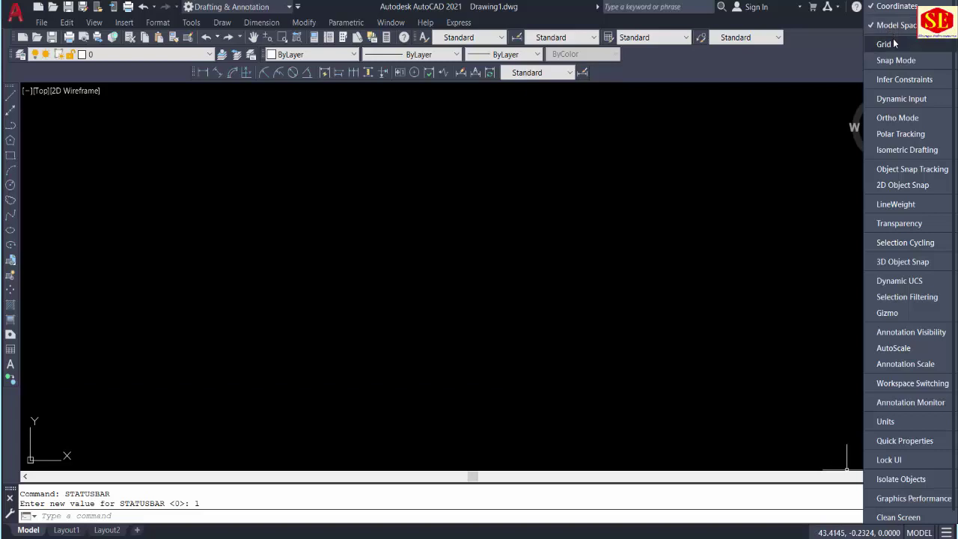
{"action": "left_click", "coordinate": [898, 101]}
{"action": "left_click", "coordinate": [899, 118]}
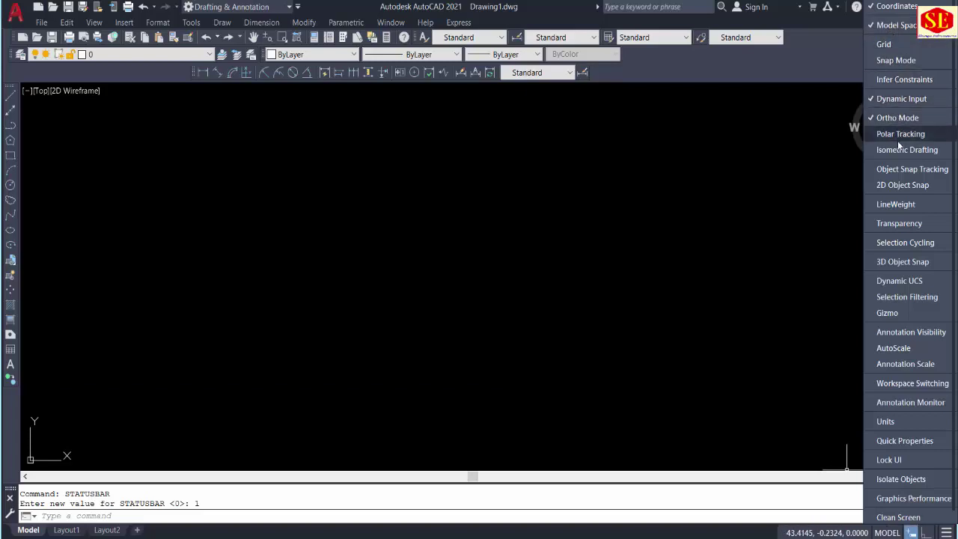
{"action": "left_click", "coordinate": [890, 154]}
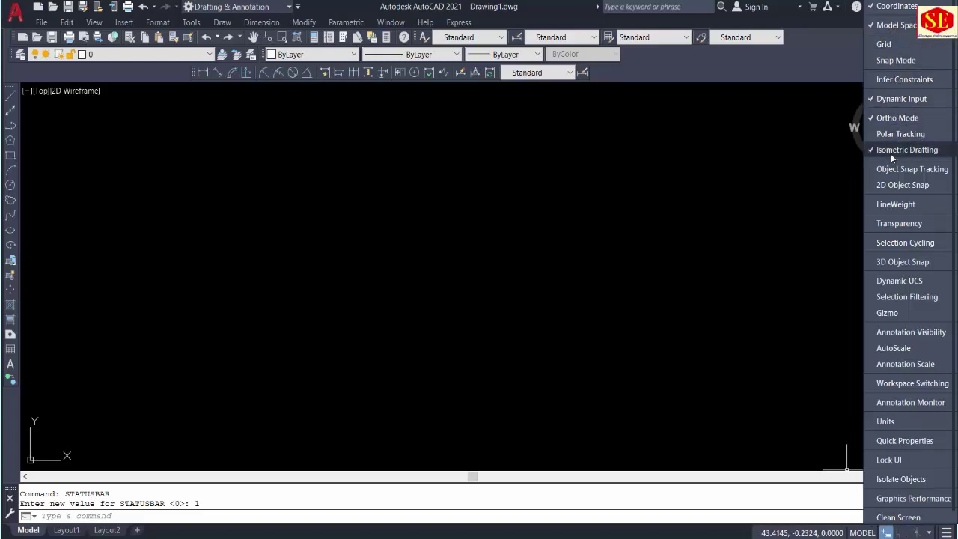
{"action": "left_click", "coordinate": [897, 205]}
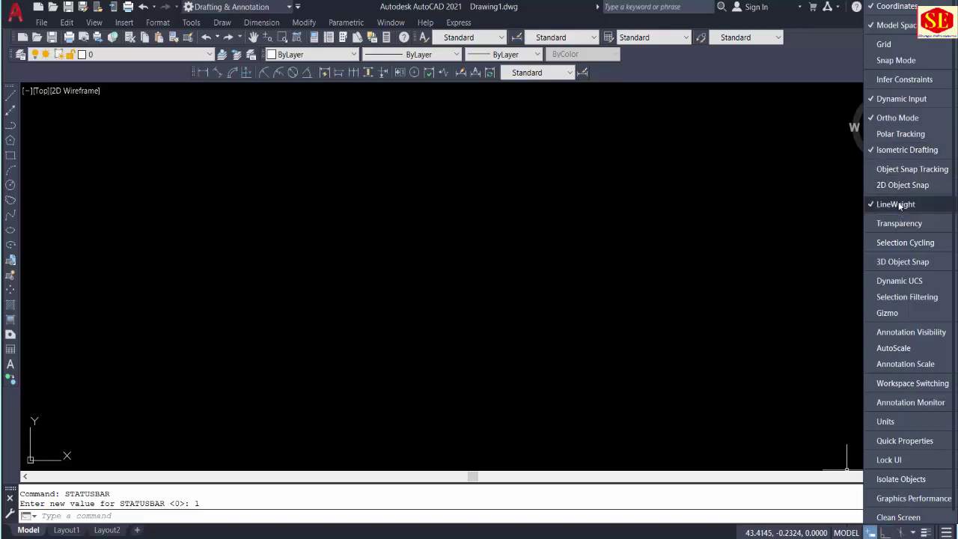
{"action": "left_click", "coordinate": [906, 188]}
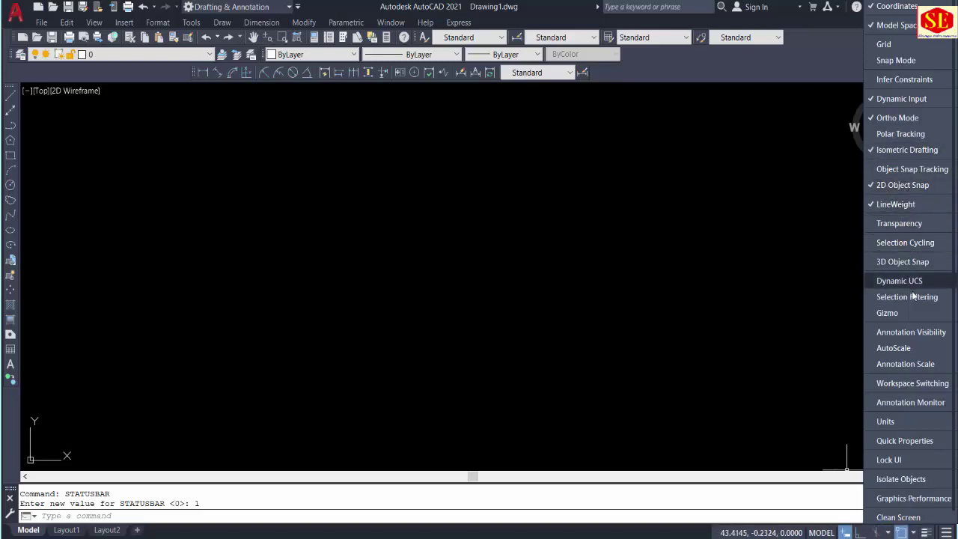
{"action": "left_click", "coordinate": [908, 225]}
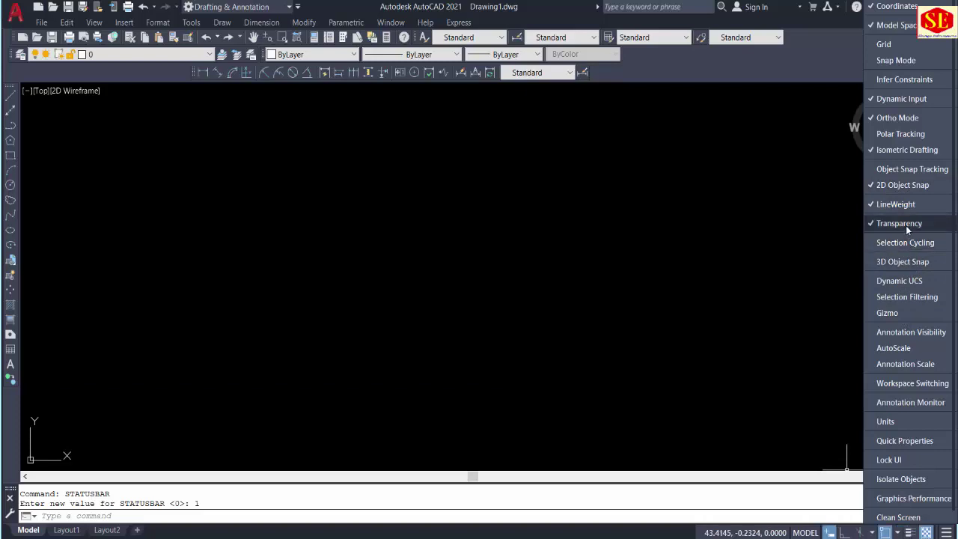
{"action": "left_click", "coordinate": [895, 403]}
{"action": "left_click", "coordinate": [880, 422]}
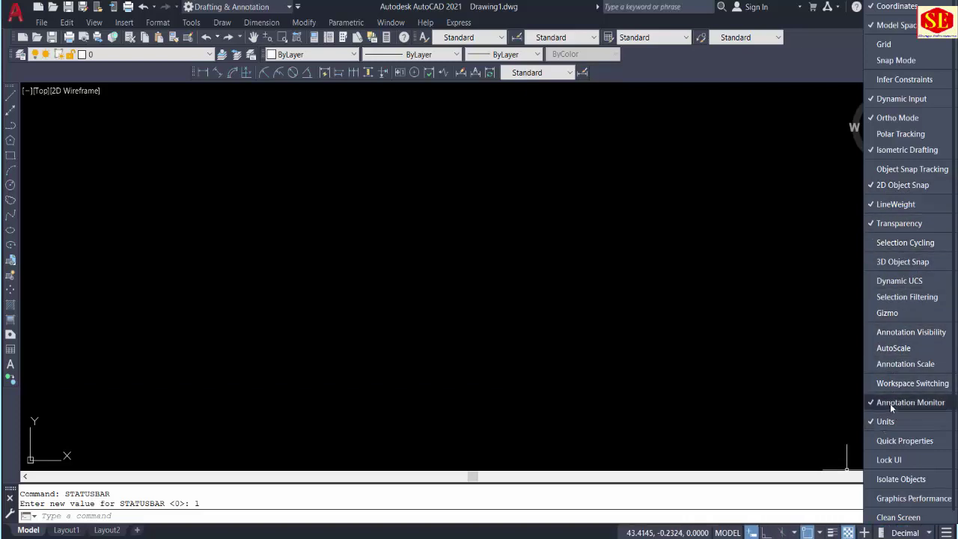
{"action": "left_click", "coordinate": [892, 384]}
{"action": "left_click", "coordinate": [894, 364]}
{"action": "left_click", "coordinate": [893, 349]}
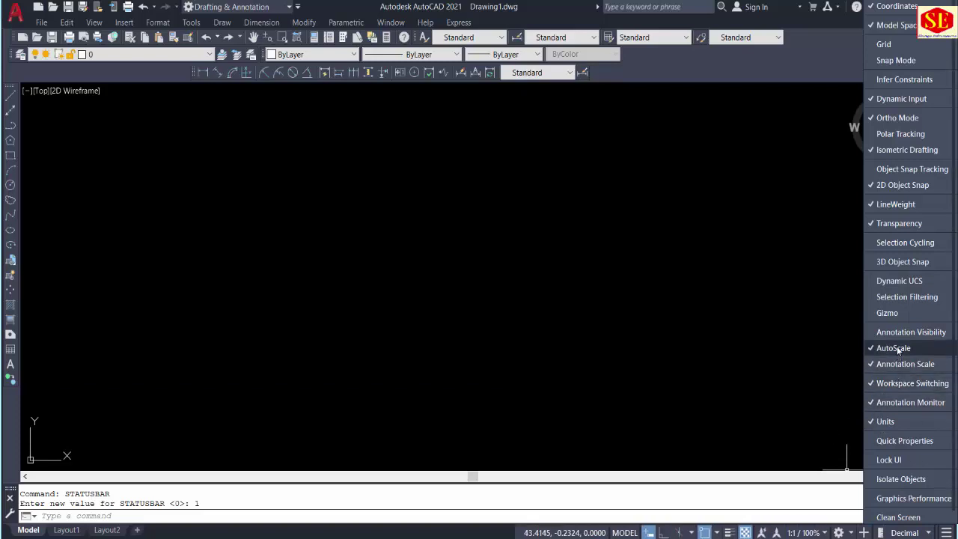
{"action": "left_click", "coordinate": [895, 333]}
{"action": "left_click", "coordinate": [887, 314]}
{"action": "left_click", "coordinate": [890, 297]}
{"action": "left_click", "coordinate": [883, 282]}
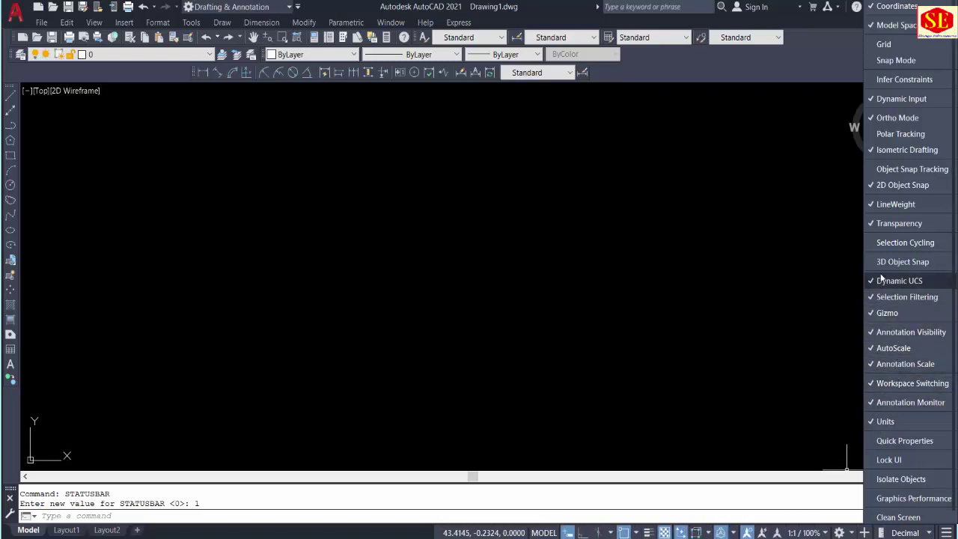
{"action": "left_click", "coordinate": [898, 262]}
{"action": "left_click", "coordinate": [898, 242]}
{"action": "left_click", "coordinate": [898, 79]}
{"action": "left_click", "coordinate": [884, 44]}
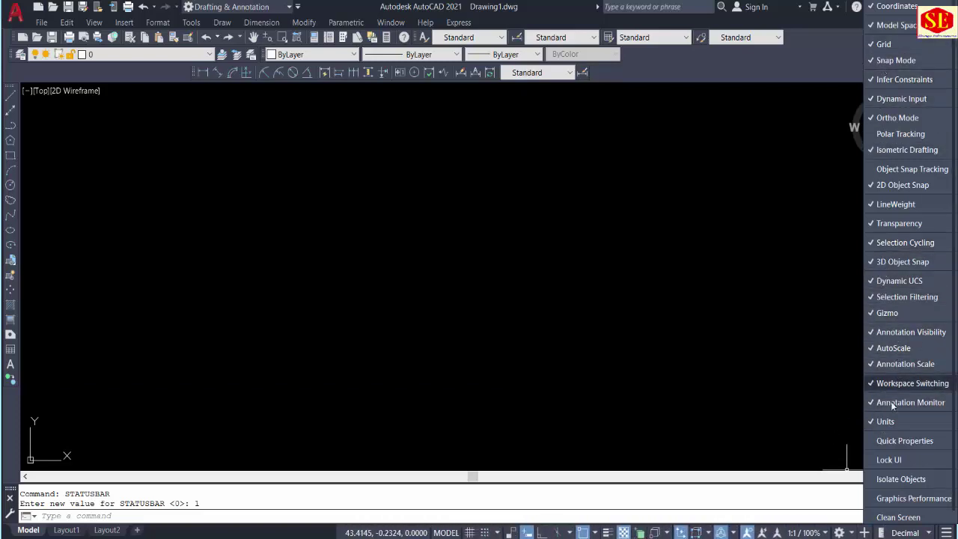
{"action": "left_click", "coordinate": [898, 441]}
{"action": "left_click", "coordinate": [890, 459]}
{"action": "left_click", "coordinate": [898, 479]}
{"action": "left_click", "coordinate": [895, 497]}
{"action": "left_click", "coordinate": [877, 506]}
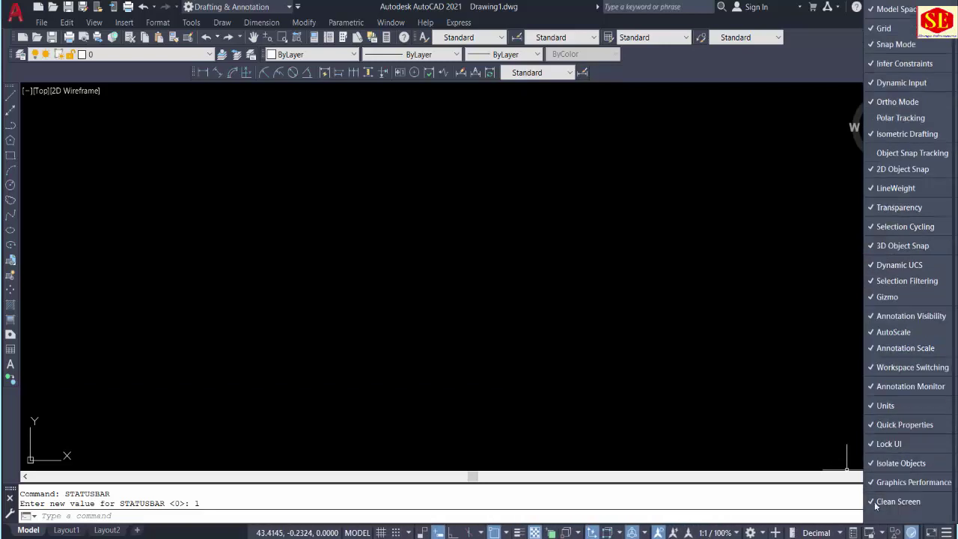
{"action": "left_click", "coordinate": [906, 170]}
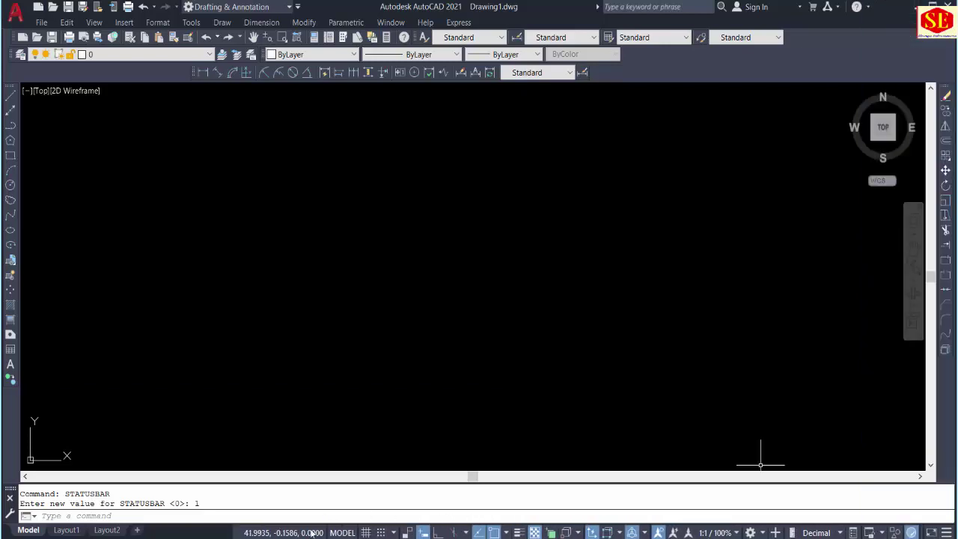
{"action": "left_click", "coordinate": [947, 532]}
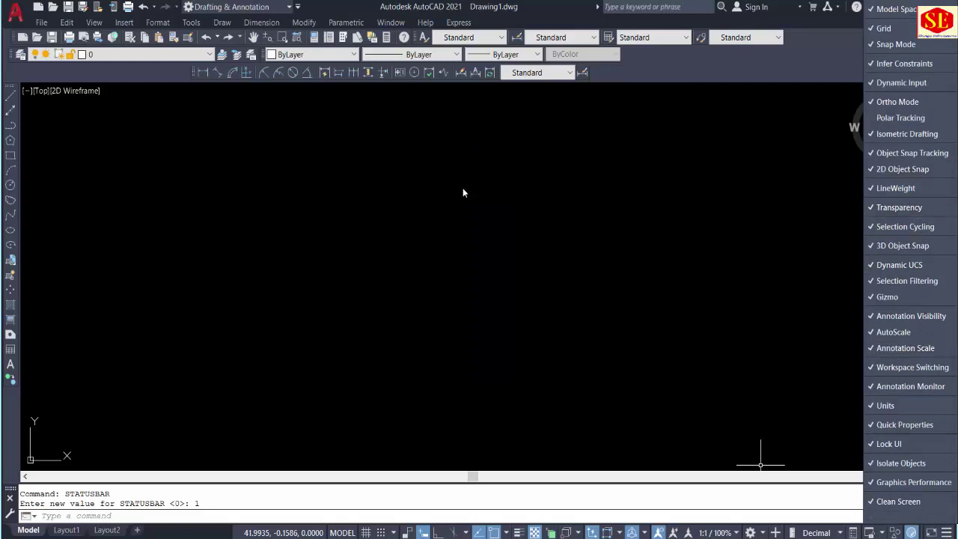
{"action": "left_click", "coordinate": [624, 362]}
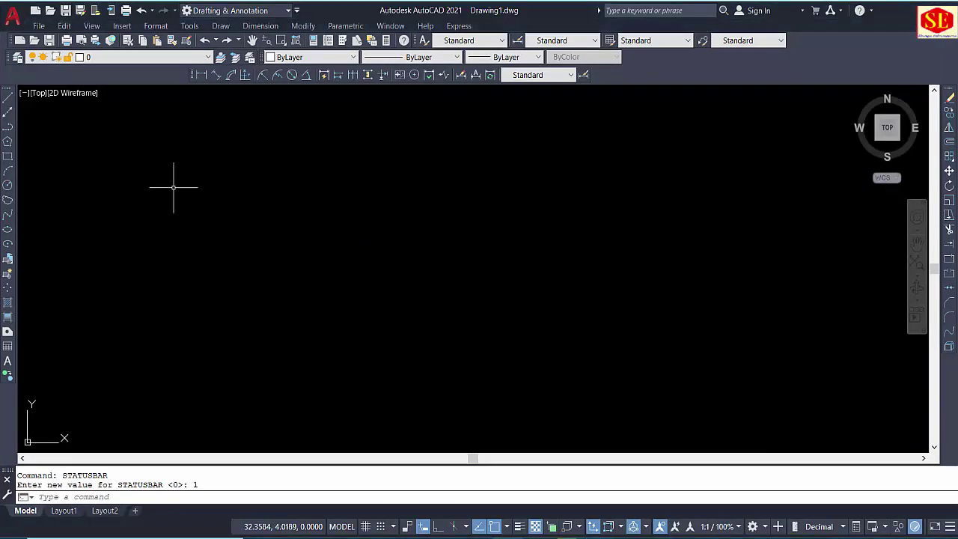
Toggle the ViewCube off, on and off again from the viewport controls menu.
{"action": "left_click", "coordinate": [25, 93]}
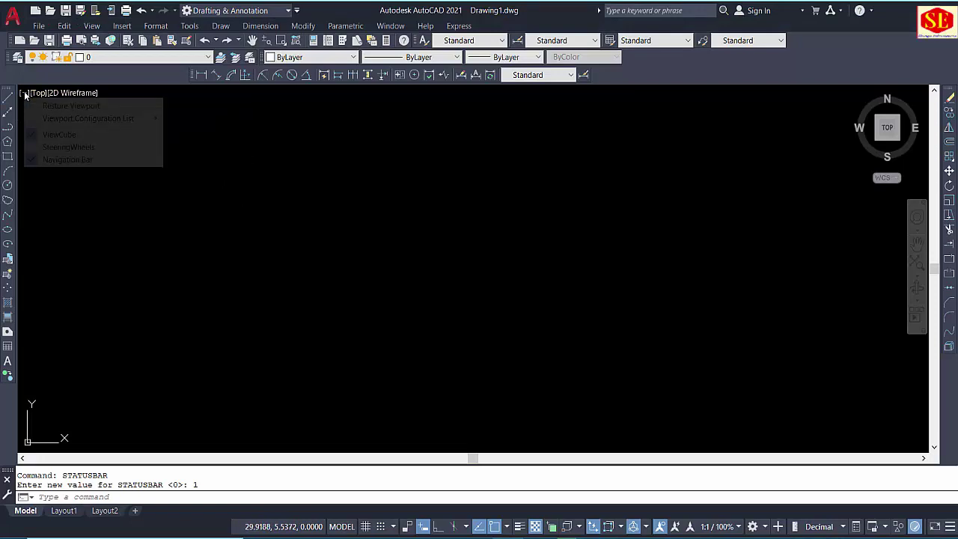
{"action": "left_click", "coordinate": [95, 138]}
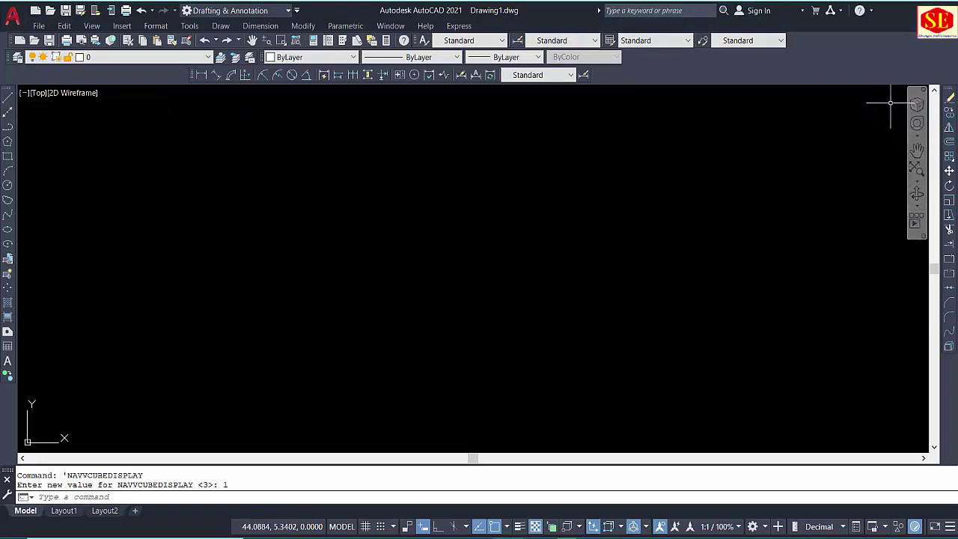
{"action": "left_click", "coordinate": [24, 94]}
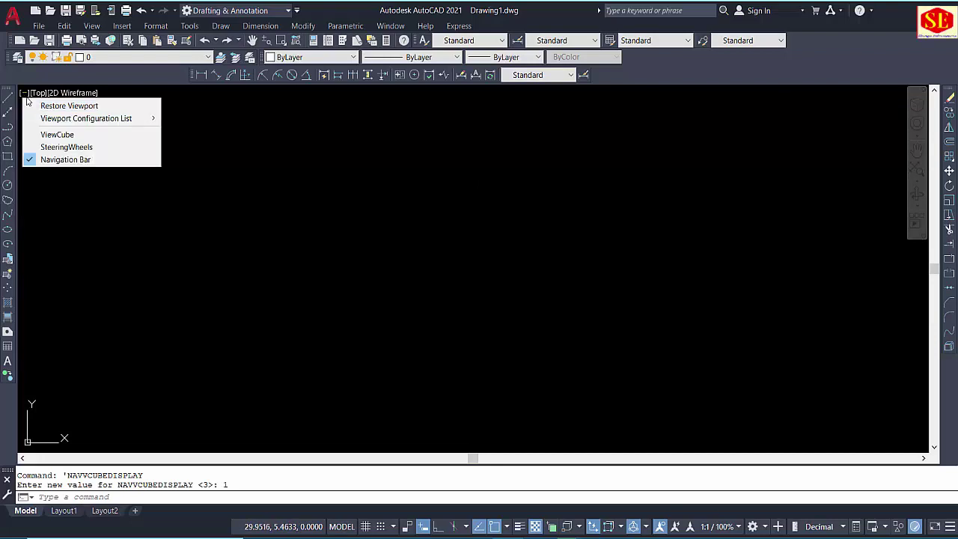
{"action": "left_click", "coordinate": [42, 135]}
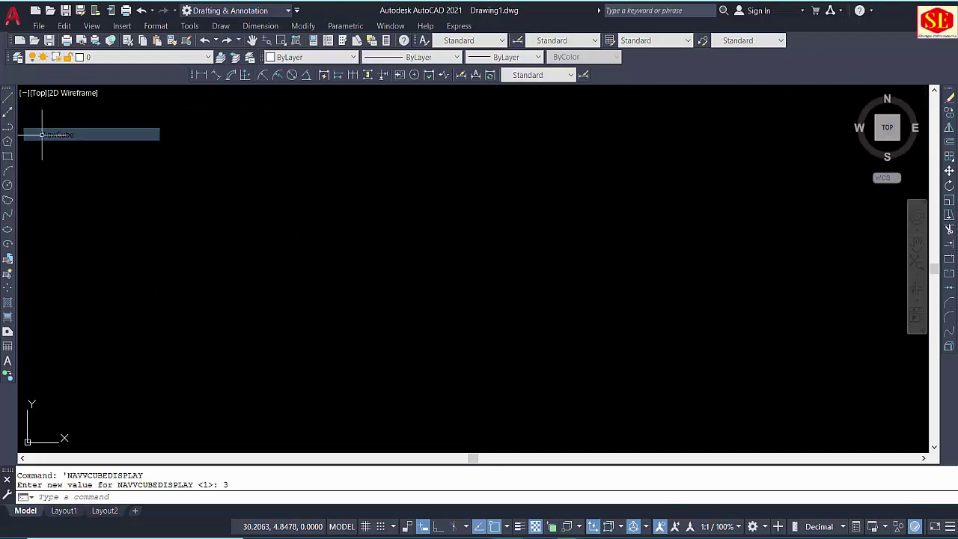
{"action": "left_click", "coordinate": [25, 94]}
{"action": "left_click", "coordinate": [42, 134]}
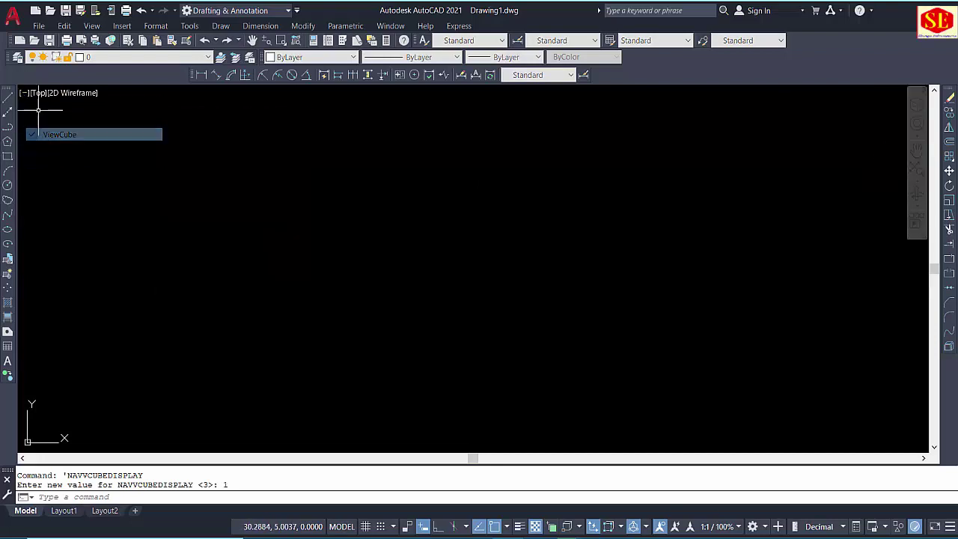
Hide the navigation bar from the viewport controls menu.
{"action": "left_click", "coordinate": [25, 93]}
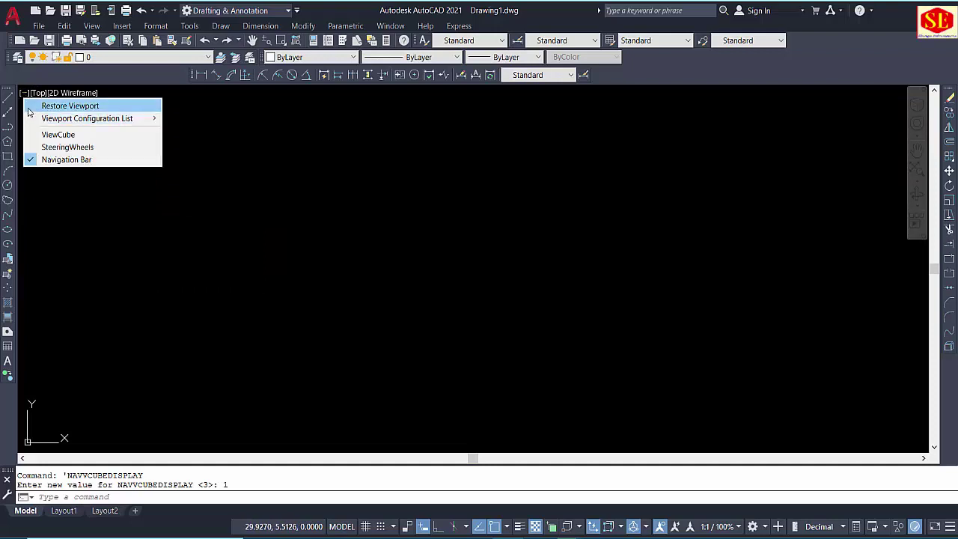
{"action": "left_click", "coordinate": [67, 159]}
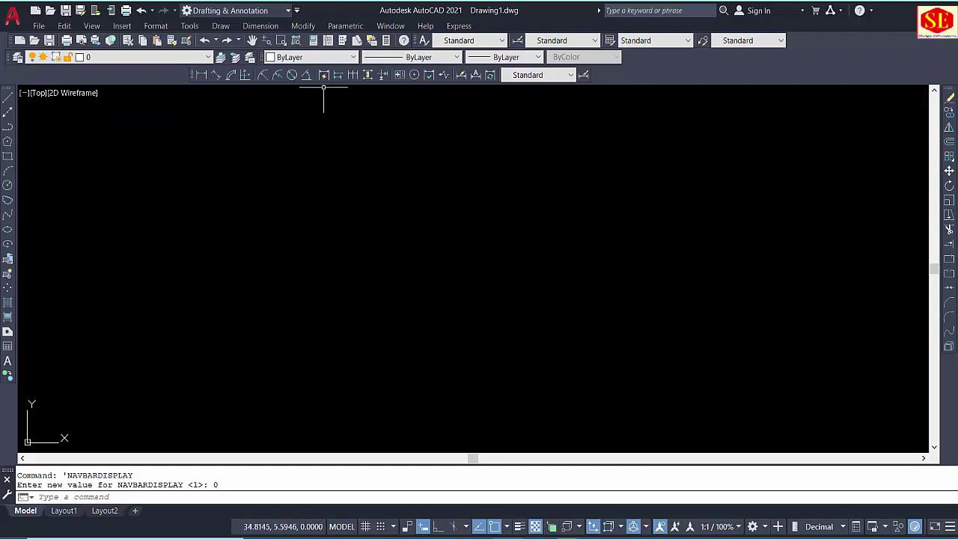
{"action": "left_click", "coordinate": [25, 92]}
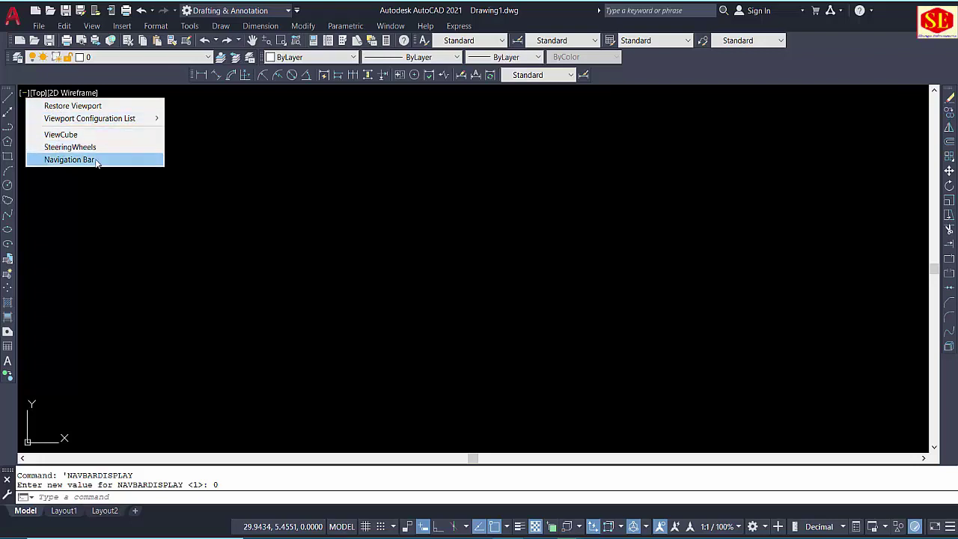
Restore the four tiled viewports and cycle through them, ending with the top-left one active.
{"action": "left_click", "coordinate": [89, 106]}
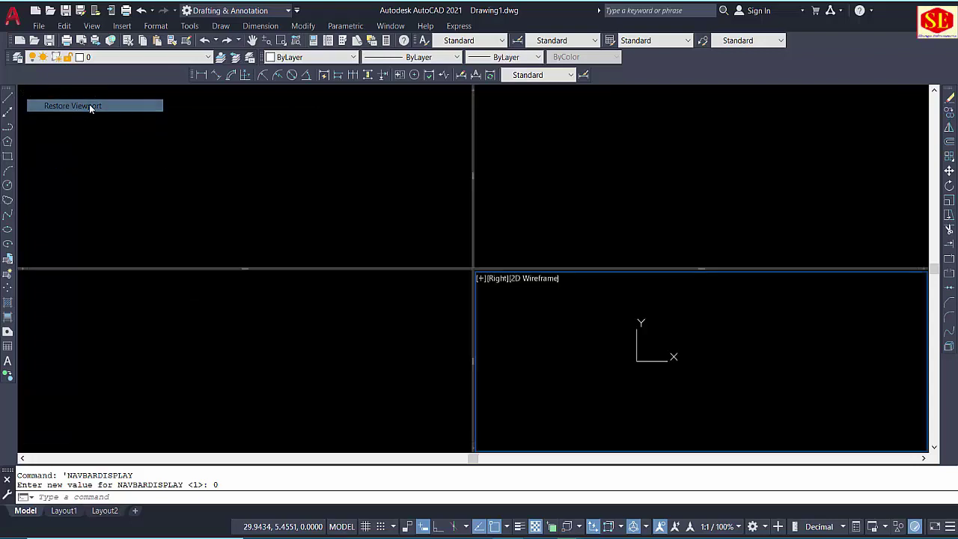
{"action": "left_click", "coordinate": [305, 200]}
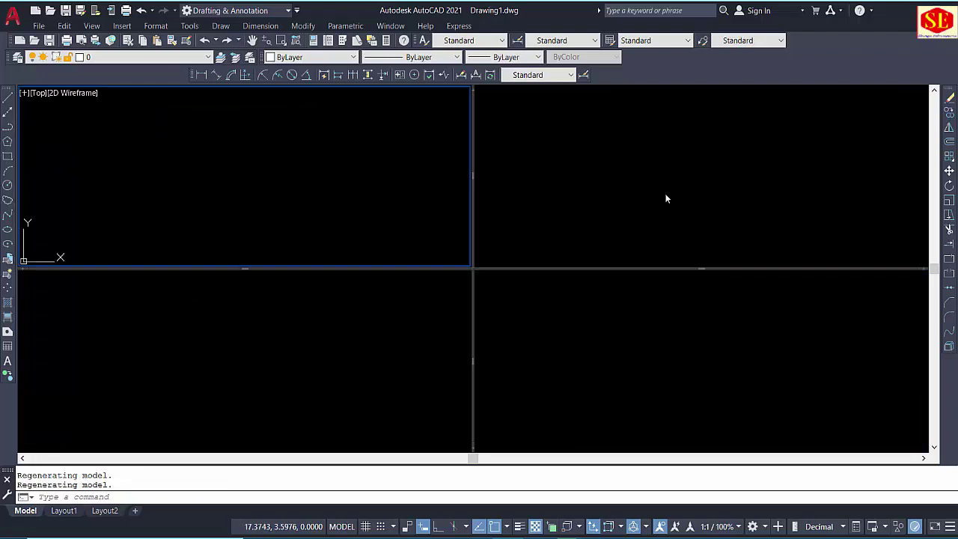
{"action": "left_click", "coordinate": [666, 197]}
{"action": "left_click", "coordinate": [646, 298]}
{"action": "left_click", "coordinate": [397, 342]}
{"action": "left_click", "coordinate": [379, 243]}
{"action": "left_click", "coordinate": [633, 232]}
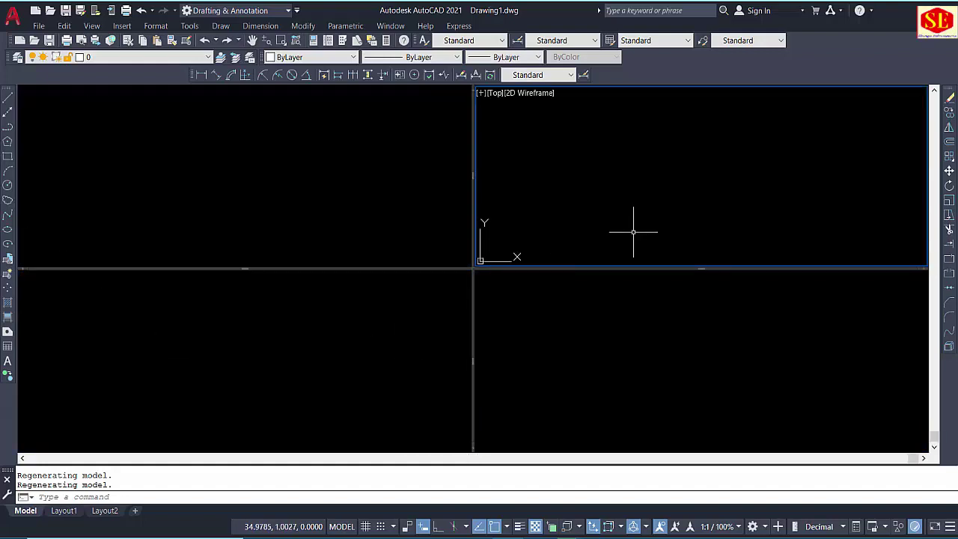
{"action": "left_click", "coordinate": [83, 120]}
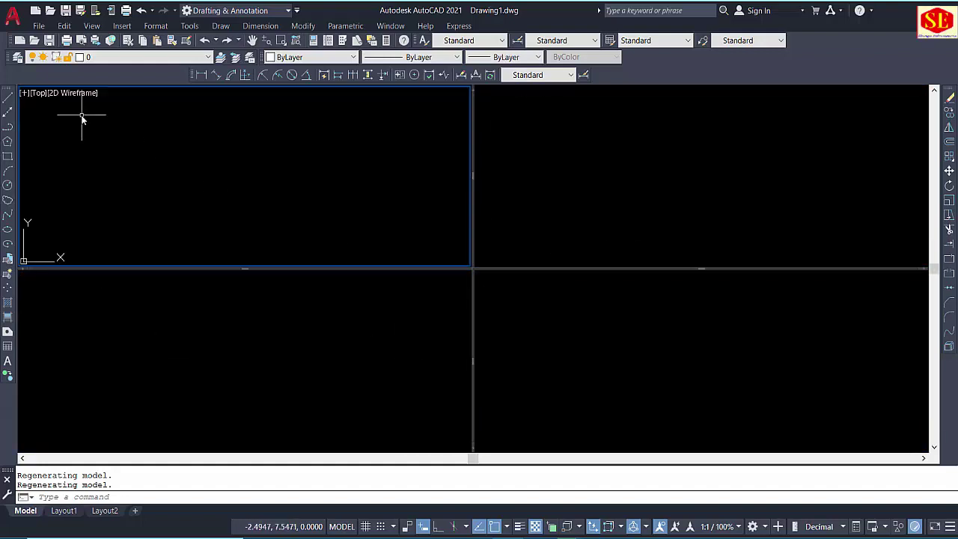
Maximize the top-left viewport, then apply the Single viewport configuration.
{"action": "left_click", "coordinate": [24, 94]}
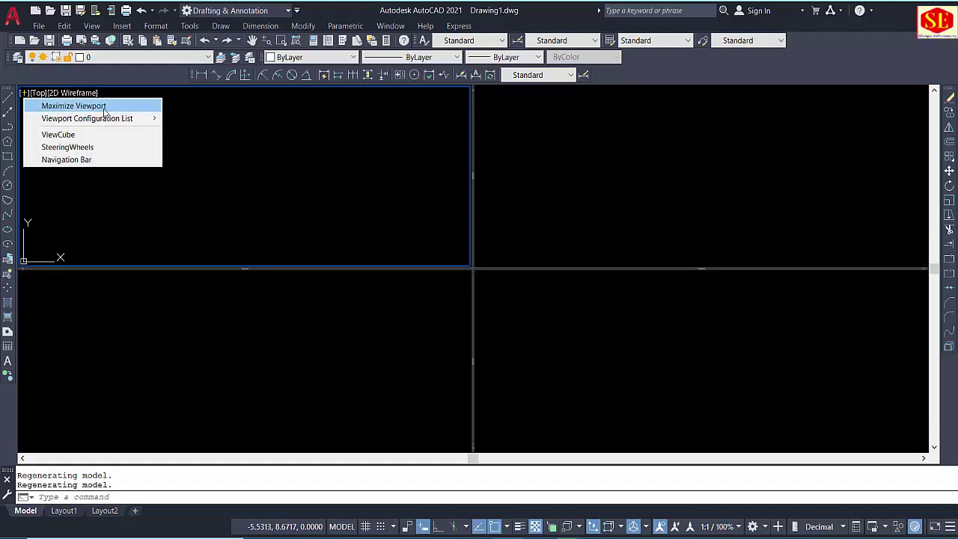
{"action": "left_click", "coordinate": [105, 107]}
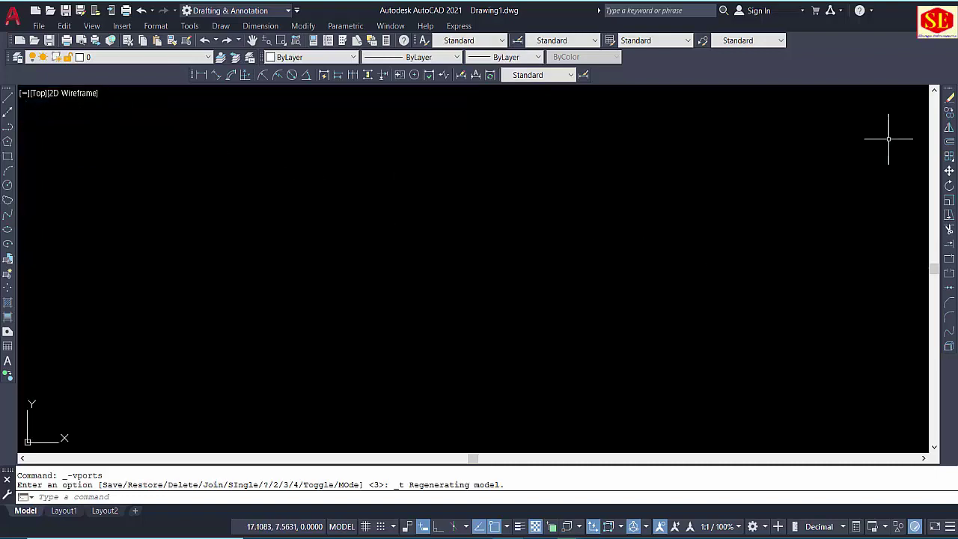
{"action": "left_click", "coordinate": [24, 95]}
{"action": "mouse_move", "coordinate": [86, 118]}
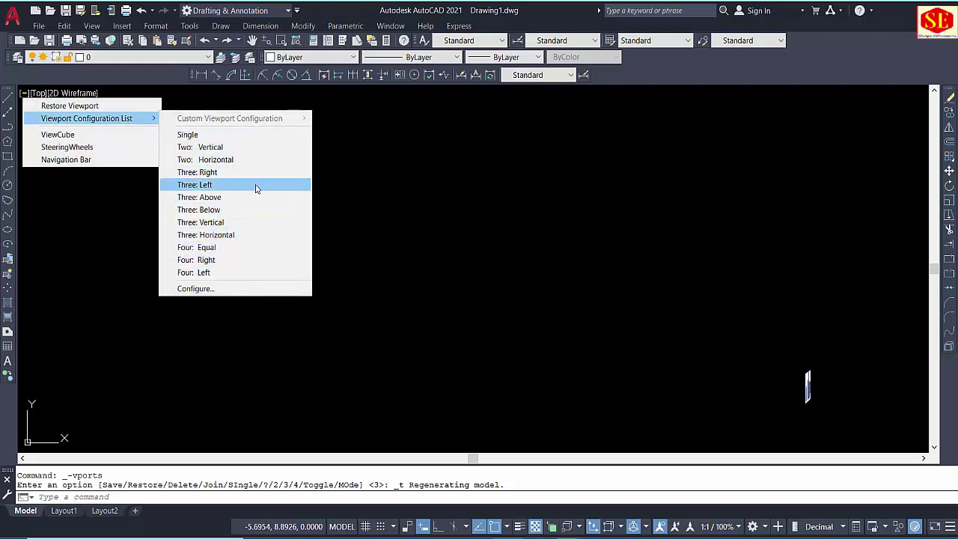
{"action": "left_click", "coordinate": [206, 135]}
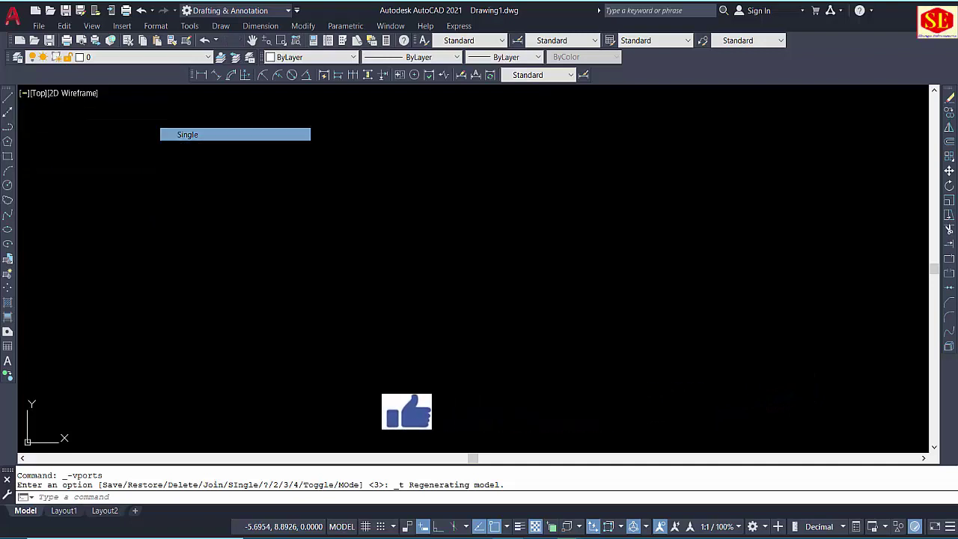
Split the drawing area into the Two: Vertical viewport configuration.
{"action": "left_click", "coordinate": [27, 93]}
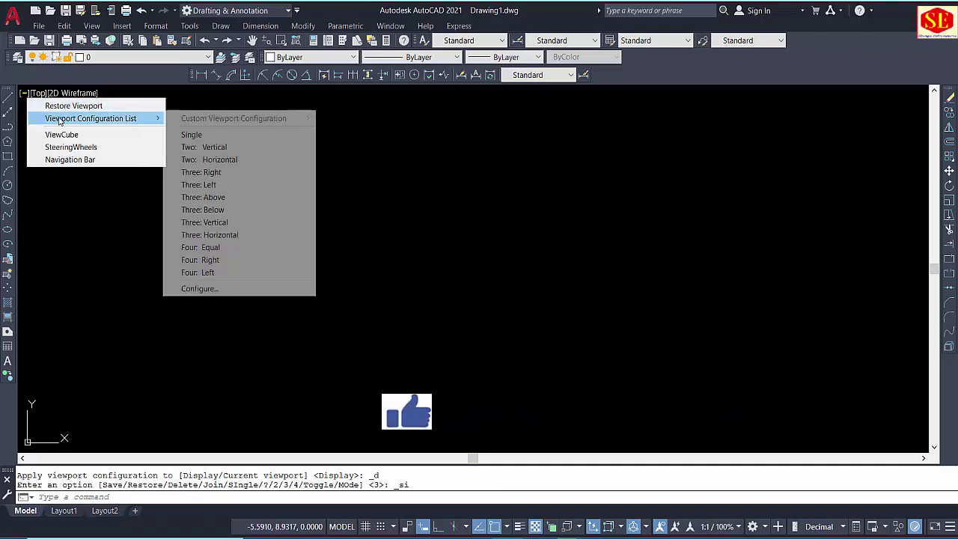
{"action": "left_click", "coordinate": [214, 146]}
{"action": "left_click", "coordinate": [637, 235]}
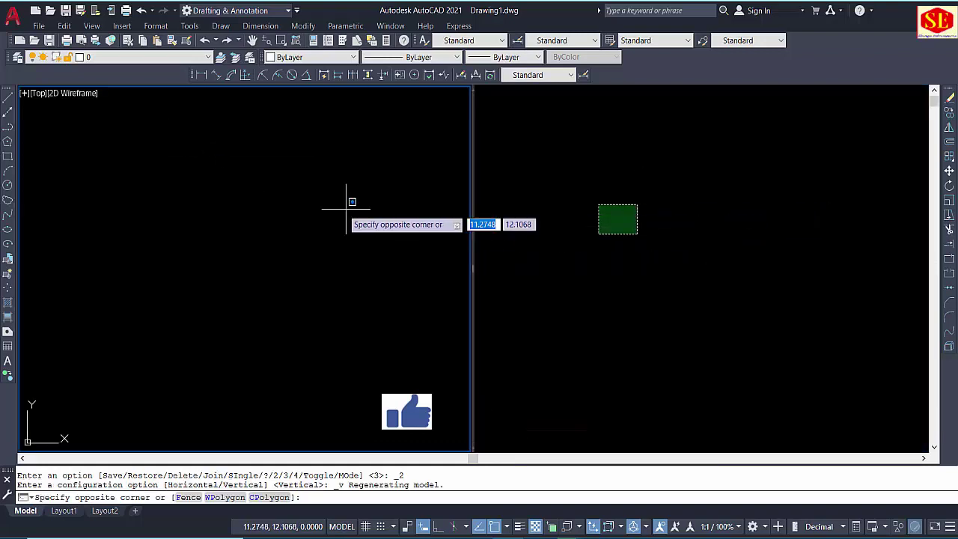
{"action": "left_click", "coordinate": [24, 95]}
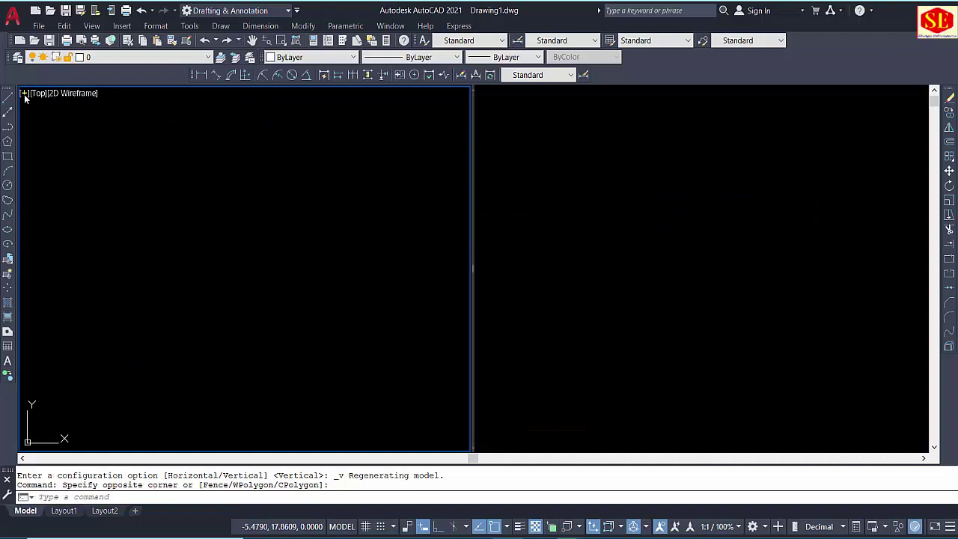
Switch to the Two: Horizontal configuration and activate the top viewport.
{"action": "left_click", "coordinate": [24, 94]}
{"action": "mouse_move", "coordinate": [87, 118]}
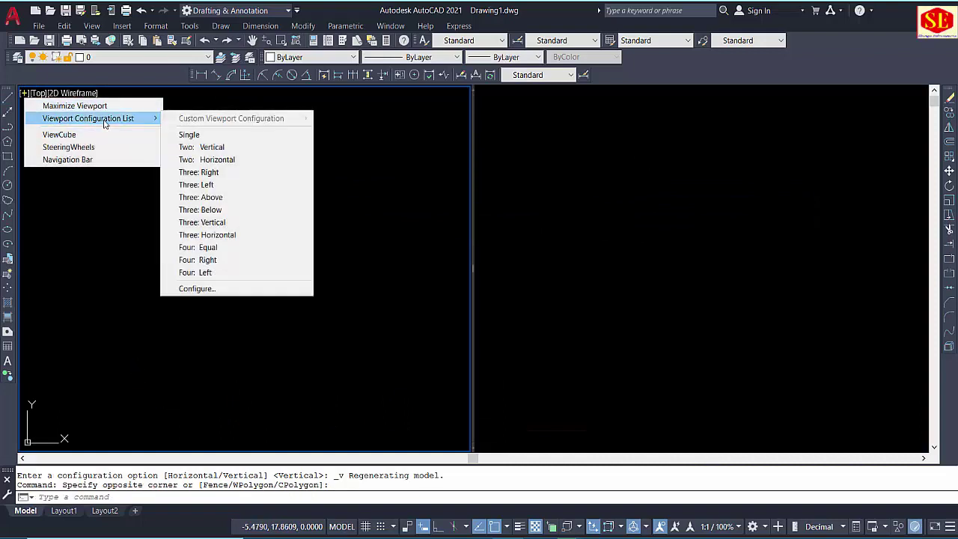
{"action": "left_click", "coordinate": [222, 160]}
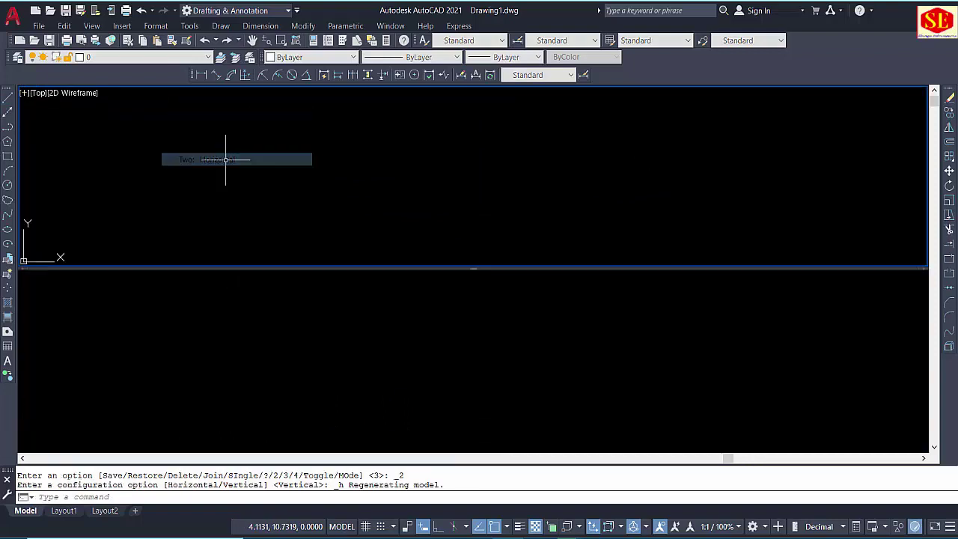
{"action": "left_click", "coordinate": [327, 285]}
{"action": "left_click", "coordinate": [318, 200]}
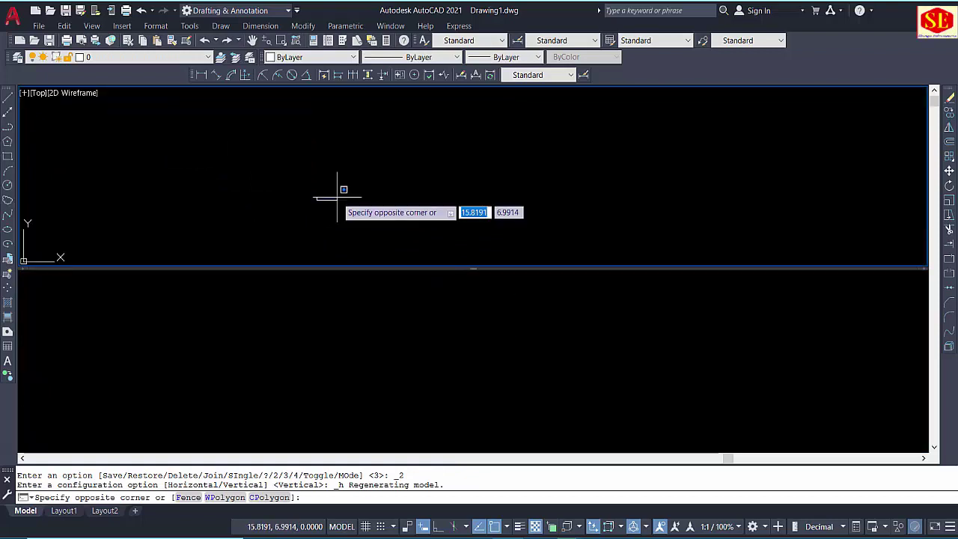
{"action": "left_click", "coordinate": [113, 130]}
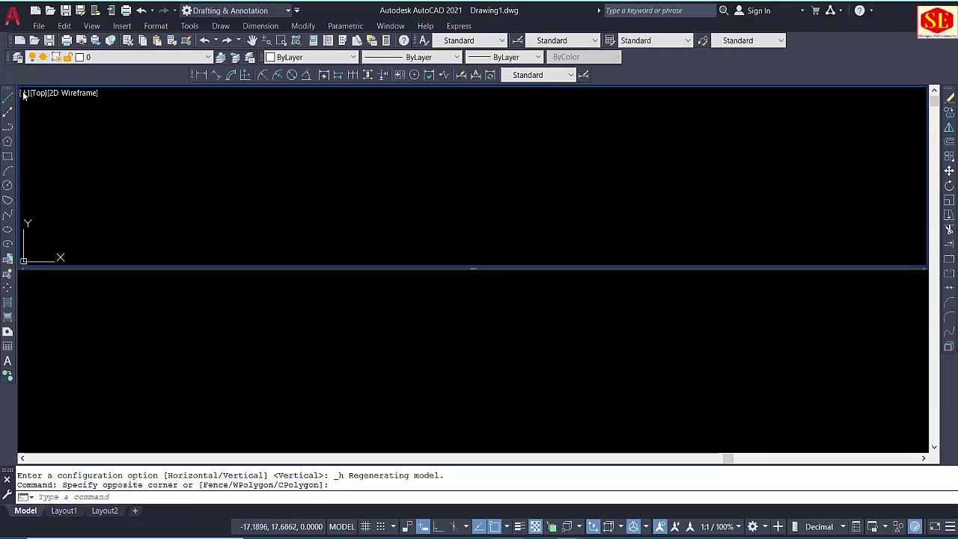
Apply the Four: Equal configuration and activate each viewport in turn.
{"action": "left_click", "coordinate": [24, 93]}
{"action": "mouse_move", "coordinate": [86, 118]}
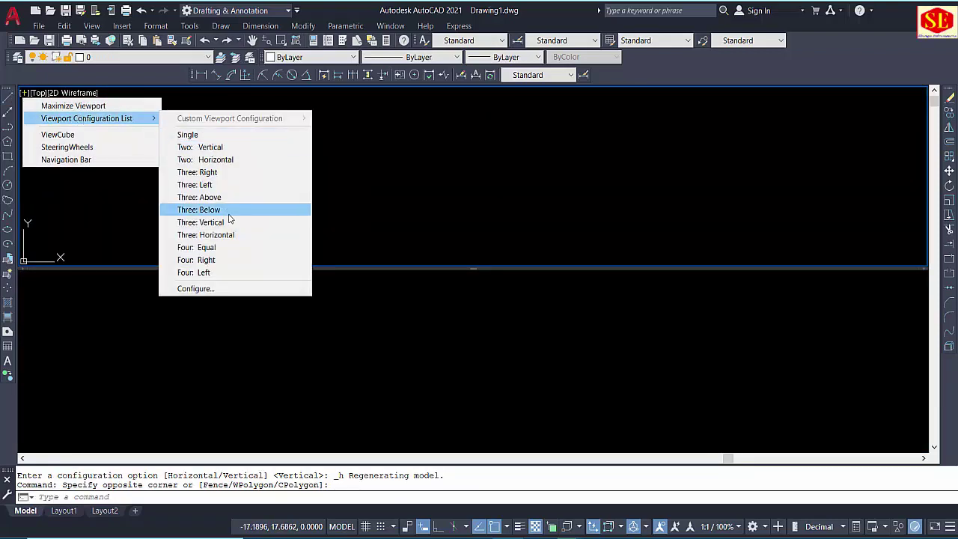
{"action": "left_click", "coordinate": [231, 252]}
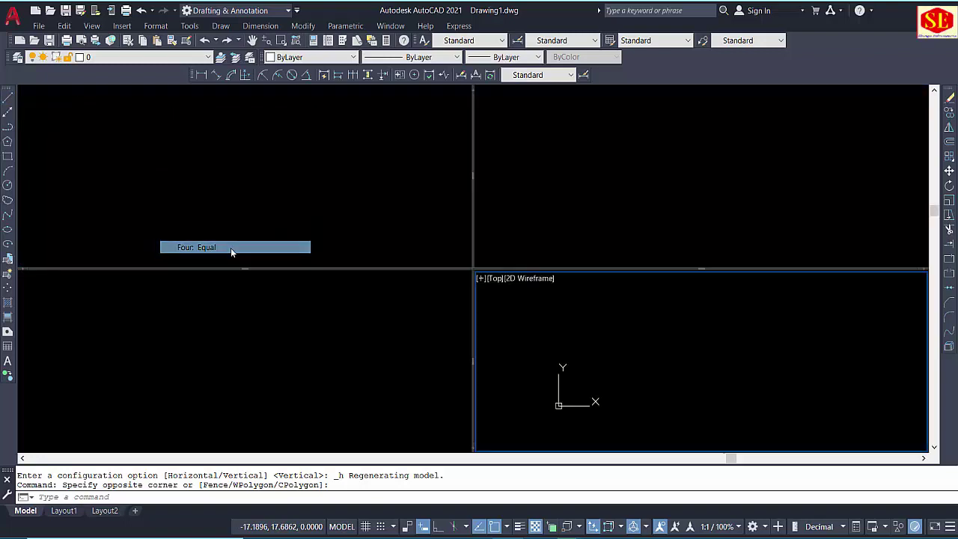
{"action": "left_click", "coordinate": [348, 198]}
{"action": "left_click", "coordinate": [562, 314]}
{"action": "left_click", "coordinate": [420, 299]}
Show the ViewCube in the top-left and top-right viewports.
{"action": "left_click", "coordinate": [442, 240]}
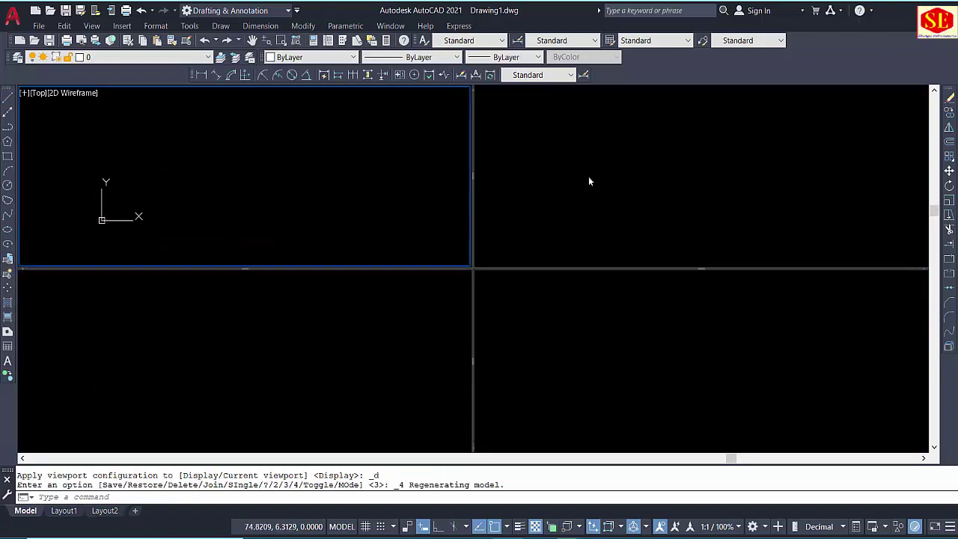
{"action": "left_click", "coordinate": [584, 187]}
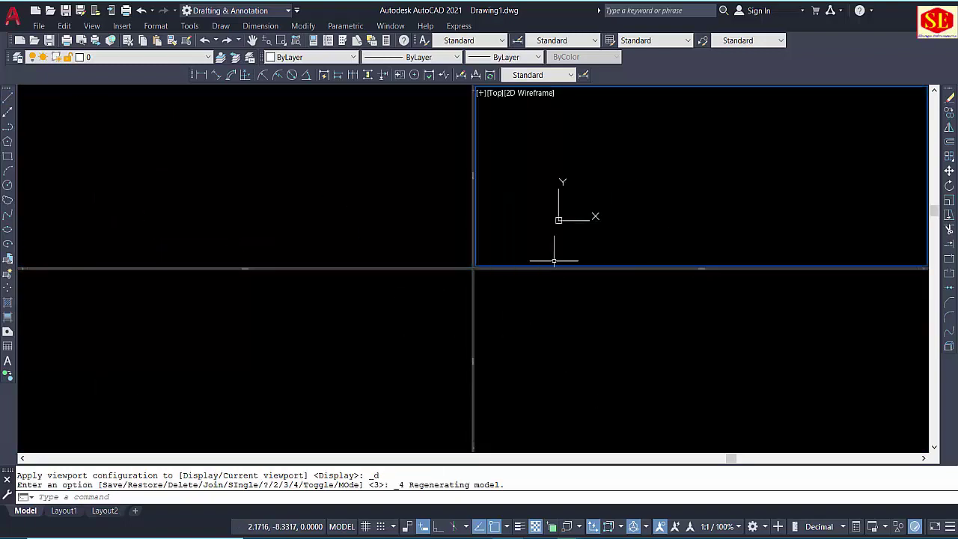
{"action": "left_click", "coordinate": [31, 103]}
{"action": "left_click", "coordinate": [25, 92]}
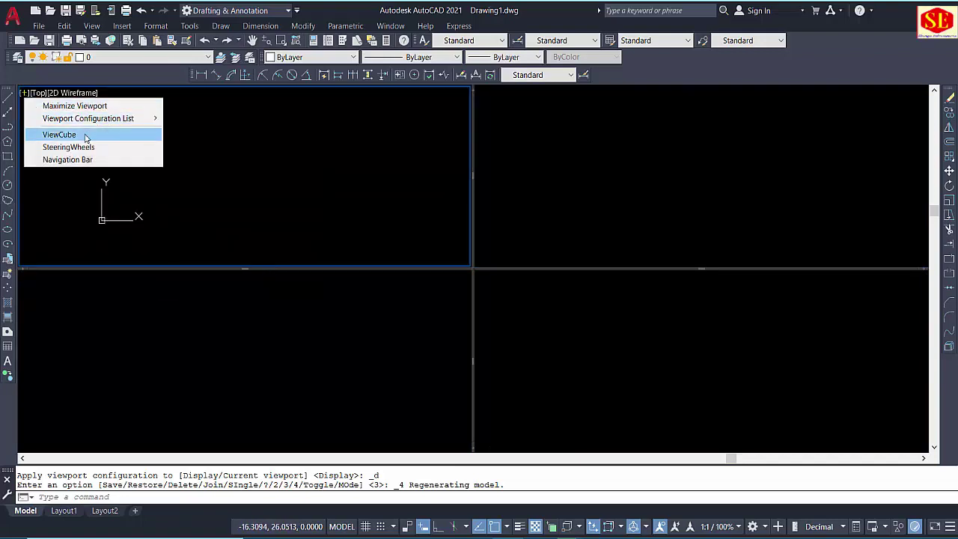
{"action": "left_click", "coordinate": [84, 135]}
{"action": "left_click", "coordinate": [552, 144]}
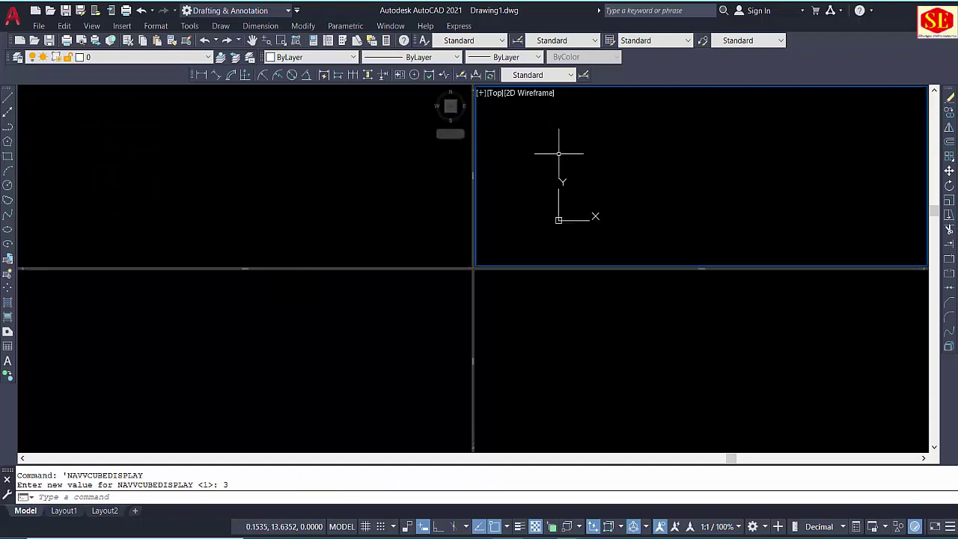
{"action": "left_click", "coordinate": [480, 94]}
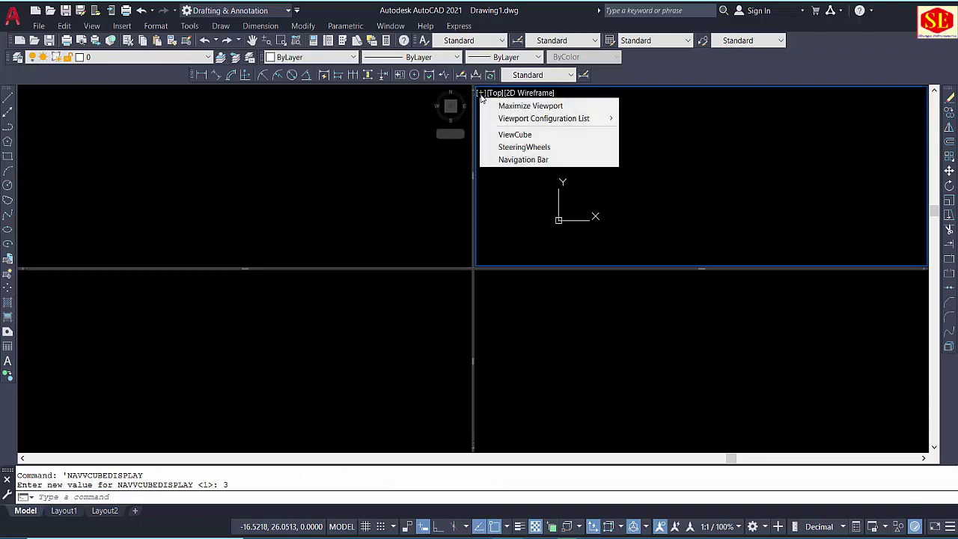
{"action": "left_click", "coordinate": [516, 133]}
Show the ViewCube in the bottom-left and bottom-right viewports.
{"action": "left_click", "coordinate": [148, 342]}
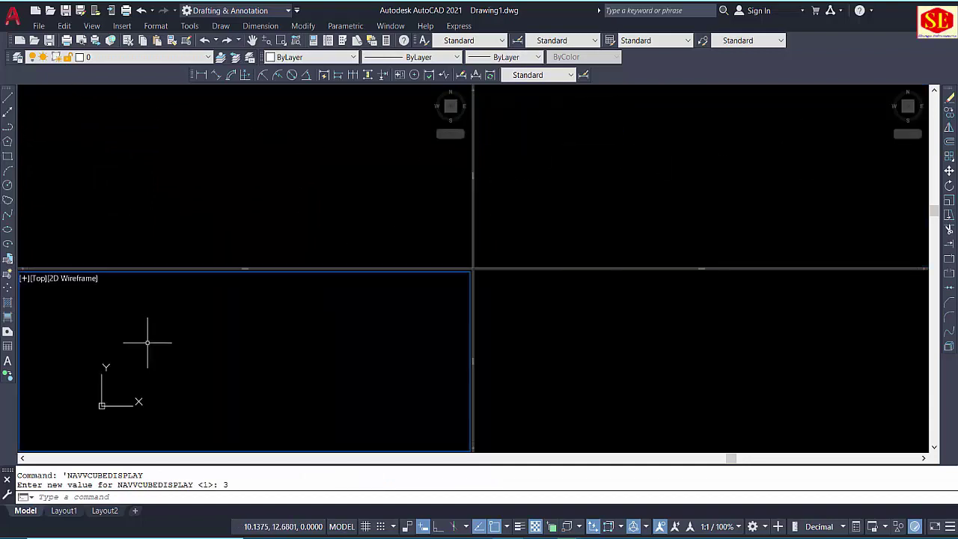
{"action": "left_click", "coordinate": [24, 278]}
{"action": "left_click", "coordinate": [52, 319]}
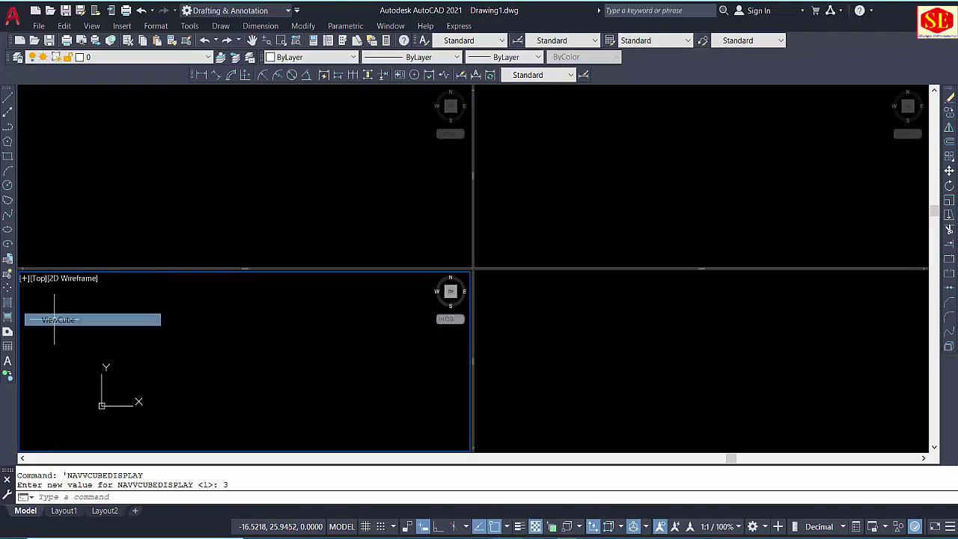
{"action": "left_click", "coordinate": [565, 335]}
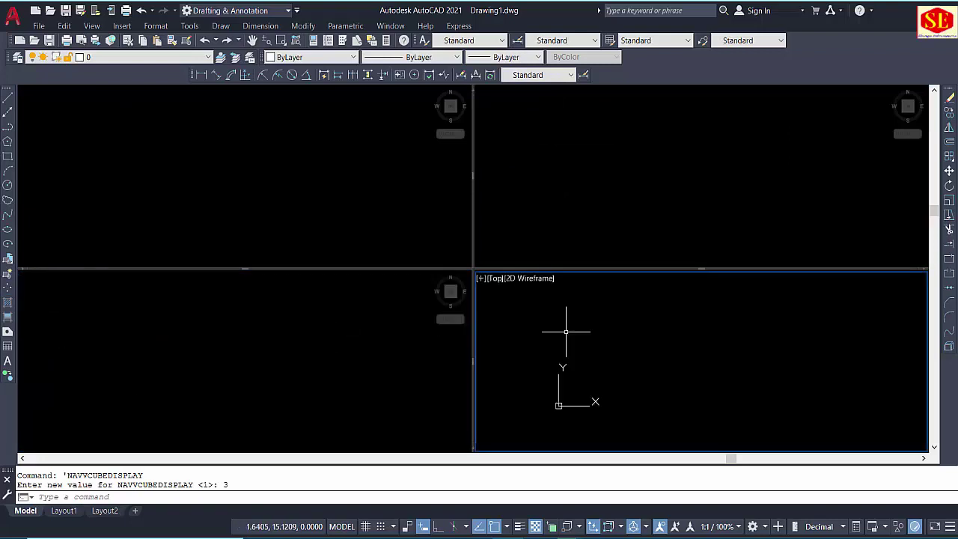
{"action": "left_click", "coordinate": [479, 278]}
{"action": "left_click", "coordinate": [548, 323]}
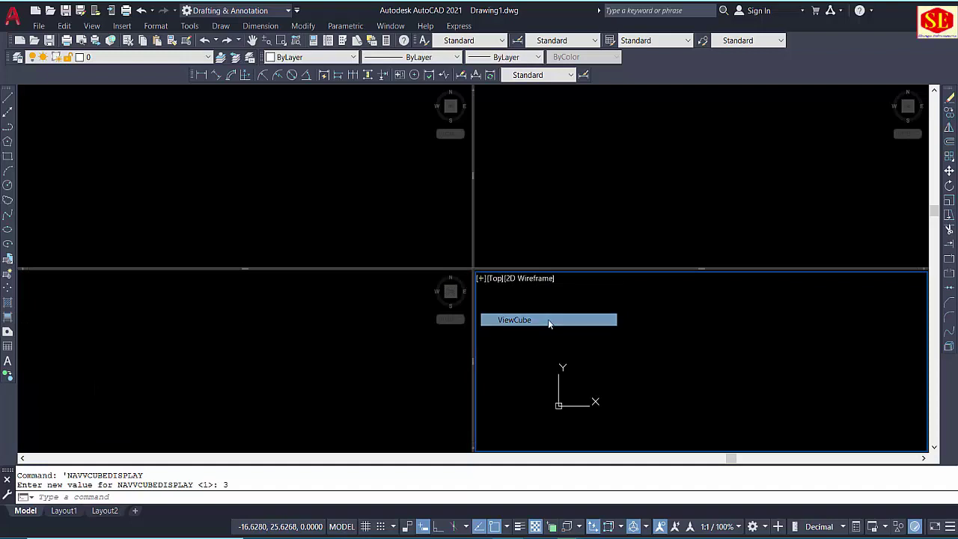
{"action": "left_click", "coordinate": [24, 98]}
Merge the four viewports into a Single viewport configuration.
{"action": "left_click", "coordinate": [25, 95]}
{"action": "mouse_move", "coordinate": [88, 119]}
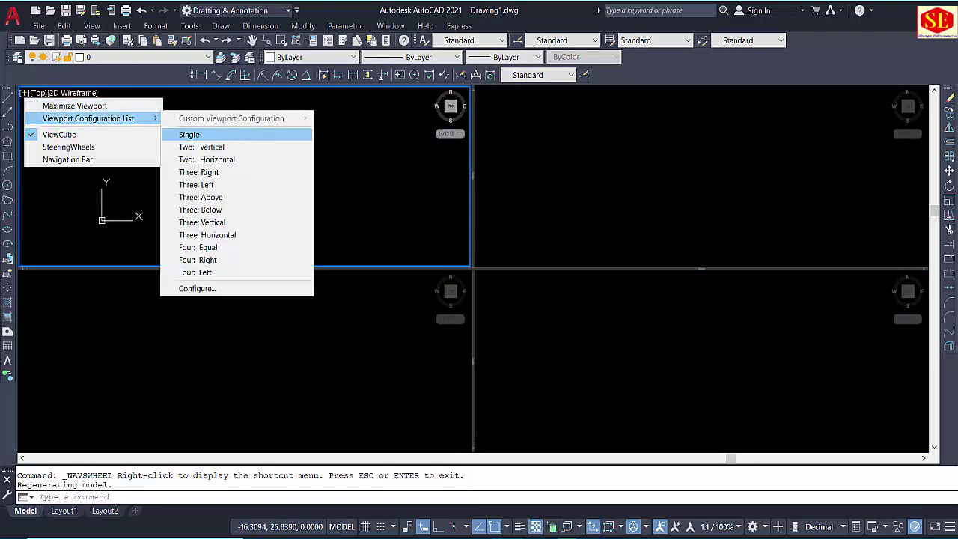
{"action": "left_click", "coordinate": [190, 135]}
{"action": "left_click", "coordinate": [25, 94]}
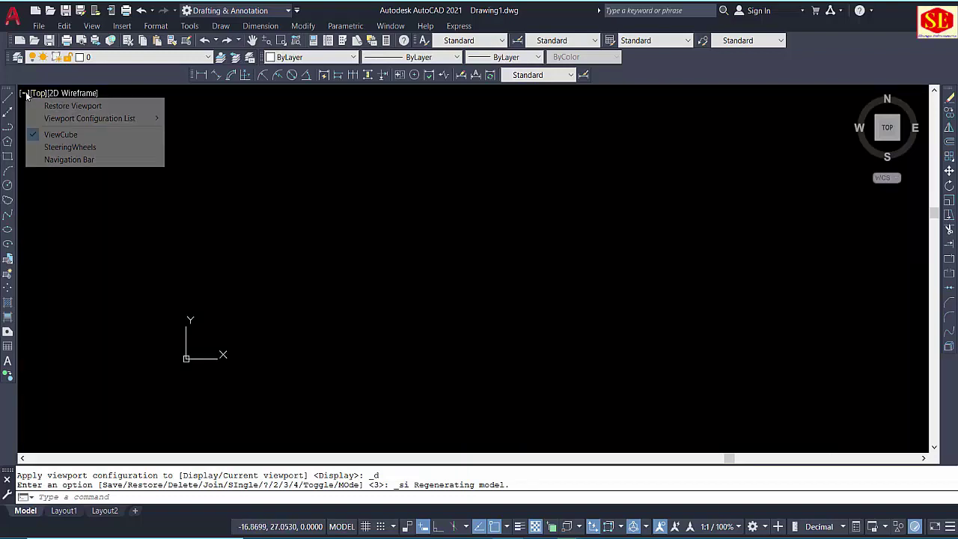
{"action": "left_click", "coordinate": [57, 160]}
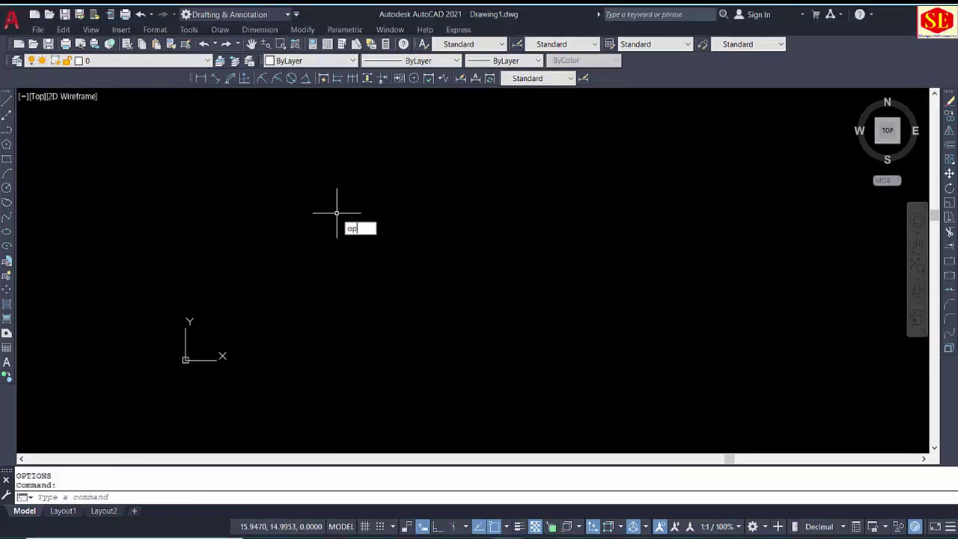
Apply the Light colour theme in Options, confirm, then reopen Options with OP.
{"action": "key", "text": "Return"}
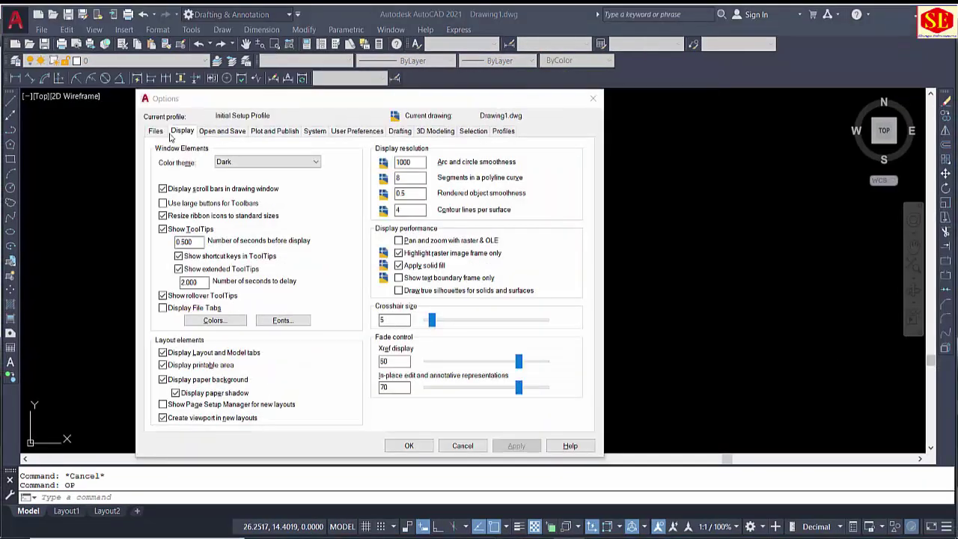
{"action": "left_click", "coordinate": [170, 173]}
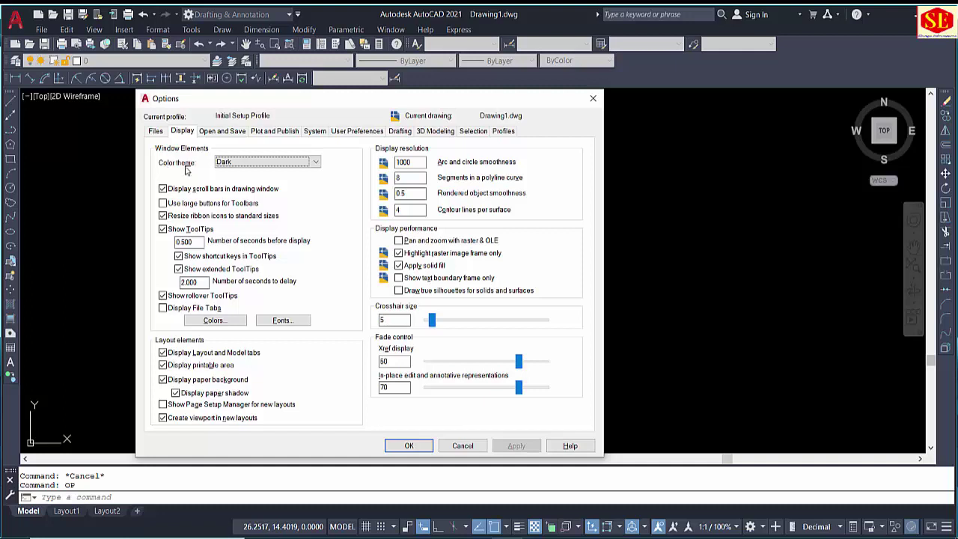
{"action": "left_click", "coordinate": [232, 164]}
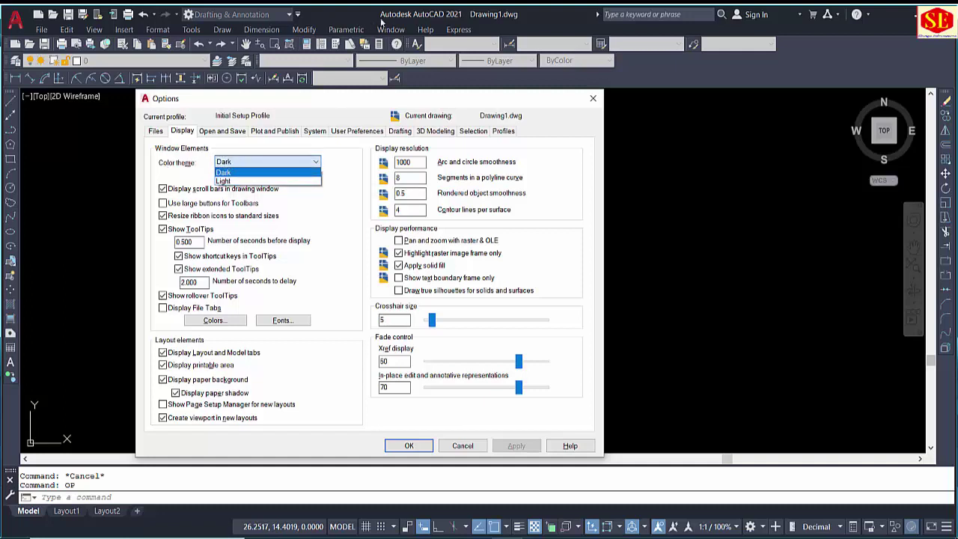
{"action": "left_click", "coordinate": [223, 180]}
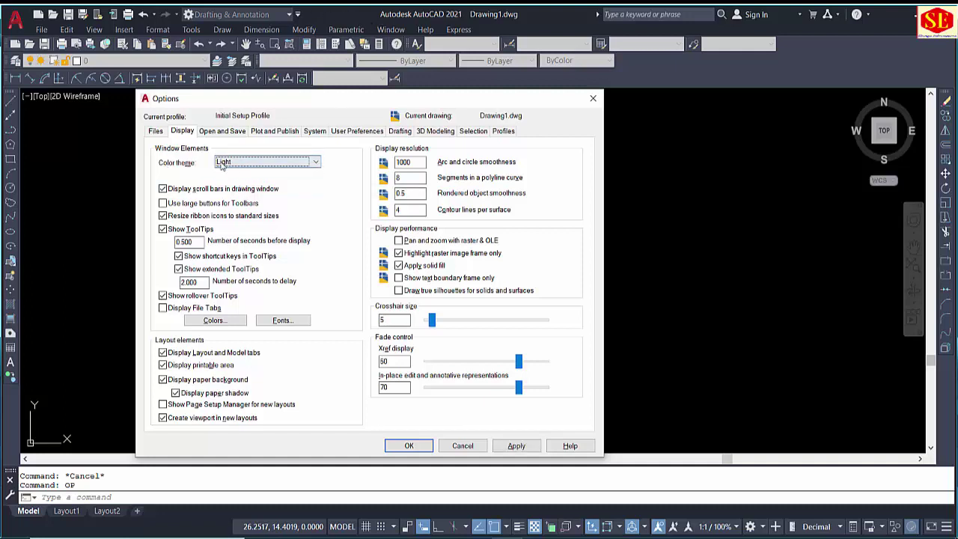
{"action": "left_click", "coordinate": [516, 445]}
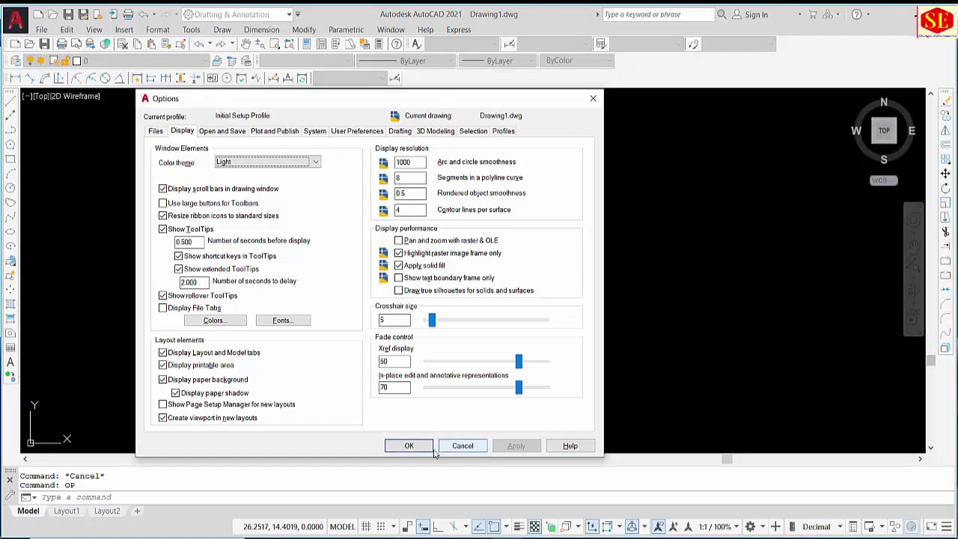
{"action": "left_click", "coordinate": [408, 445]}
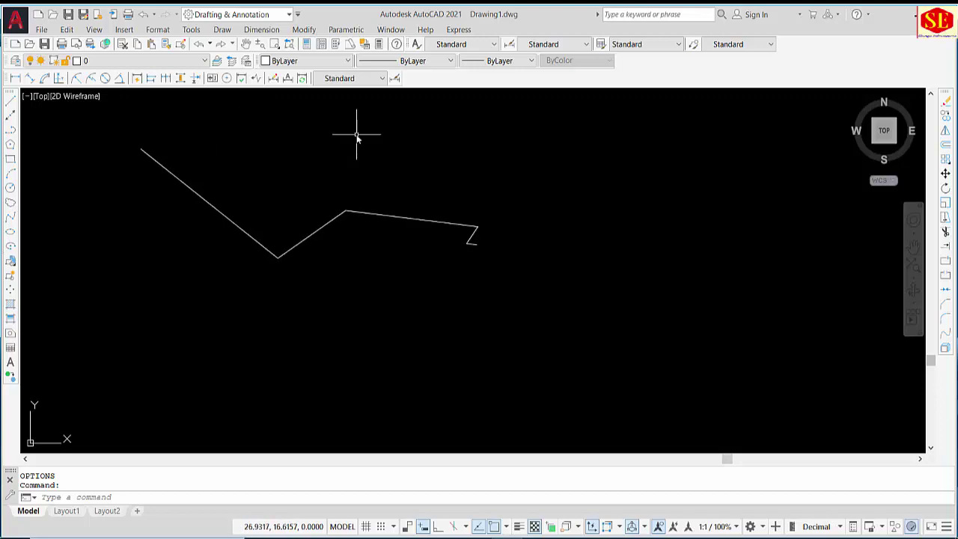
{"action": "type", "text": "op"}
{"action": "key", "text": "Return"}
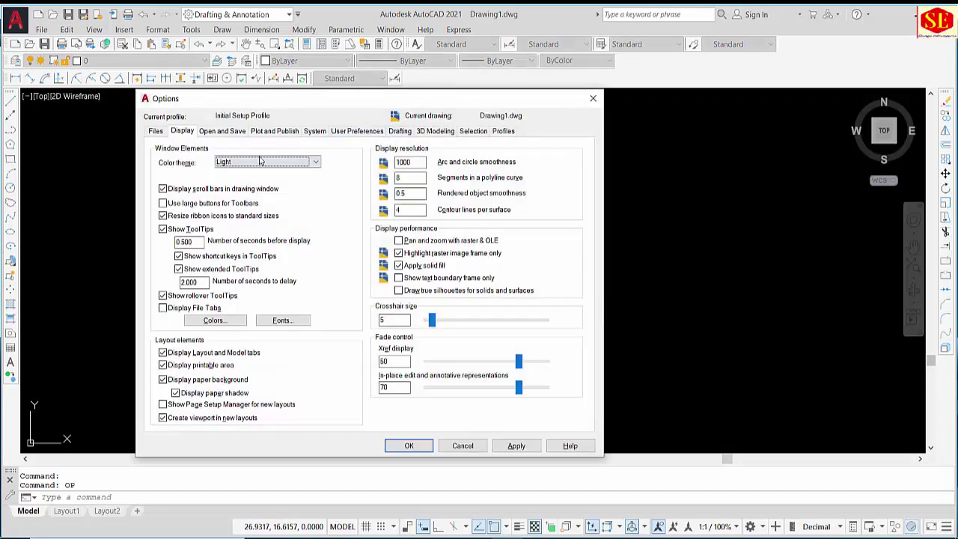
Switch the colour theme back to Dark and apply it.
{"action": "left_click", "coordinate": [262, 161]}
{"action": "left_click", "coordinate": [249, 173]}
{"action": "left_click", "coordinate": [515, 445]}
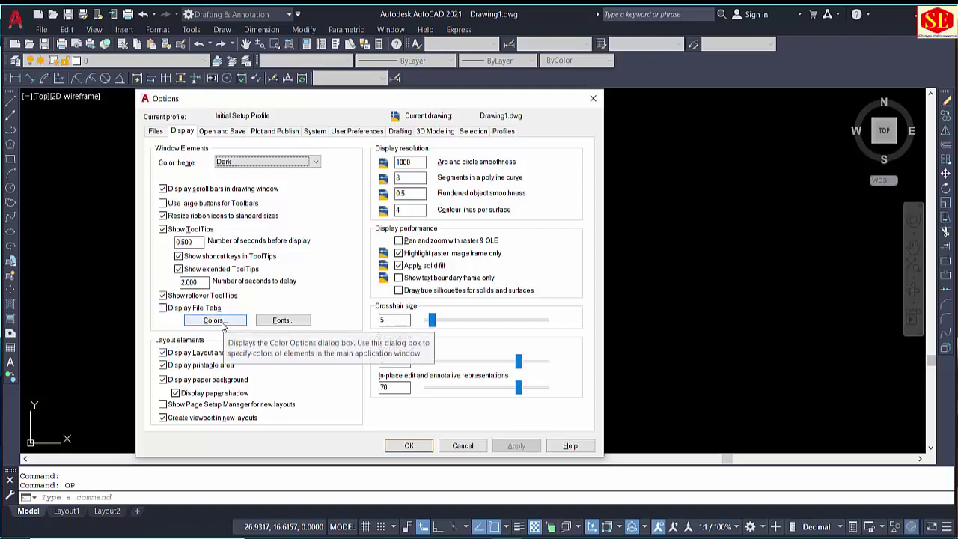
Set the model space uniform background to White and close Options.
{"action": "left_click", "coordinate": [223, 326]}
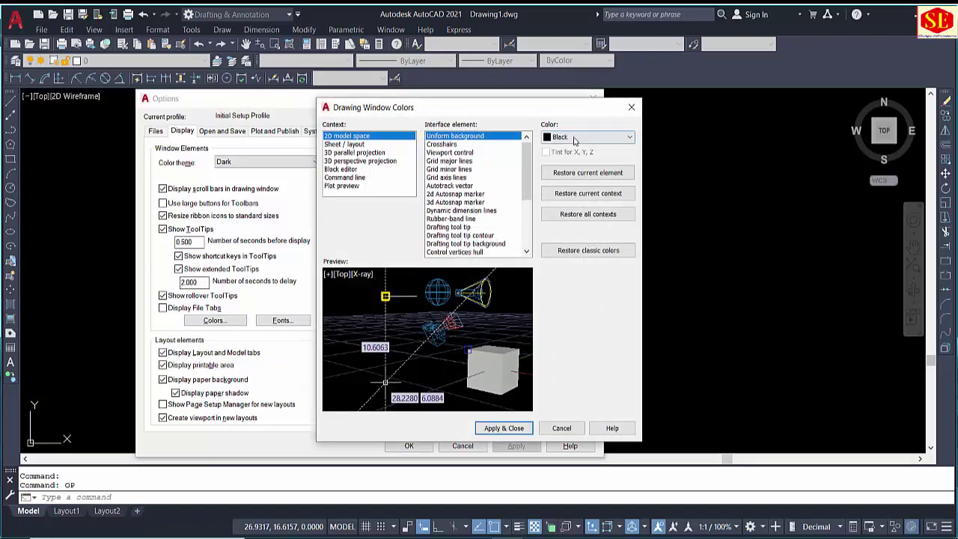
{"action": "left_click", "coordinate": [575, 138]}
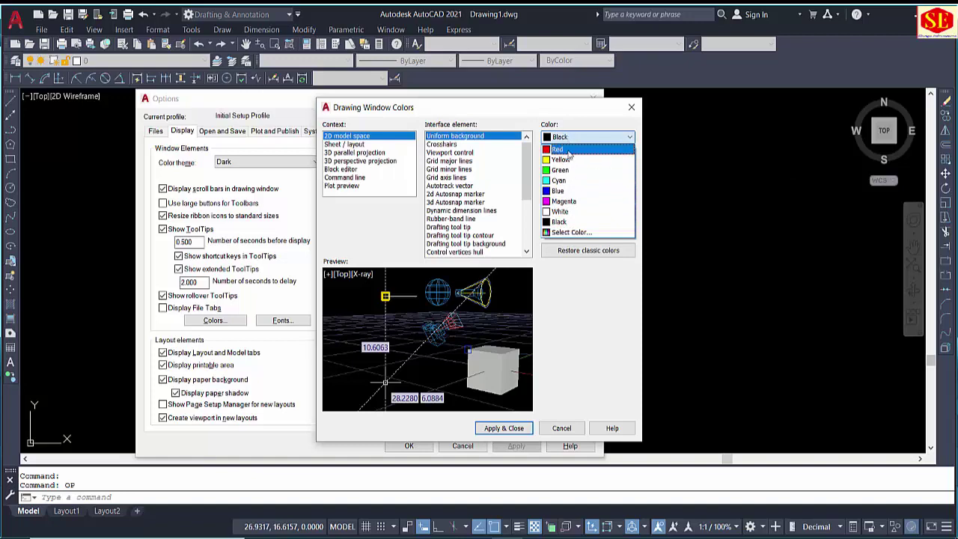
{"action": "left_click", "coordinate": [567, 211]}
{"action": "left_click", "coordinate": [497, 429]}
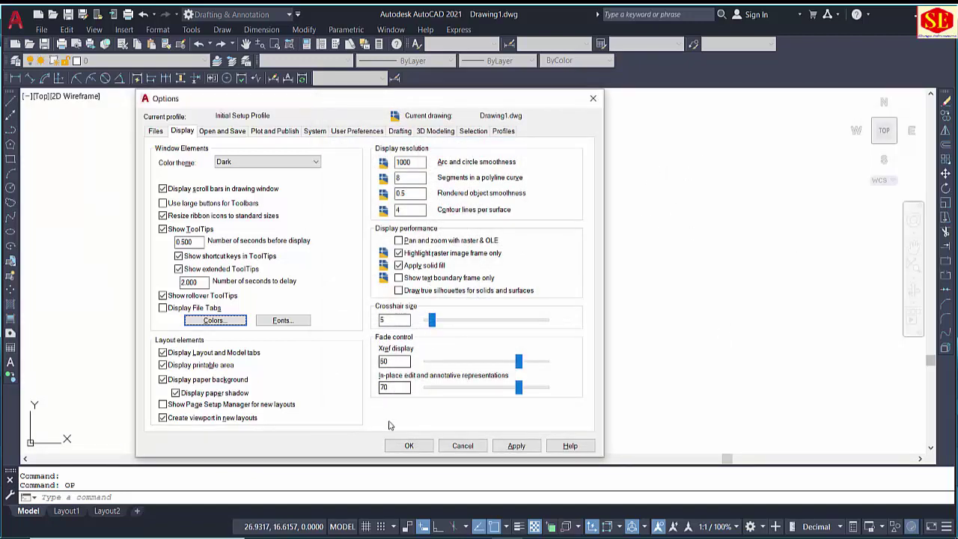
{"action": "left_click", "coordinate": [409, 446]}
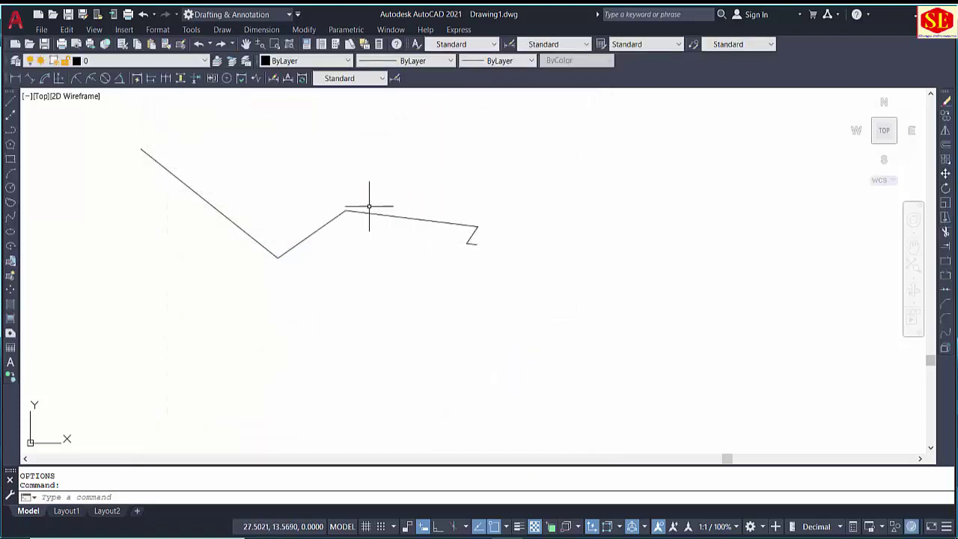
Set the model space background to Blue in Drawing Window Colors.
{"action": "type", "text": "op"}
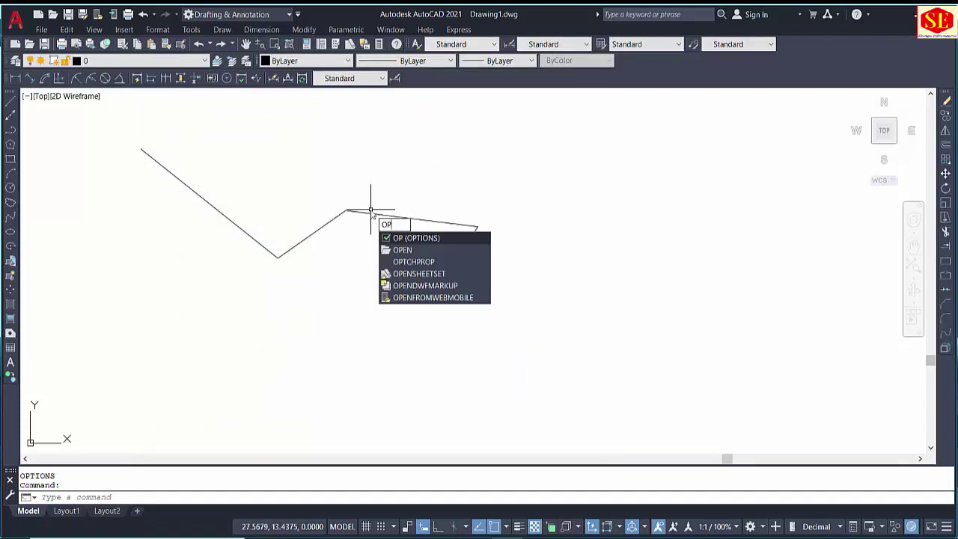
{"action": "key", "text": "Return"}
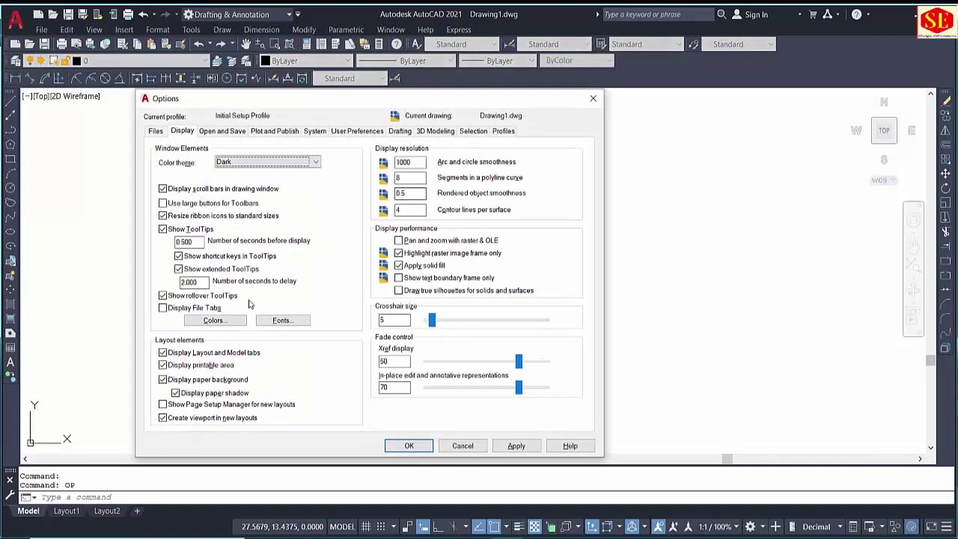
{"action": "left_click", "coordinate": [216, 320]}
{"action": "left_click", "coordinate": [572, 137]}
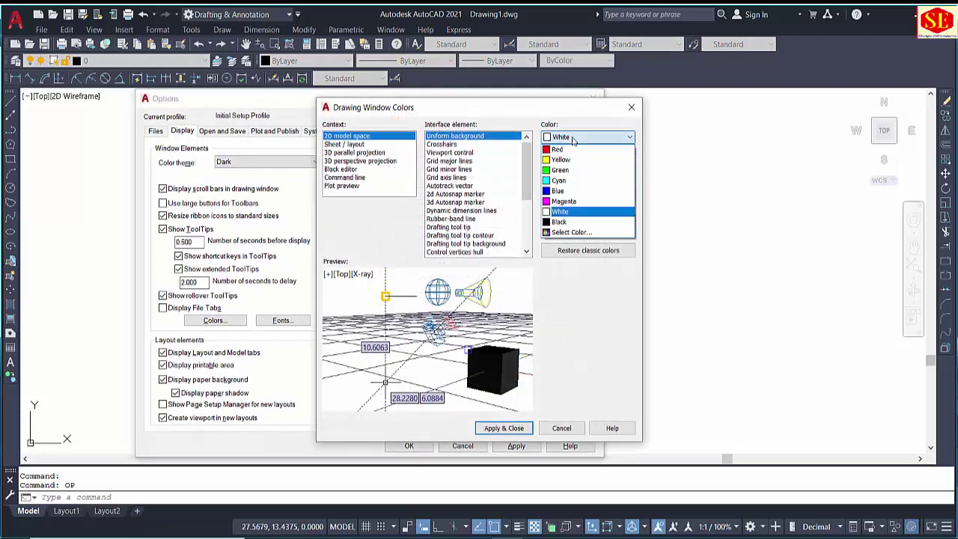
{"action": "left_click", "coordinate": [561, 190]}
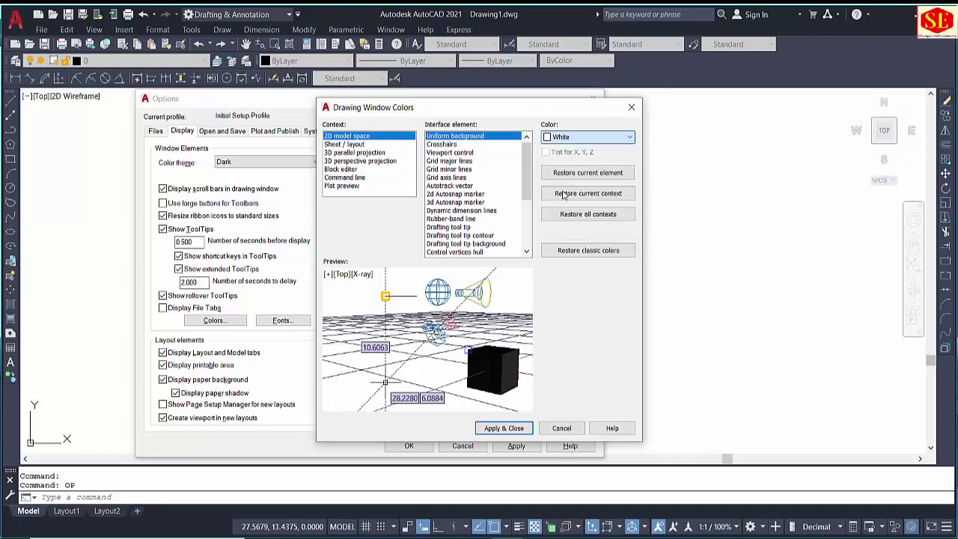
{"action": "left_click", "coordinate": [502, 428]}
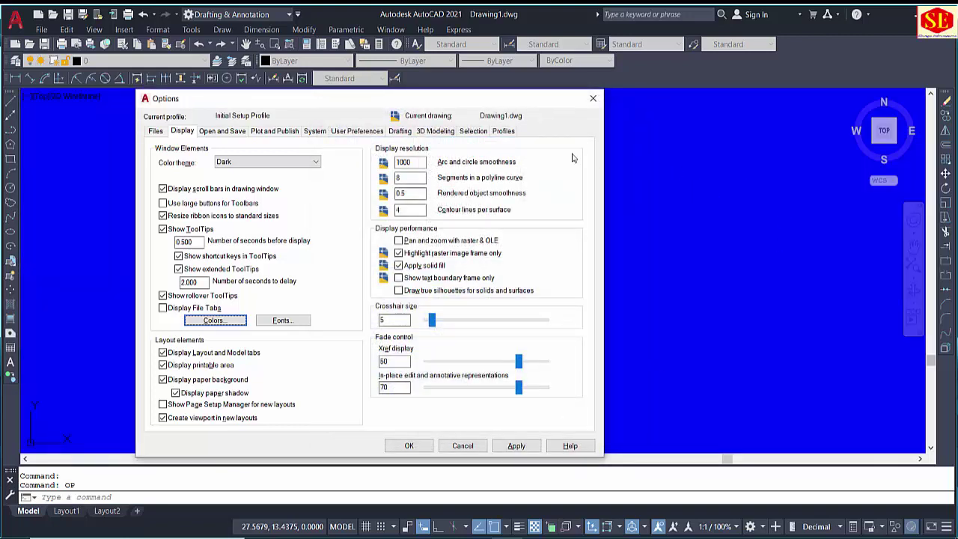
Change the model space background back to Black and apply it.
{"action": "left_click", "coordinate": [193, 319]}
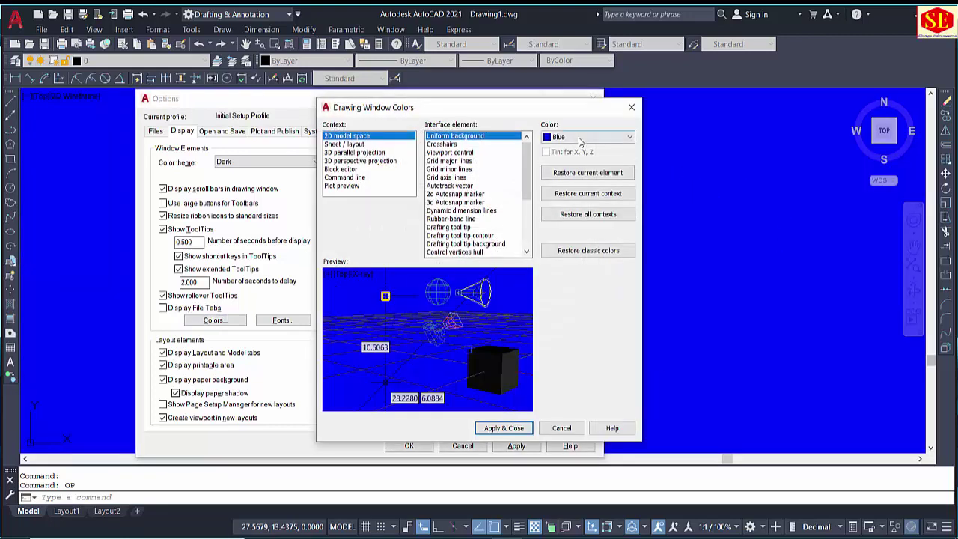
{"action": "left_click", "coordinate": [580, 139]}
{"action": "left_click", "coordinate": [569, 236]}
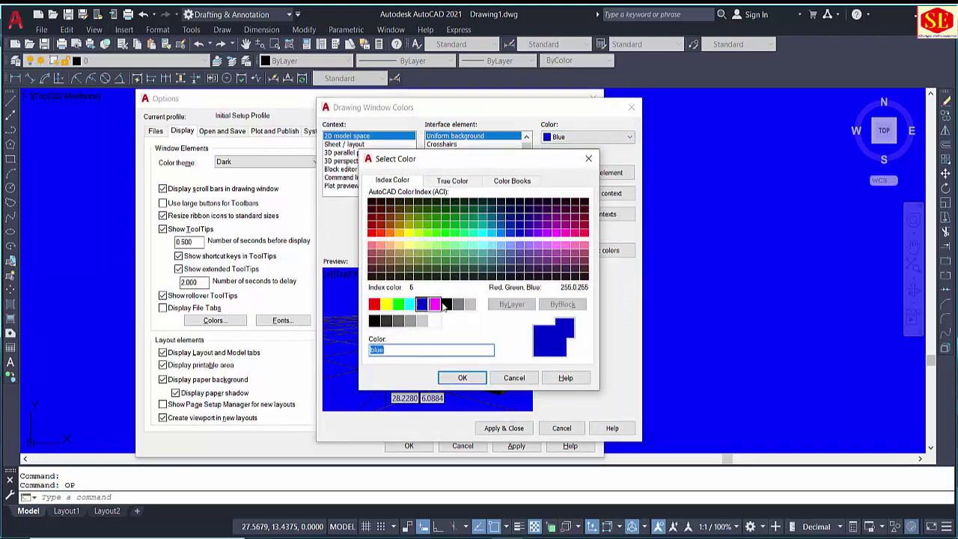
{"action": "left_click", "coordinate": [462, 377]}
{"action": "left_click", "coordinate": [591, 137]}
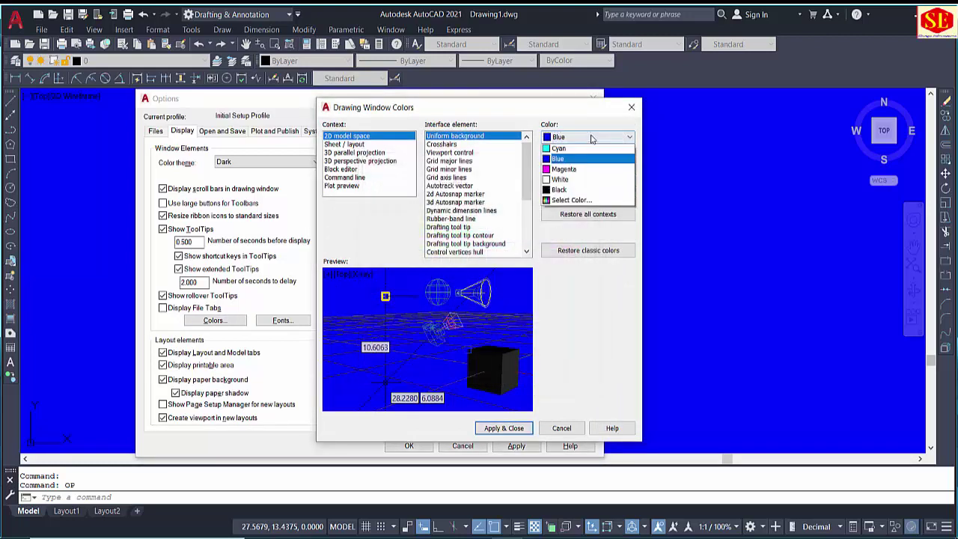
{"action": "left_click", "coordinate": [559, 222]}
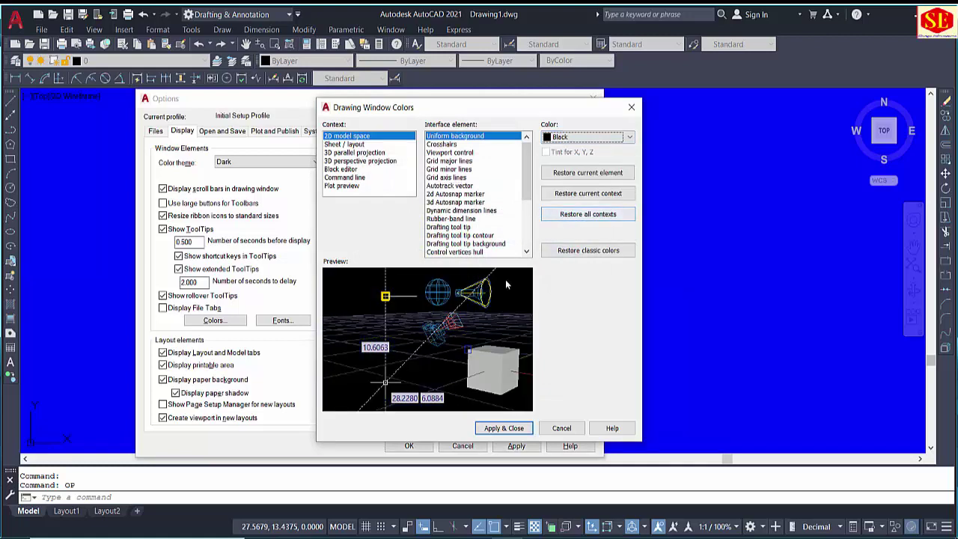
{"action": "left_click", "coordinate": [502, 429]}
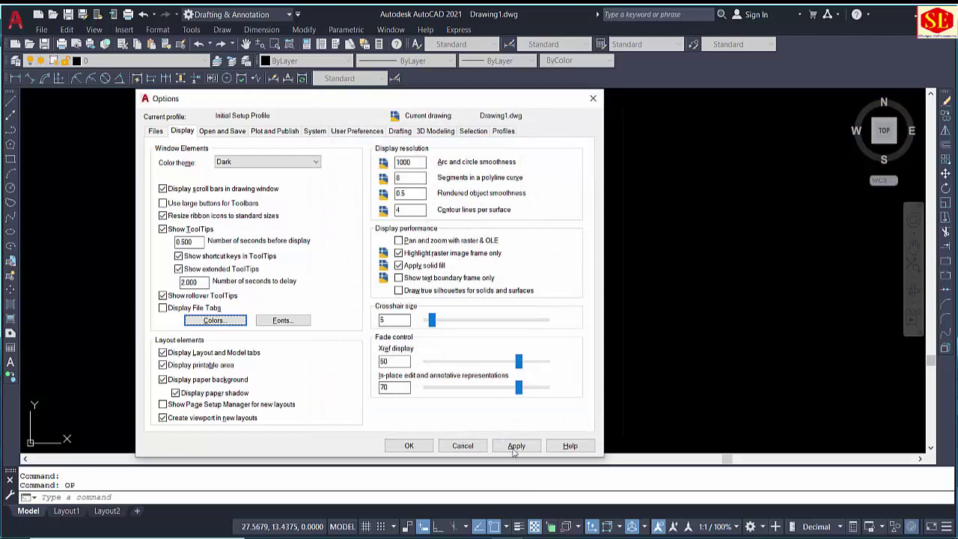
Drag the crosshair size slider larger on the Display tab and apply it.
{"action": "left_click", "coordinate": [515, 446]}
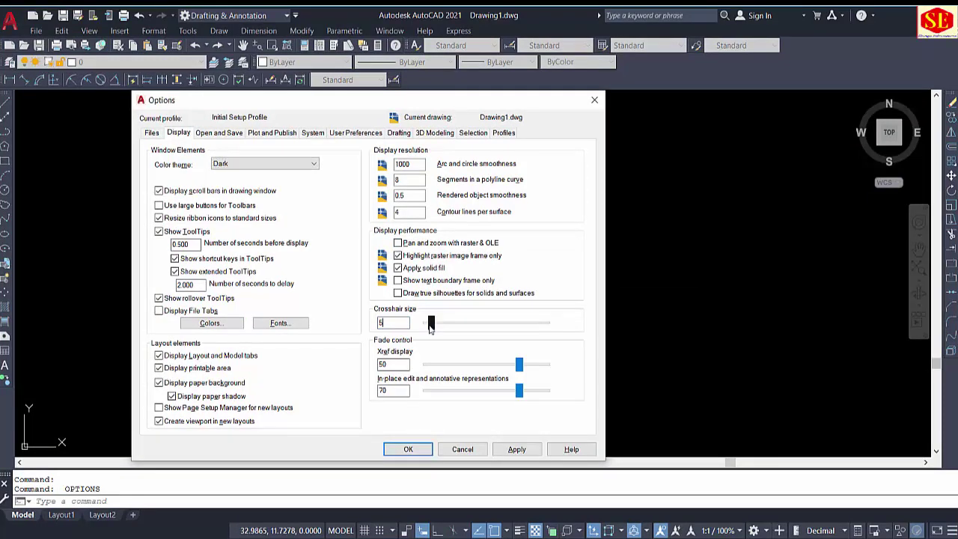
{"action": "left_click_drag", "start_coordinate": [431, 323], "coordinate": [447, 324]}
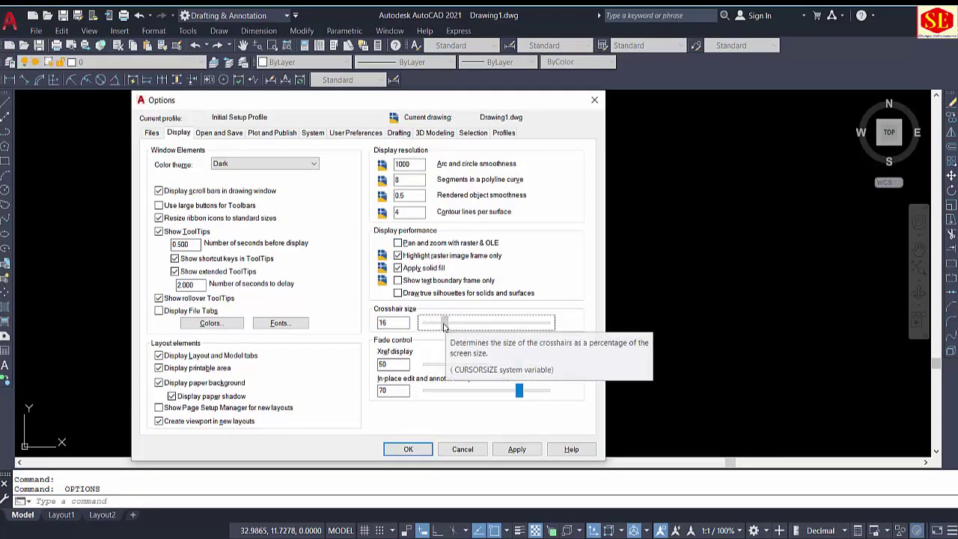
{"action": "left_click", "coordinate": [516, 449]}
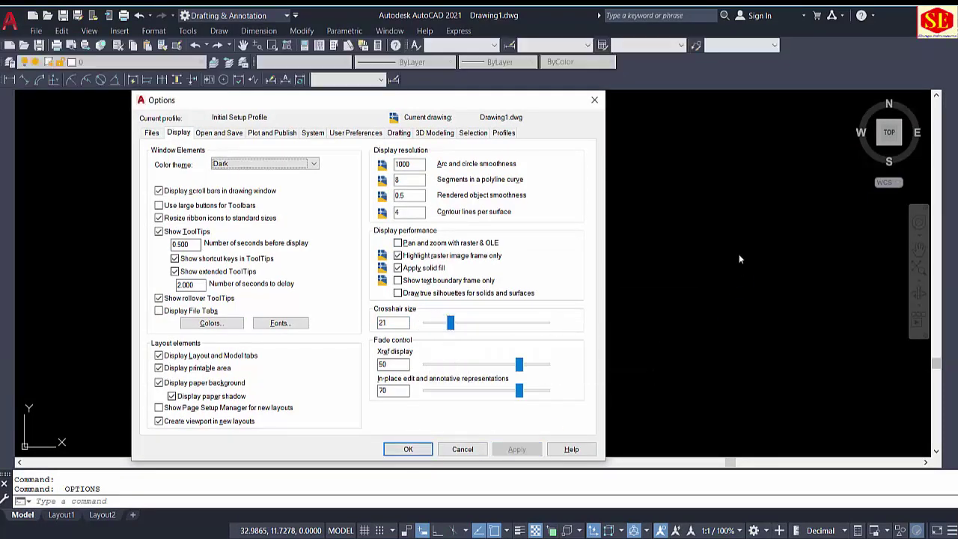
{"action": "left_click", "coordinate": [408, 449]}
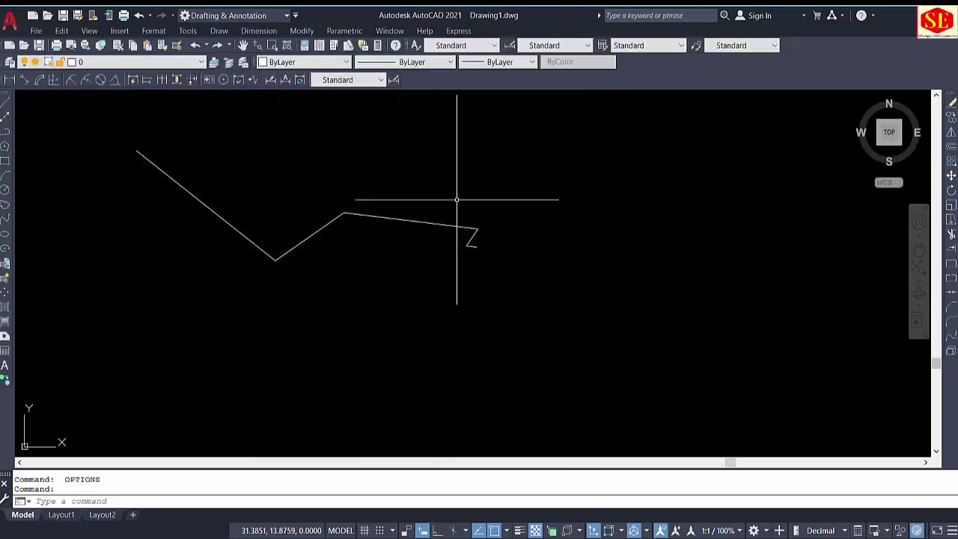
Raise the crosshair size to the maximum of 100 so the crosshairs span the drawing area.
{"action": "key", "text": "Return"}
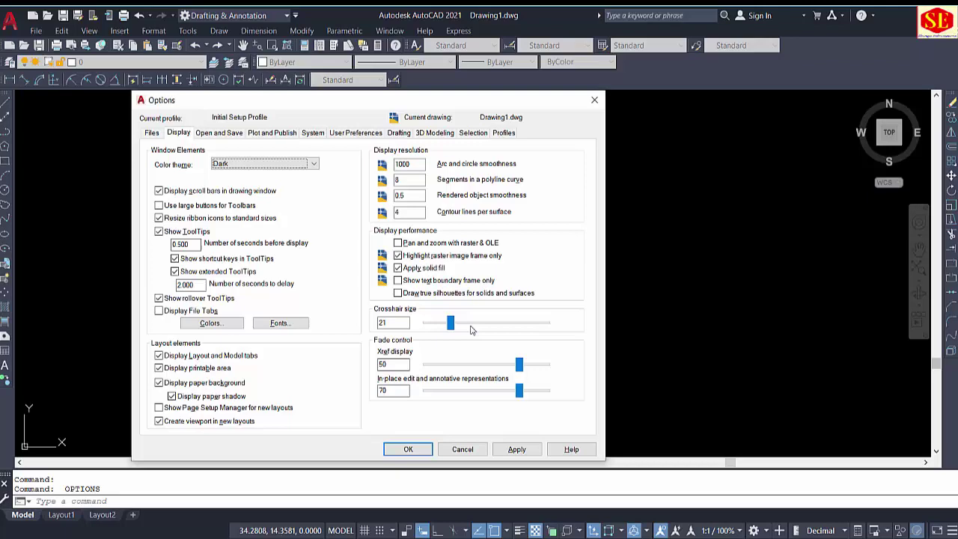
{"action": "left_click", "coordinate": [491, 325]}
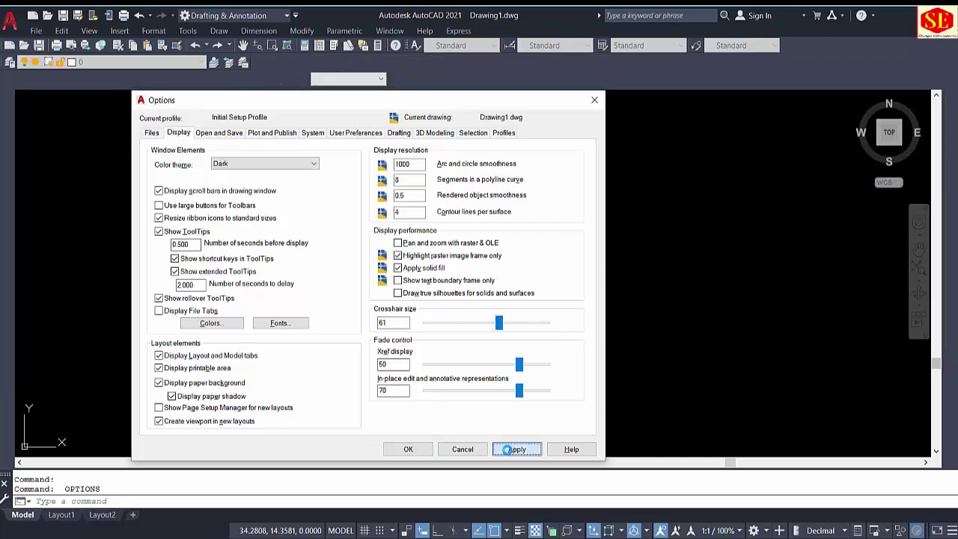
{"action": "left_click", "coordinate": [408, 449]}
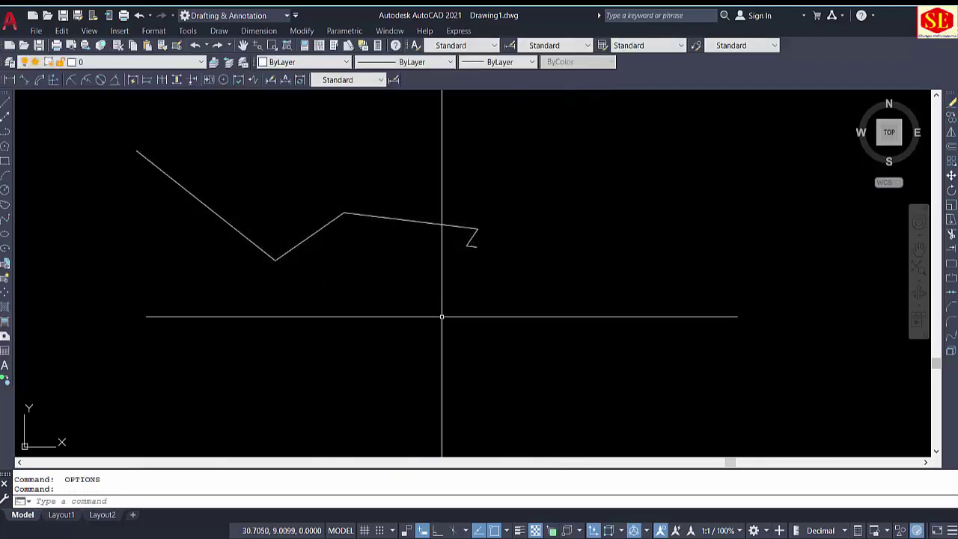
{"action": "left_click", "coordinate": [45, 501]}
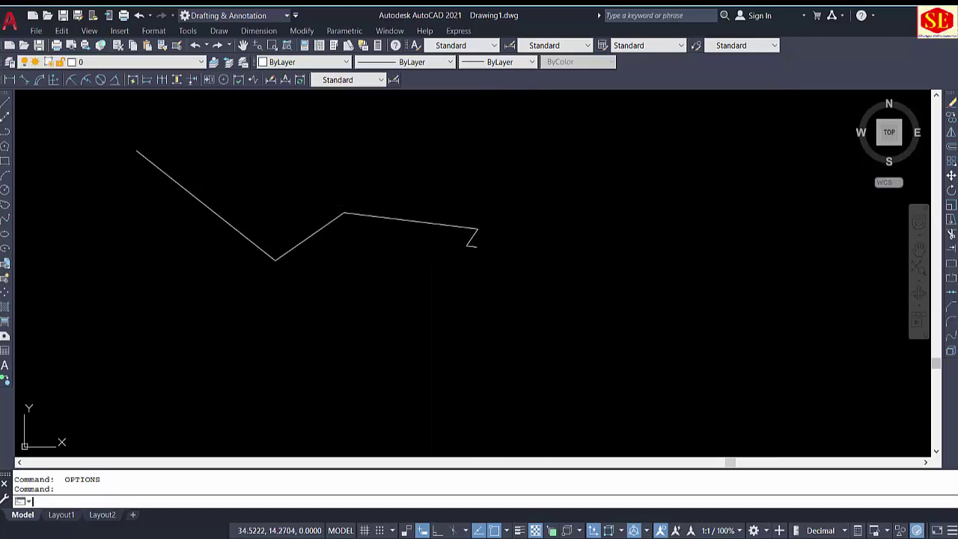
{"action": "key", "text": "Return"}
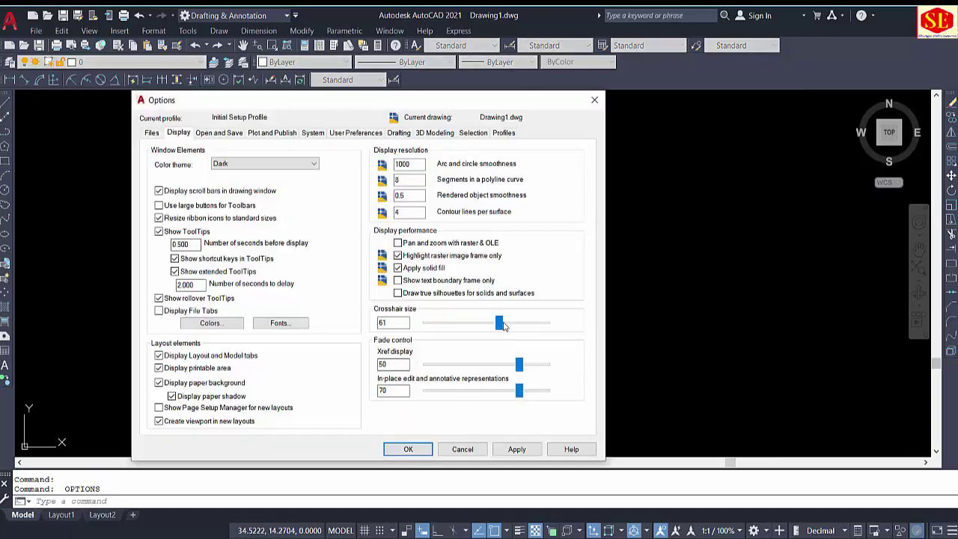
{"action": "left_click", "coordinate": [517, 449]}
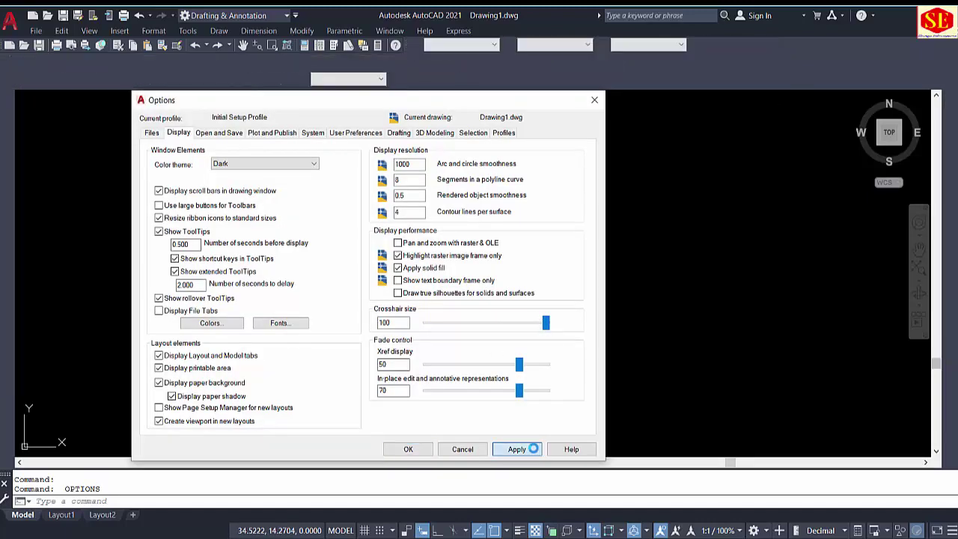
{"action": "left_click", "coordinate": [408, 449]}
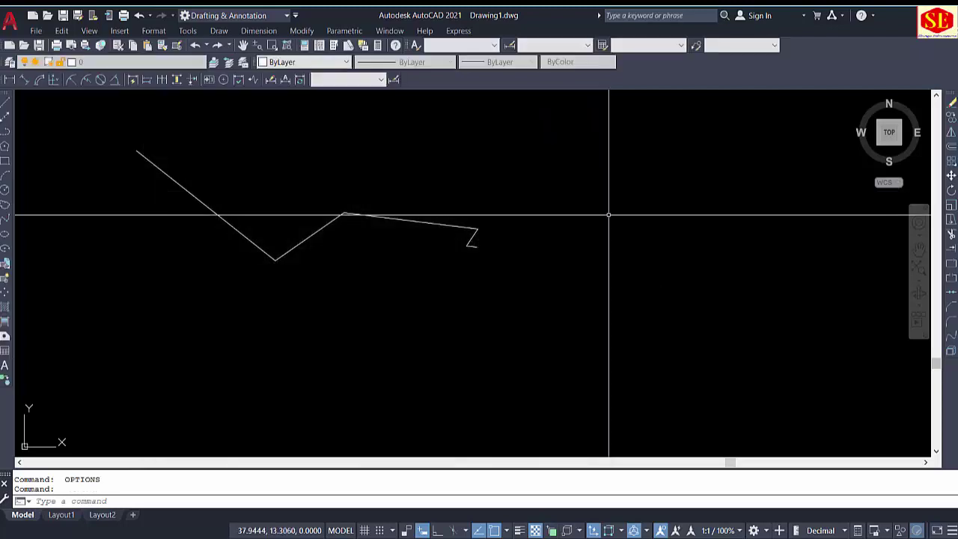
Check the full-screen crosshairs over the drawing, then reopen Options with OP.
{"action": "scroll", "coordinate": [400, 217], "scroll_direction": "up", "scroll_amount": 2}
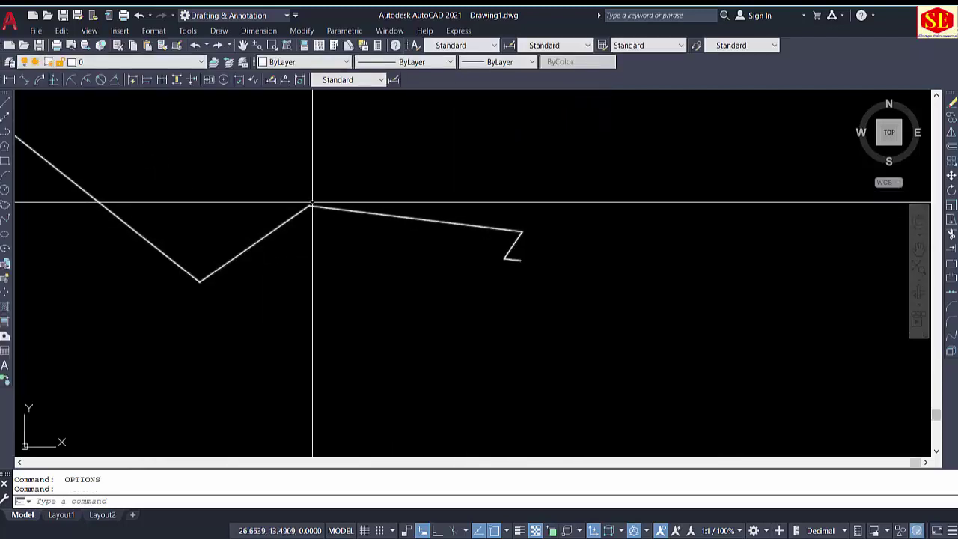
{"action": "scroll", "coordinate": [460, 220], "scroll_direction": "down", "scroll_amount": 5}
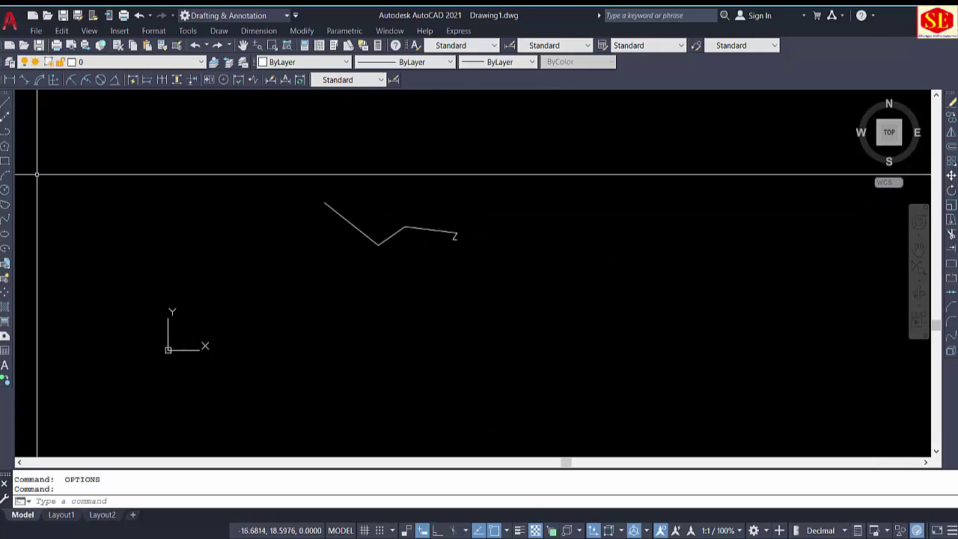
{"action": "type", "text": "op"}
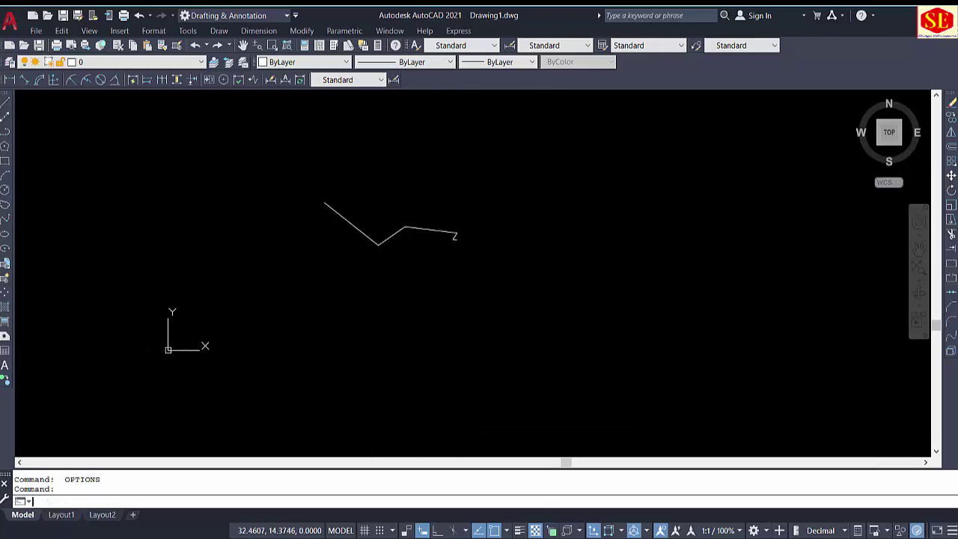
{"action": "key", "text": "Return"}
Set the crosshair size to 5 and colour the 2D model space crosshairs red.
{"action": "double_click", "coordinate": [386, 322]}
{"action": "type", "text": "5"}
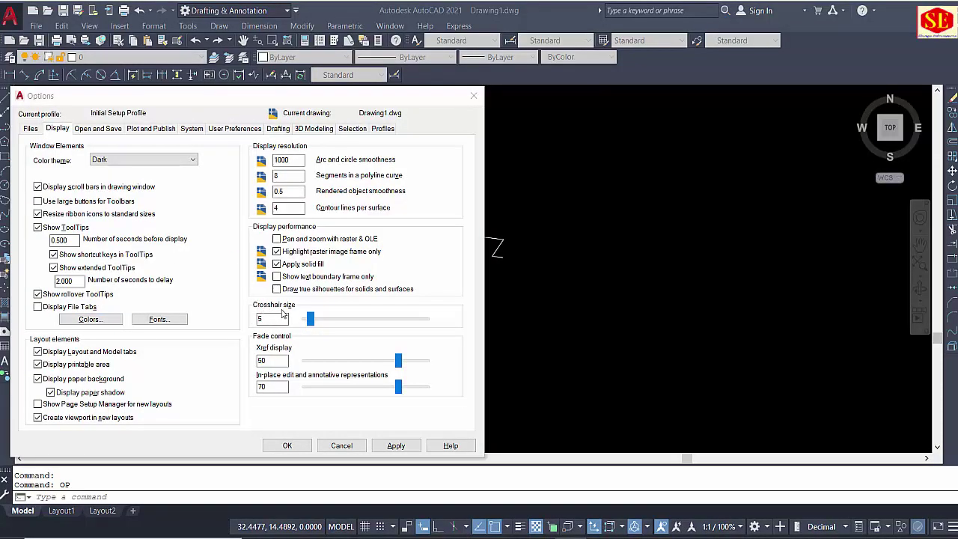
{"action": "left_click", "coordinate": [90, 319]}
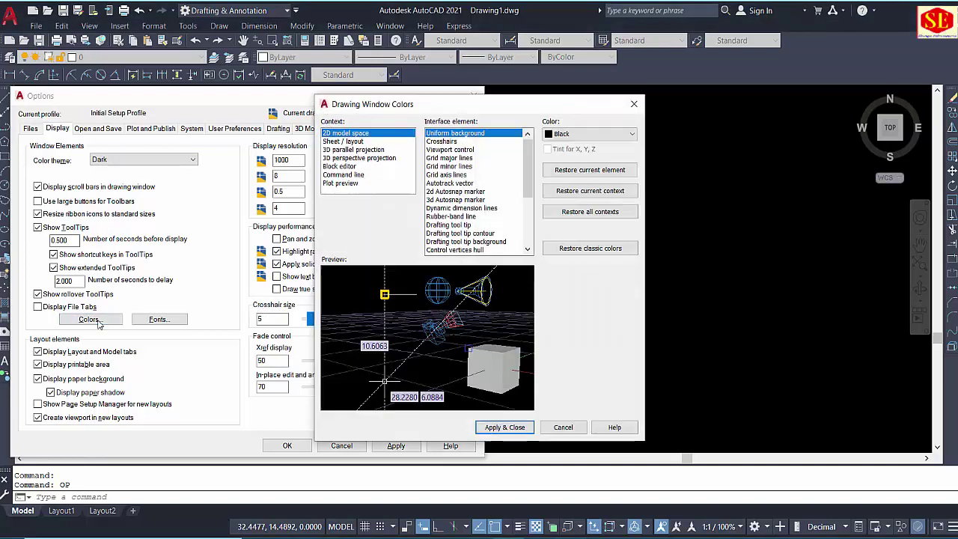
{"action": "left_click", "coordinate": [455, 142]}
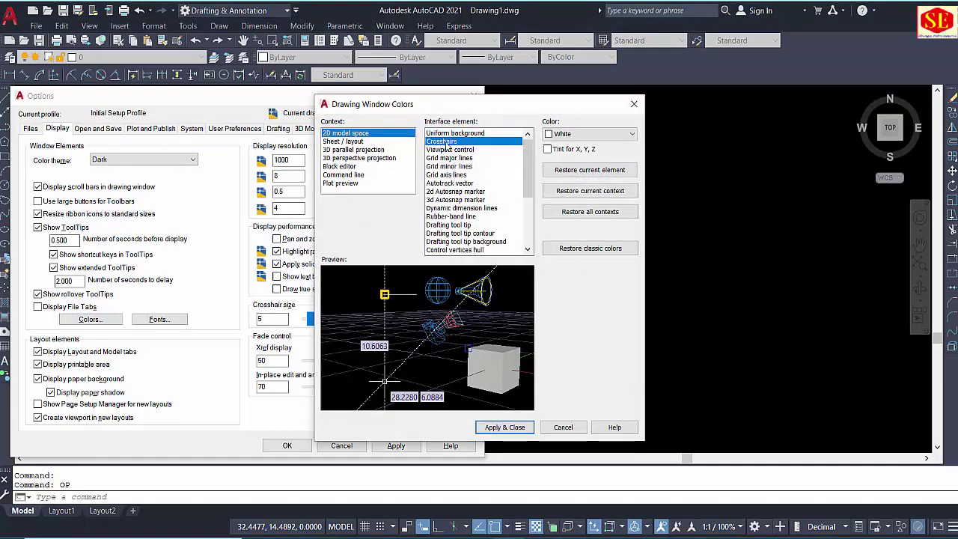
{"action": "left_click", "coordinate": [562, 135]}
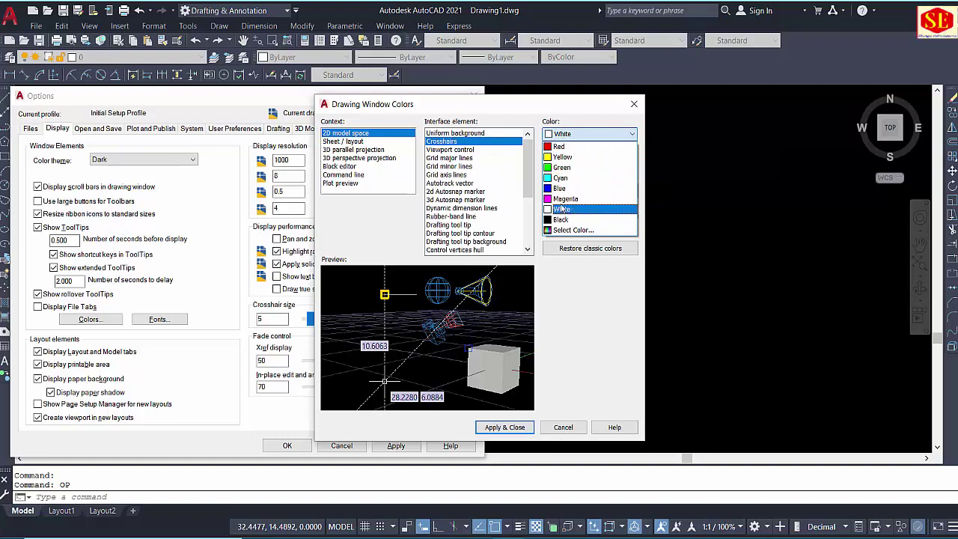
{"action": "left_click", "coordinate": [557, 148]}
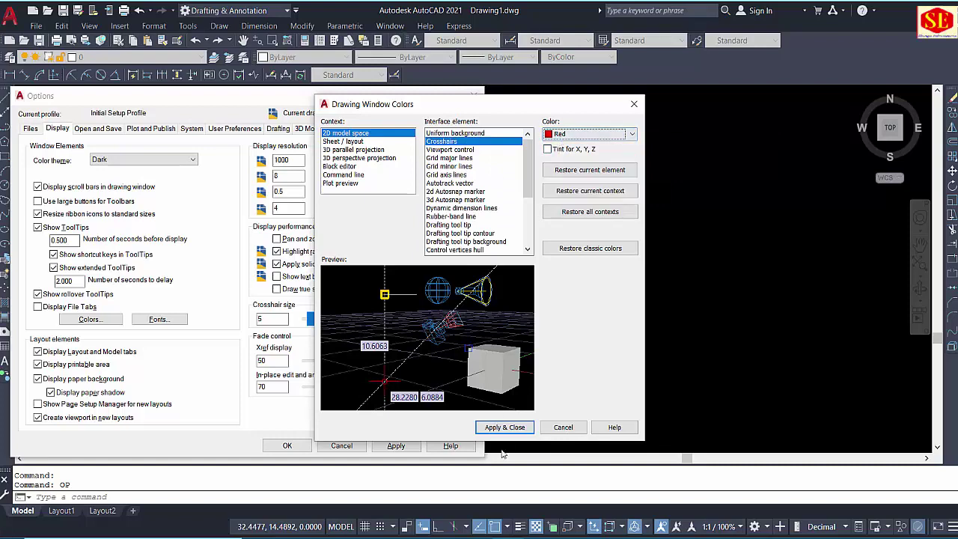
{"action": "left_click", "coordinate": [505, 427]}
{"action": "left_click", "coordinate": [395, 445]}
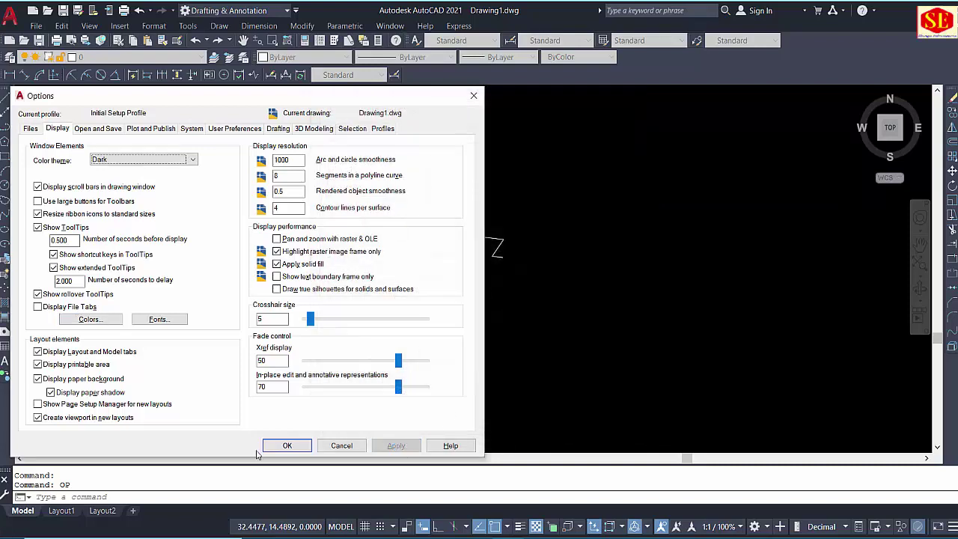
{"action": "left_click", "coordinate": [288, 445]}
{"action": "scroll", "coordinate": [493, 228], "scroll_direction": "up", "scroll_amount": 2}
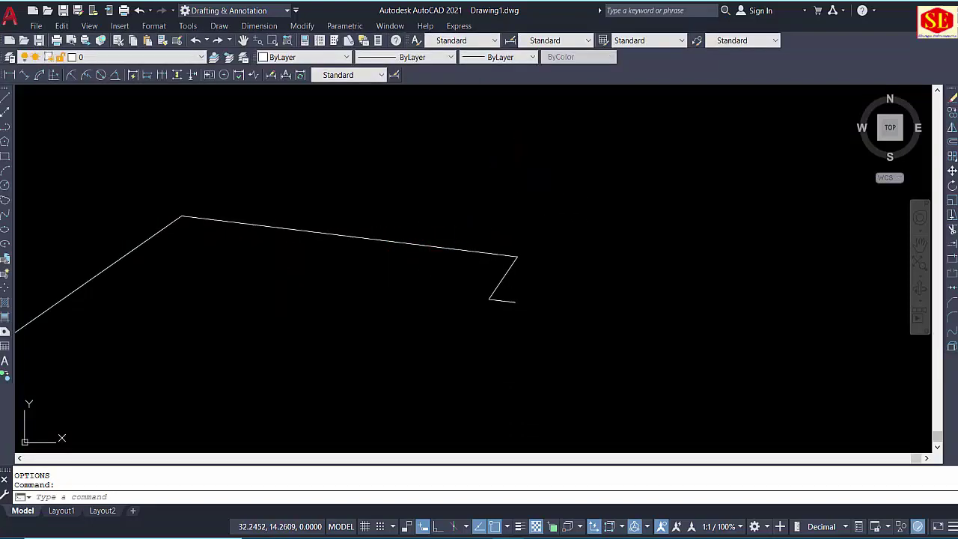
Raise the crosshair size to 25 and apply it.
{"action": "key", "text": "Return"}
{"action": "left_click", "coordinate": [328, 320]}
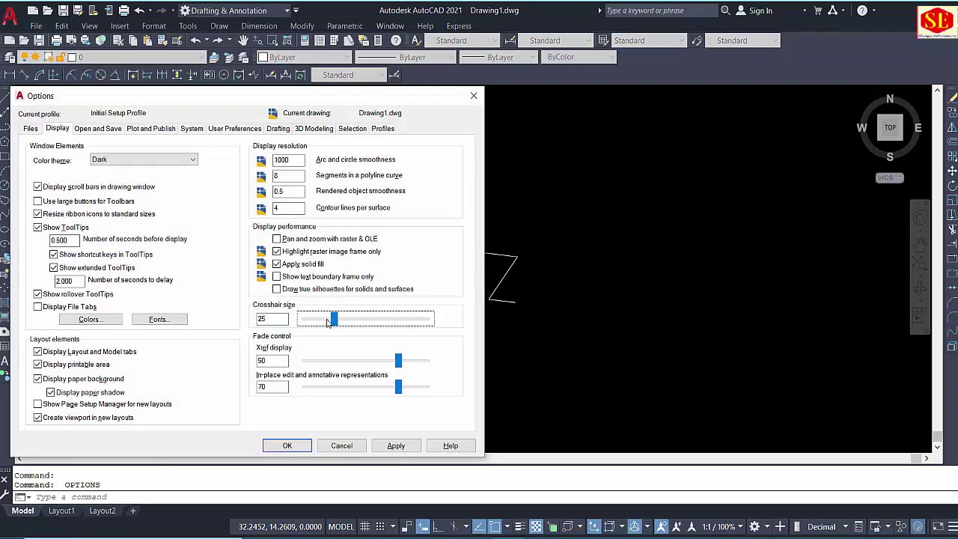
{"action": "left_click", "coordinate": [382, 449]}
{"action": "left_click", "coordinate": [288, 444]}
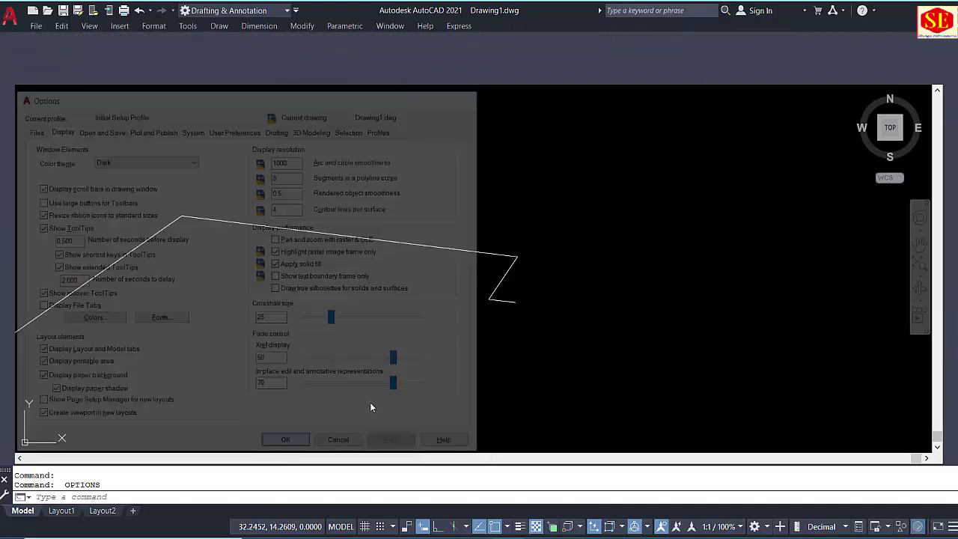
Change the crosshair colour to Magenta in Drawing Window Colors.
{"action": "key", "text": "Return"}
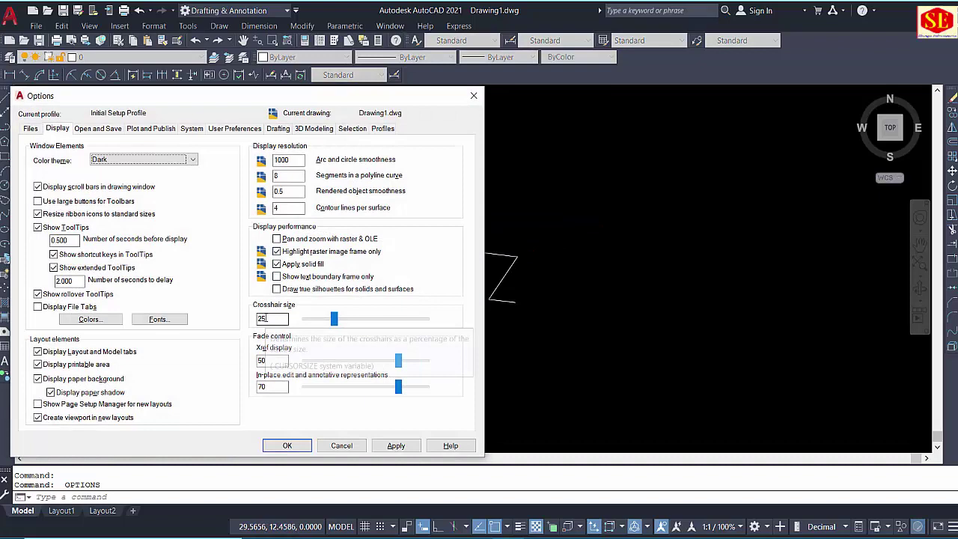
{"action": "left_click", "coordinate": [91, 318]}
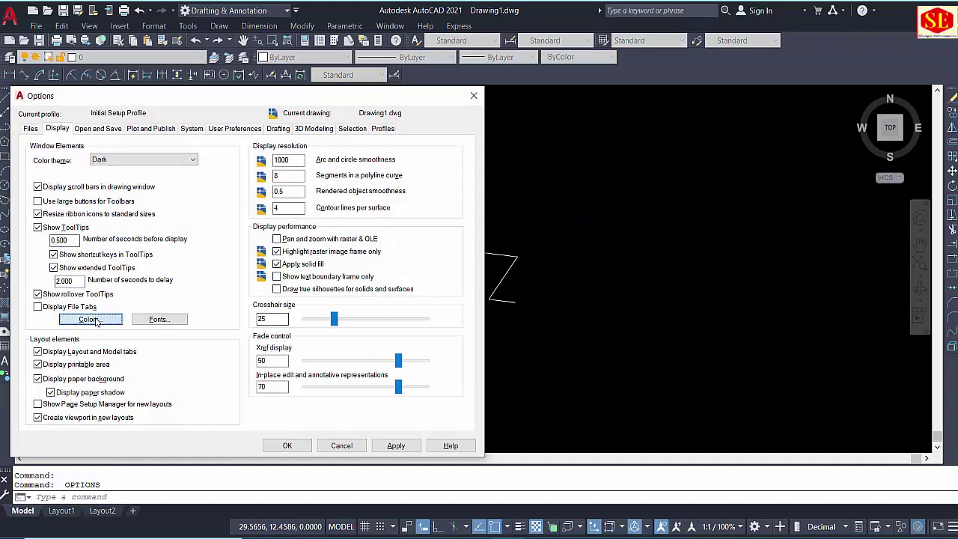
{"action": "left_click", "coordinate": [442, 141]}
{"action": "left_click", "coordinate": [590, 133]}
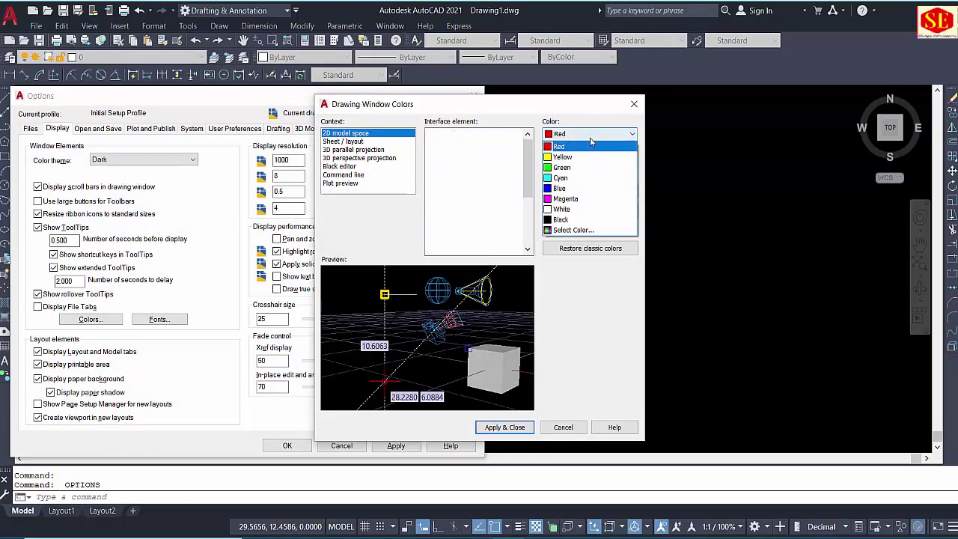
{"action": "left_click", "coordinate": [563, 199]}
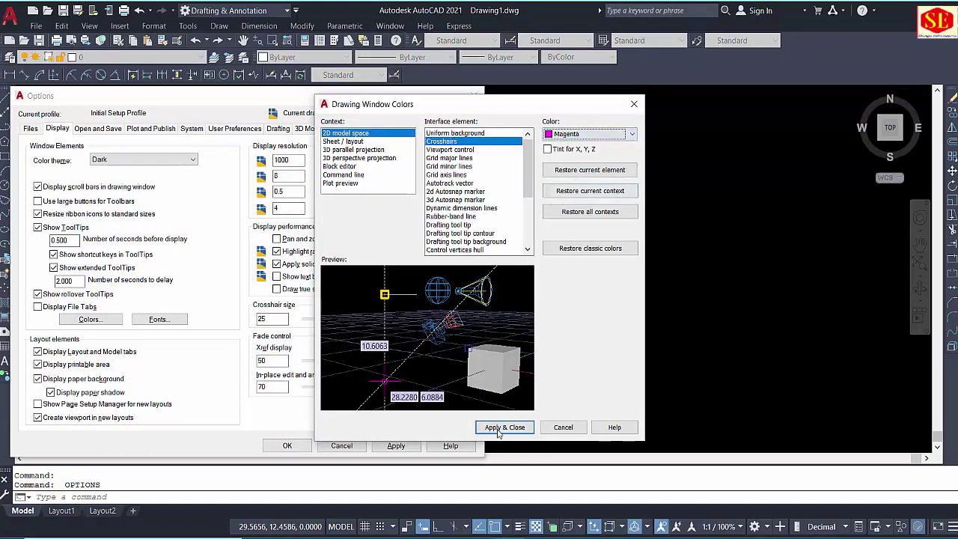
{"action": "left_click", "coordinate": [502, 428]}
{"action": "left_click", "coordinate": [287, 445]}
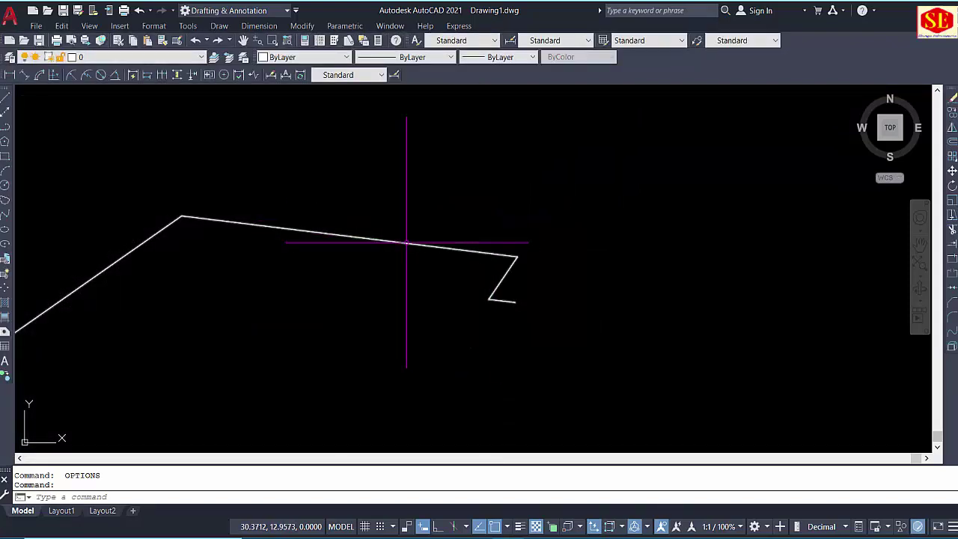
Set the crosshair colour back to white in Drawing Window Colors.
{"action": "key", "text": "Return"}
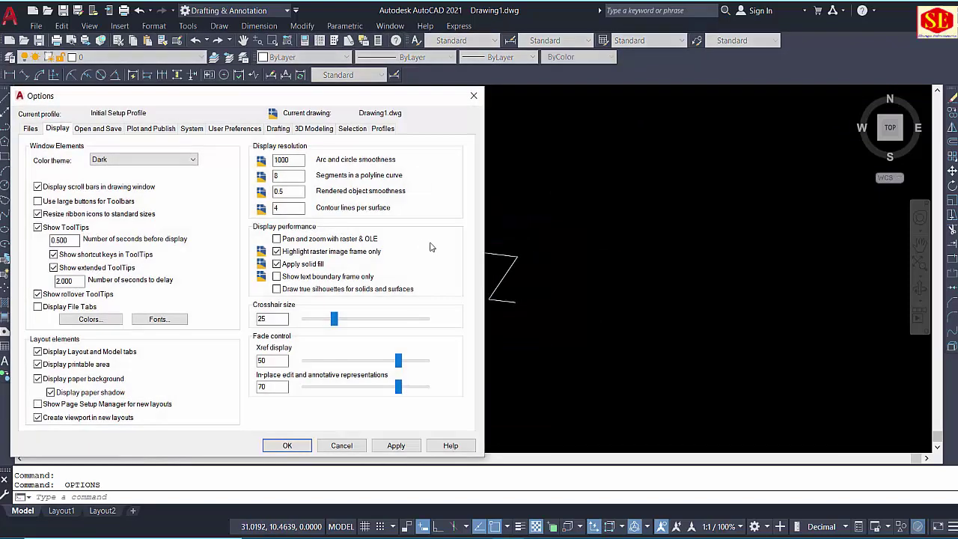
{"action": "left_click_drag", "start_coordinate": [335, 104], "coordinate": [501, 101]}
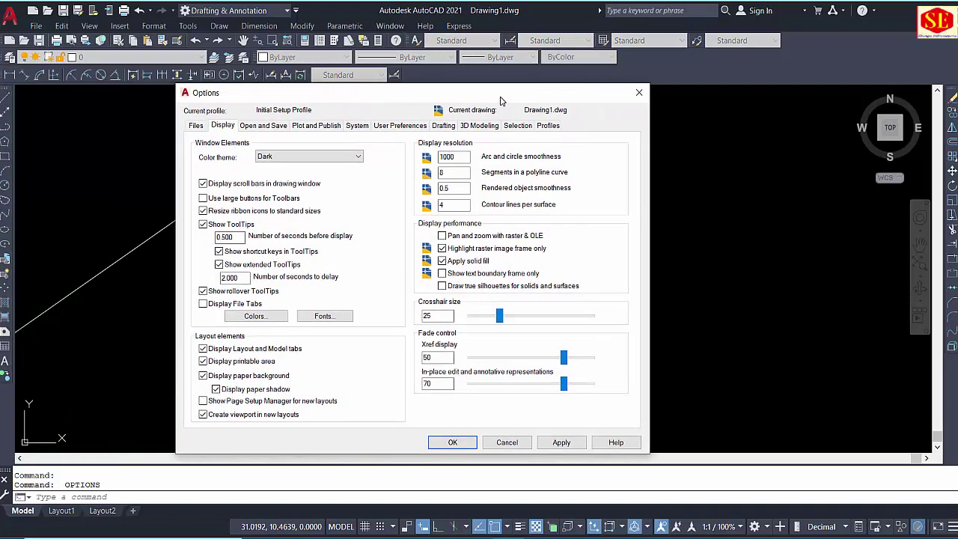
{"action": "left_click", "coordinate": [276, 315]}
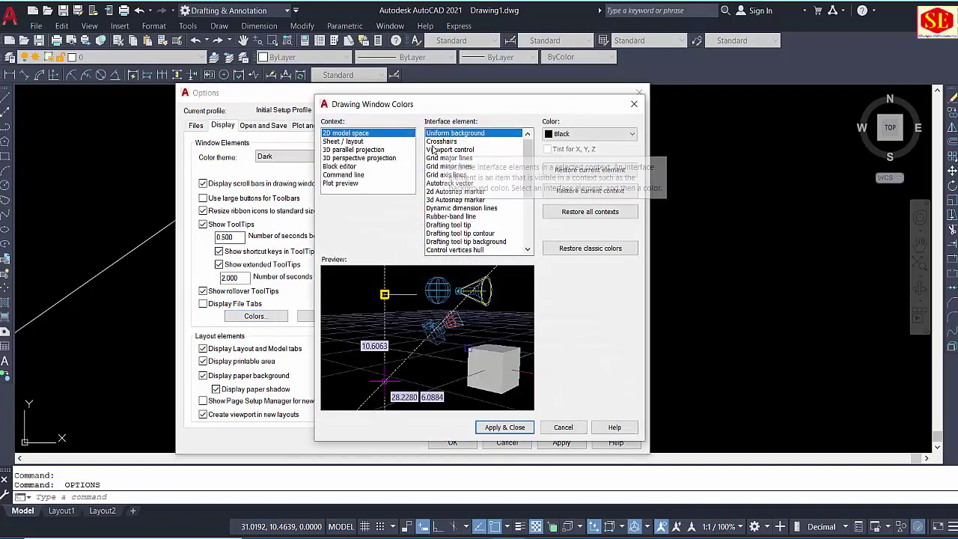
{"action": "left_click", "coordinate": [443, 142]}
{"action": "left_click", "coordinate": [564, 138]}
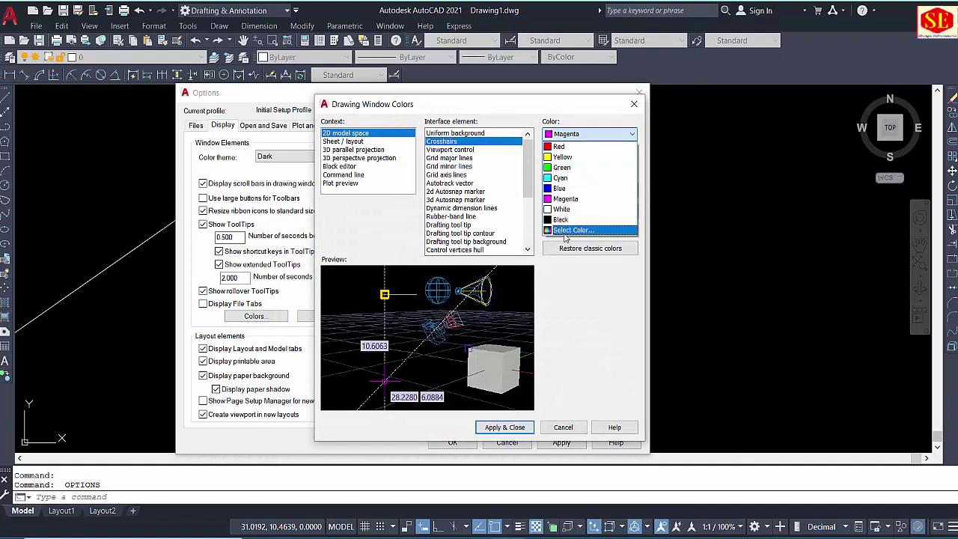
{"action": "left_click", "coordinate": [561, 210]}
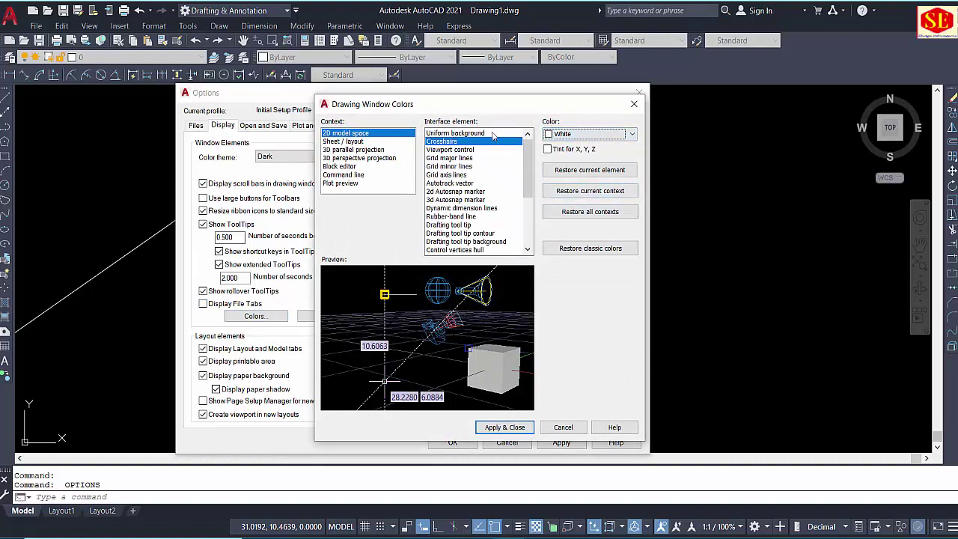
{"action": "left_click", "coordinate": [504, 427]}
Return the crosshair size to 5, apply it, and close Options.
{"action": "left_click", "coordinate": [438, 316]}
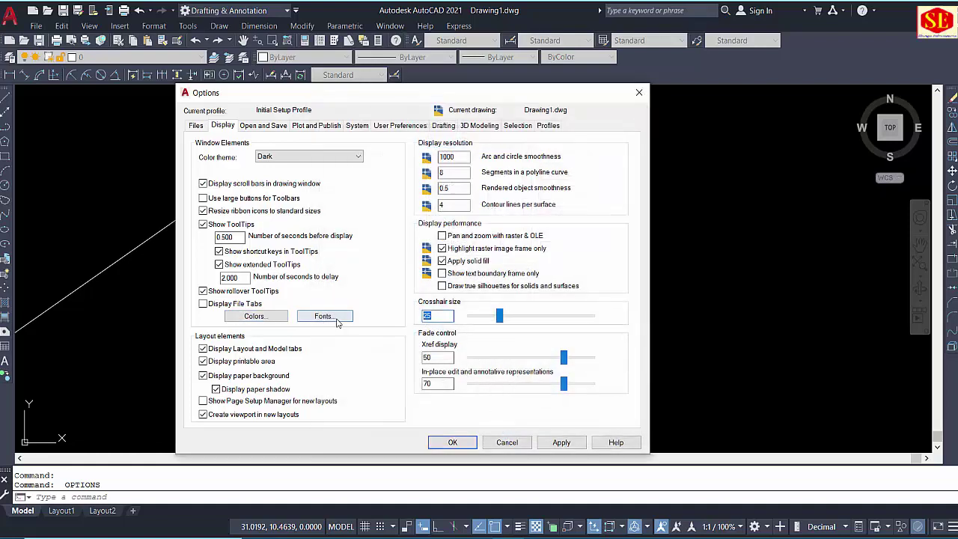
{"action": "type", "text": "5"}
{"action": "left_click", "coordinate": [562, 442]}
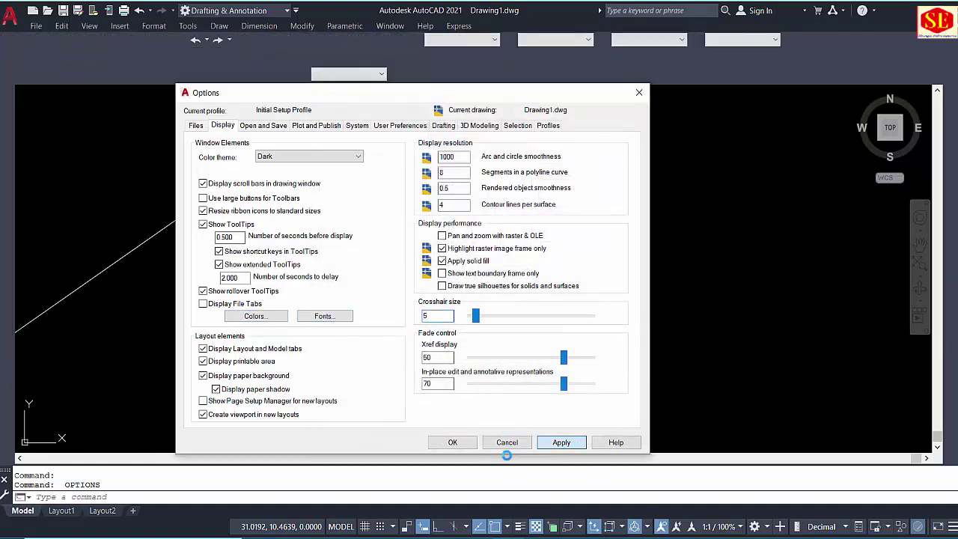
{"action": "left_click", "coordinate": [452, 442]}
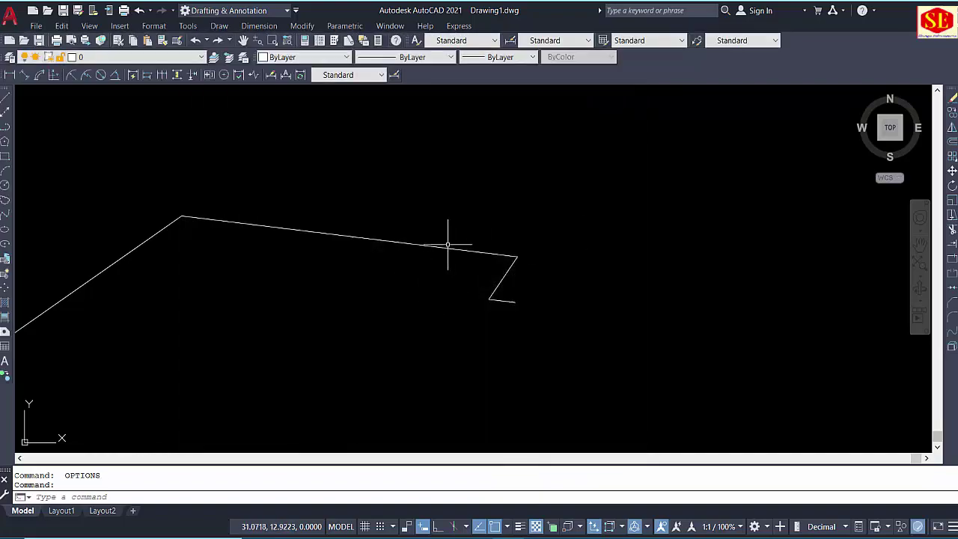
Set the default Save as format to AutoCAD 2000/LT2000 Drawing (*.dwg) on Open and Save.
{"action": "key", "text": "Return"}
{"action": "left_click", "coordinate": [177, 90]}
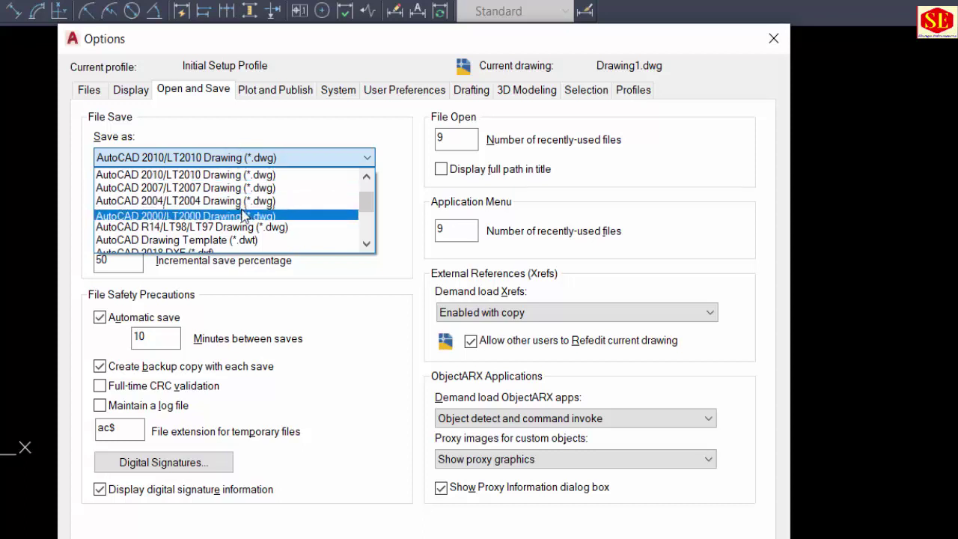
{"action": "scroll", "coordinate": [179, 198], "scroll_direction": "up", "scroll_amount": 1}
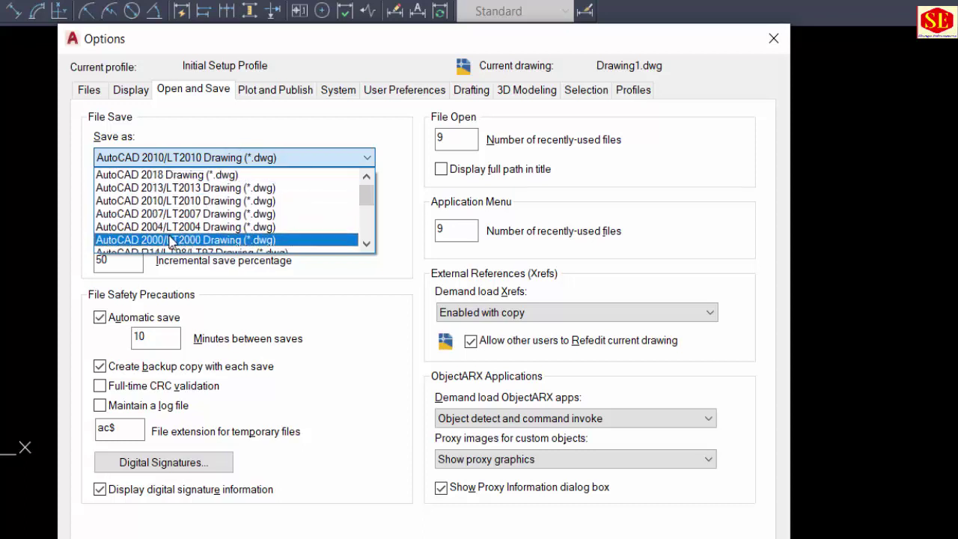
{"action": "left_click", "coordinate": [209, 240]}
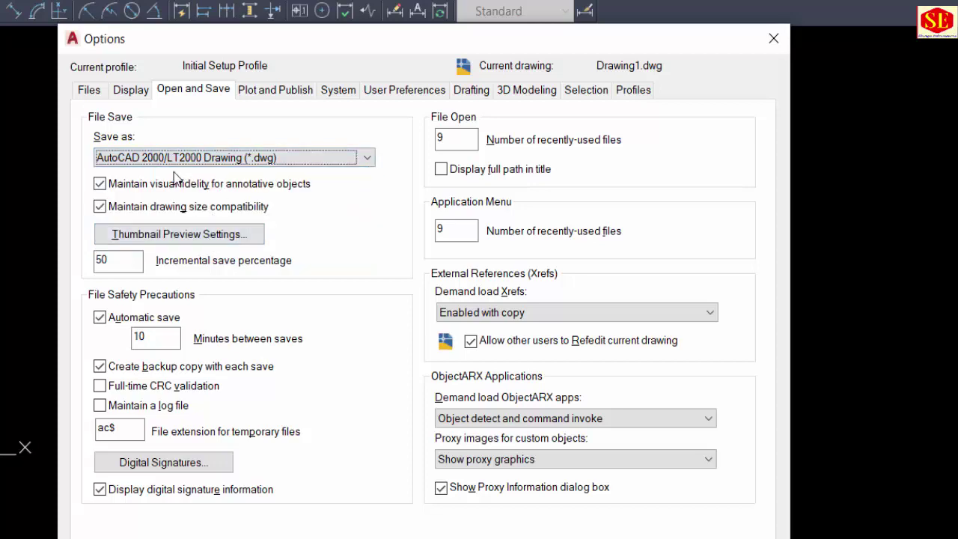
{"action": "key", "text": "Tab"}
{"action": "key", "text": "Tab"}
{"action": "key", "text": "Tab"}
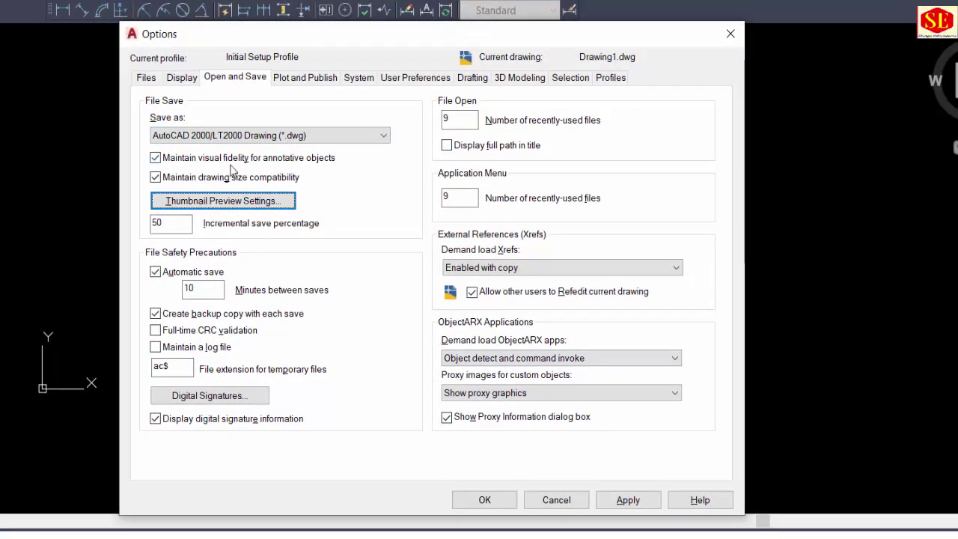
On the Drafting tab, enlarge the AutoSnap marker size and make the aperture slightly smaller.
{"action": "left_click", "coordinate": [295, 79]}
{"action": "left_click", "coordinate": [351, 79]}
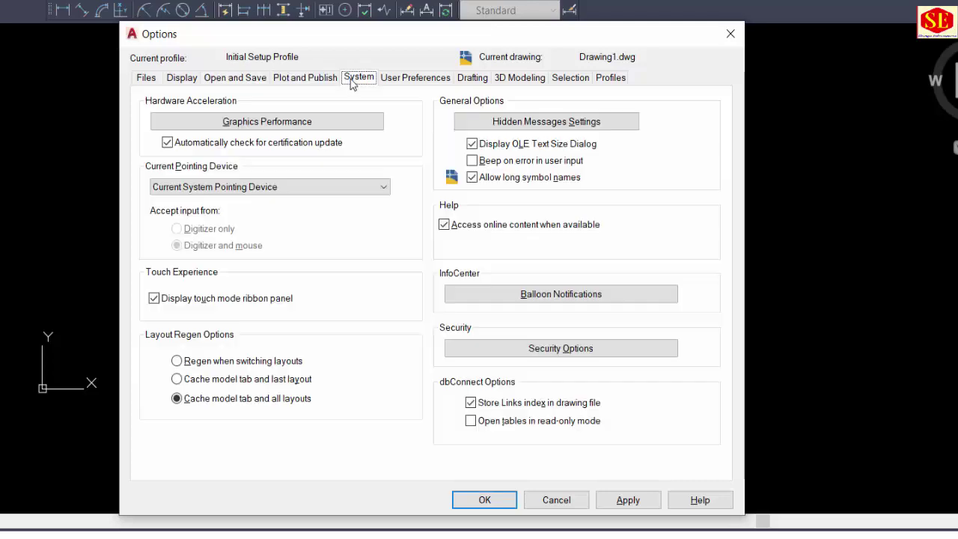
{"action": "left_click", "coordinate": [395, 79]}
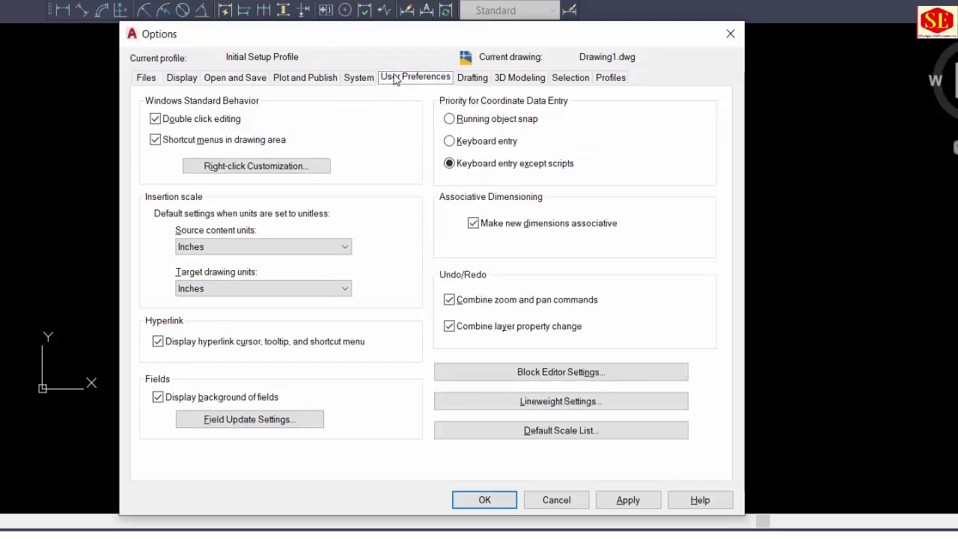
{"action": "left_click", "coordinate": [470, 78]}
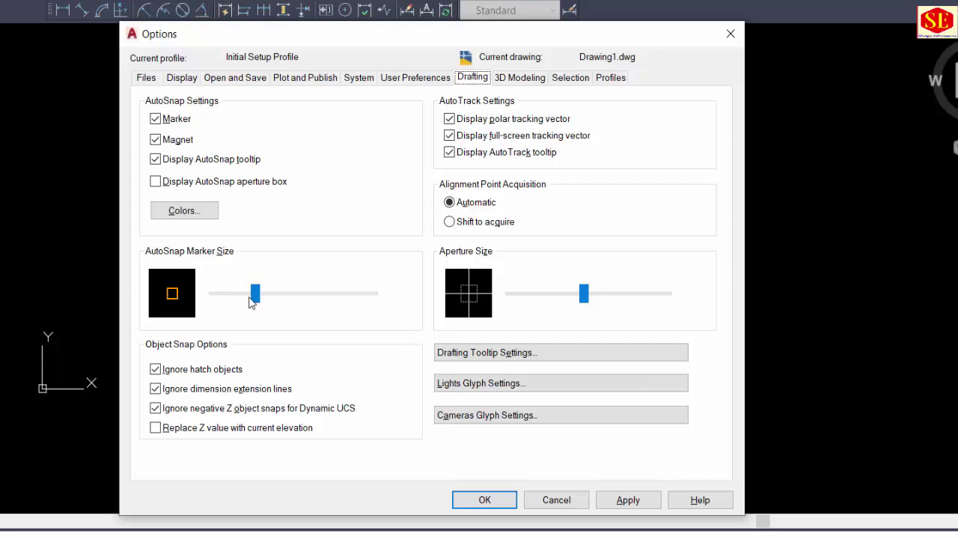
{"action": "mouse_move", "coordinate": [255, 295]}
{"action": "left_mouse_down"}
{"action": "mouse_move", "coordinate": [320, 312]}
{"action": "mouse_move", "coordinate": [271, 312]}
{"action": "mouse_move", "coordinate": [263, 292]}
{"action": "left_mouse_up"}
{"action": "left_click_drag", "start_coordinate": [583, 293], "coordinate": [554, 310]}
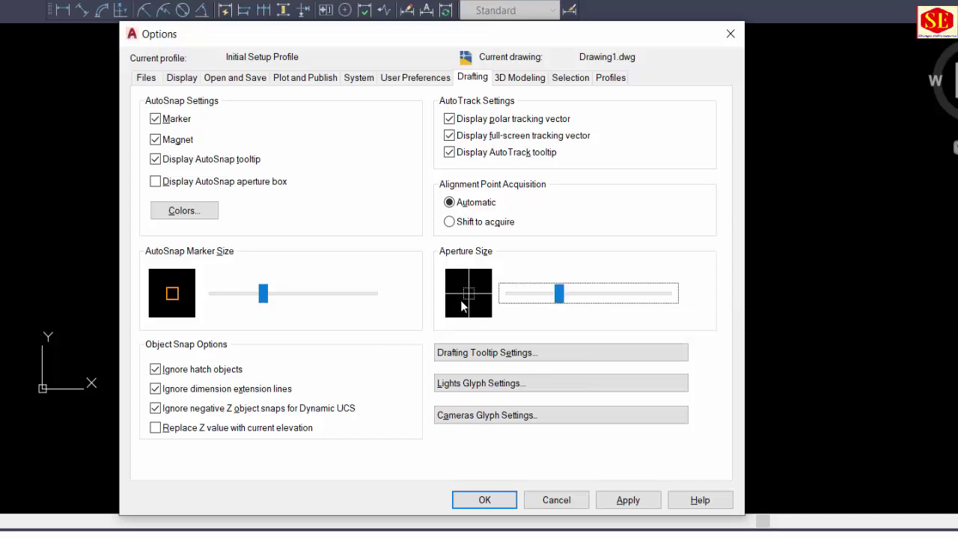
{"action": "left_click_drag", "start_coordinate": [560, 294], "coordinate": [567, 297]}
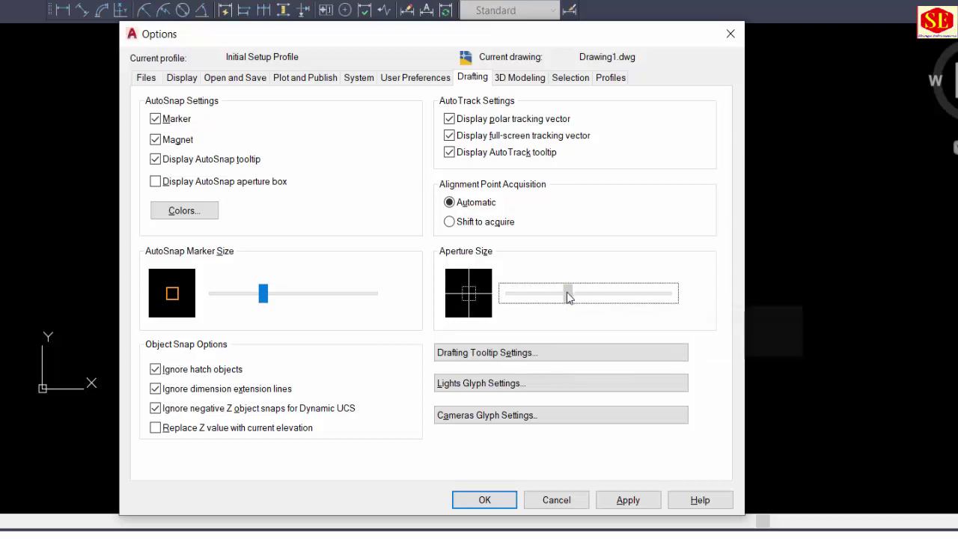
{"action": "left_click", "coordinate": [184, 212]}
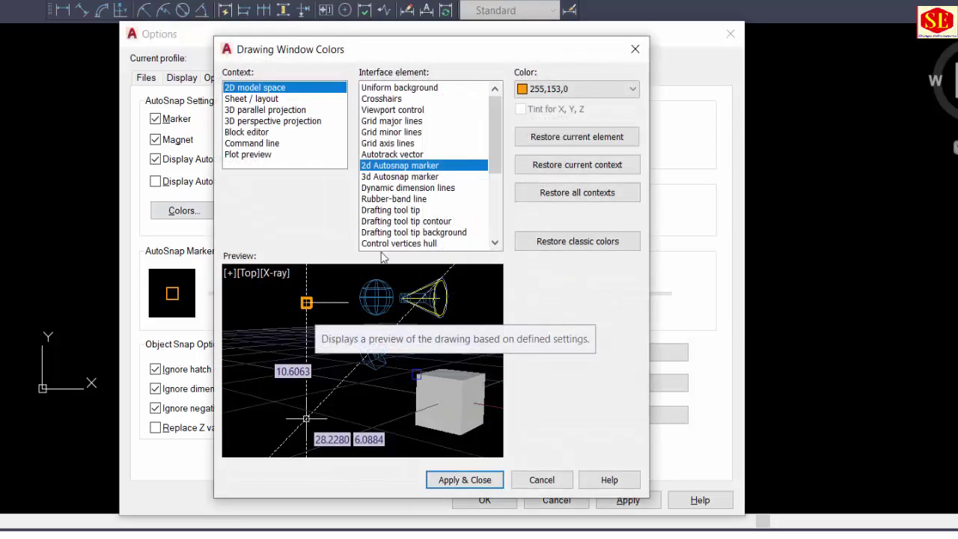
Set the 2D AutoSnap marker colour to Magenta and apply the options.
{"action": "left_click", "coordinate": [554, 89]}
{"action": "left_click", "coordinate": [557, 207]}
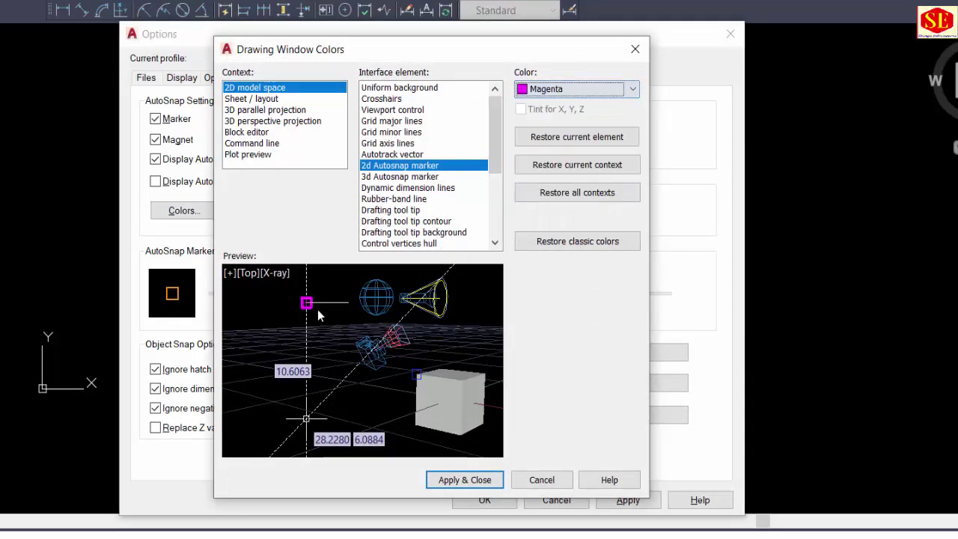
{"action": "left_click", "coordinate": [464, 479]}
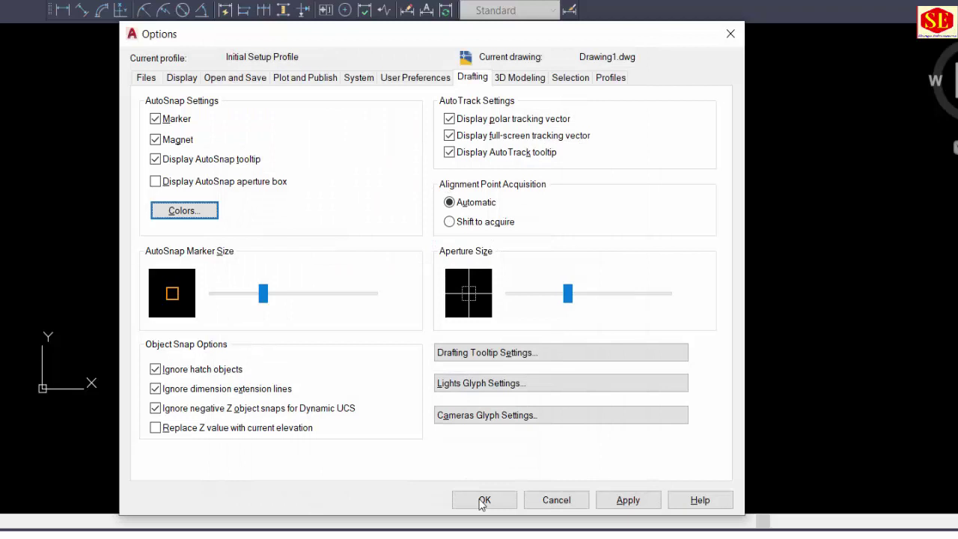
{"action": "left_click", "coordinate": [610, 508]}
{"action": "left_click", "coordinate": [485, 499]}
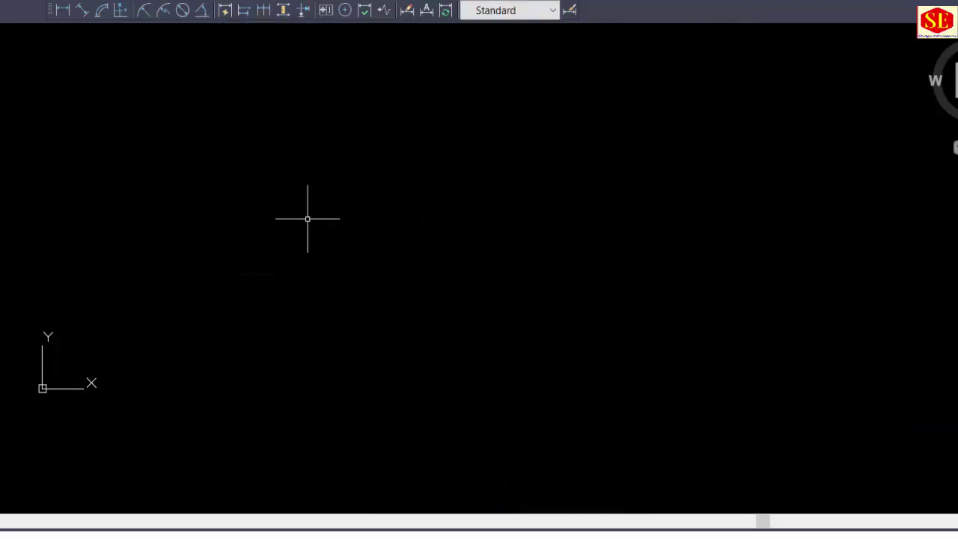
Draw a six-point line with the L command across the drawing.
{"action": "type", "text": "l"}
{"action": "key", "text": "Return"}
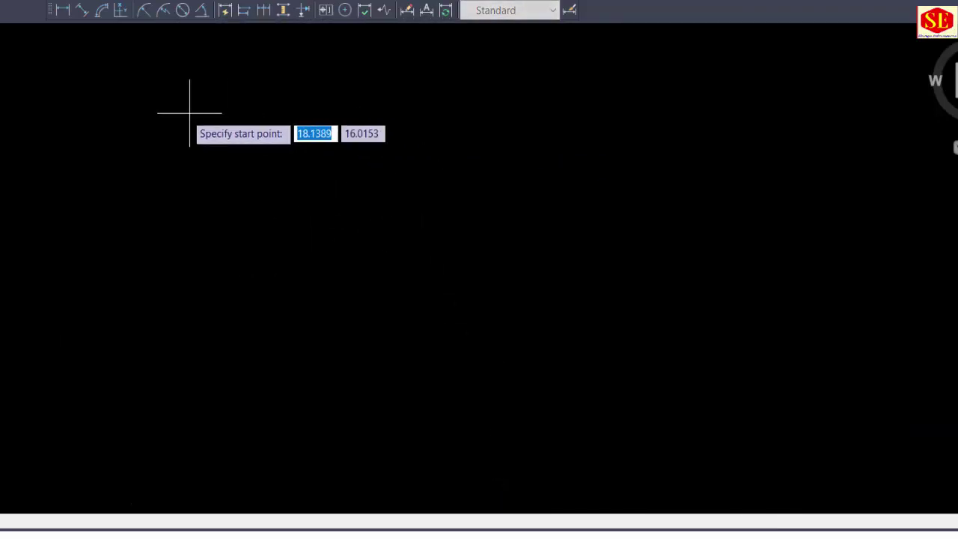
{"action": "left_click", "coordinate": [186, 114]}
{"action": "left_click", "coordinate": [378, 267]}
{"action": "left_click", "coordinate": [473, 201]}
{"action": "scroll", "coordinate": [661, 199], "scroll_direction": "up", "scroll_amount": 3}
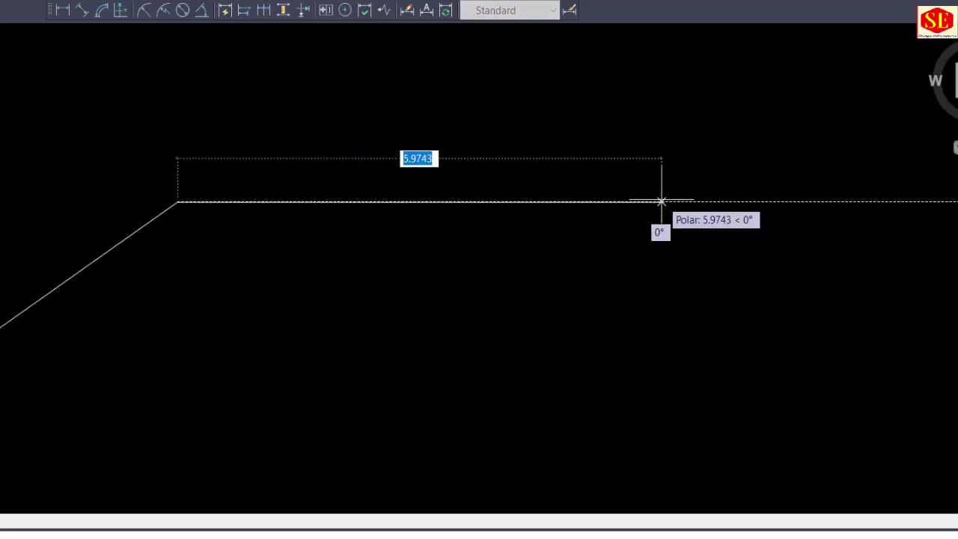
{"action": "left_click", "coordinate": [642, 261]}
{"action": "scroll", "coordinate": [659, 262], "scroll_direction": "up", "scroll_amount": 1}
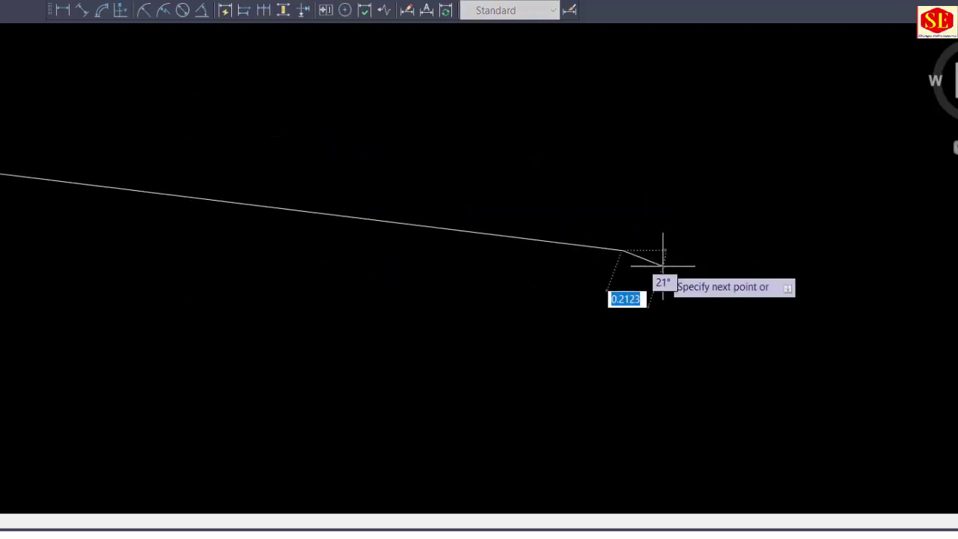
{"action": "left_click", "coordinate": [520, 404]}
{"action": "left_click", "coordinate": [612, 414]}
{"action": "key", "text": "Return"}
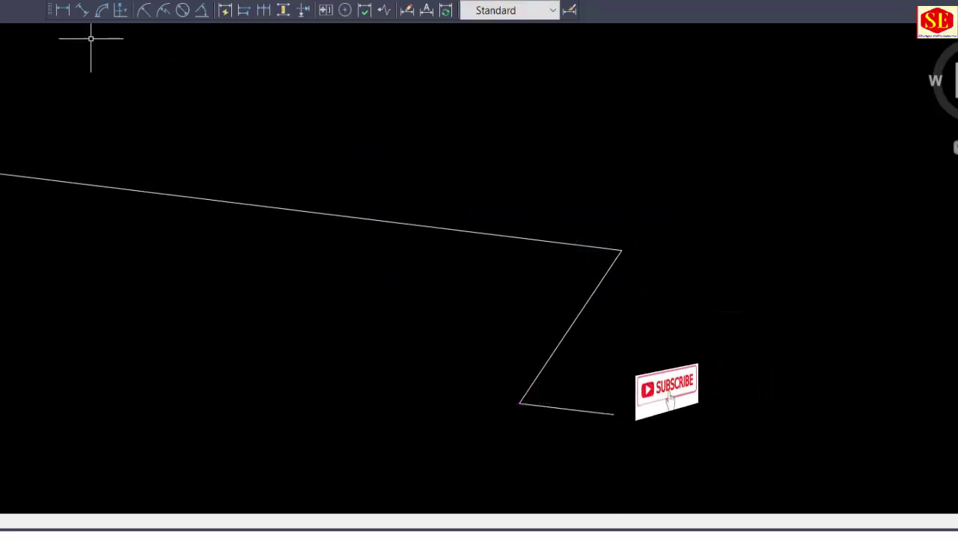
Test the snap markers with a linear dimension between the right and lower corners, then cancel.
{"action": "left_click", "coordinate": [63, 10]}
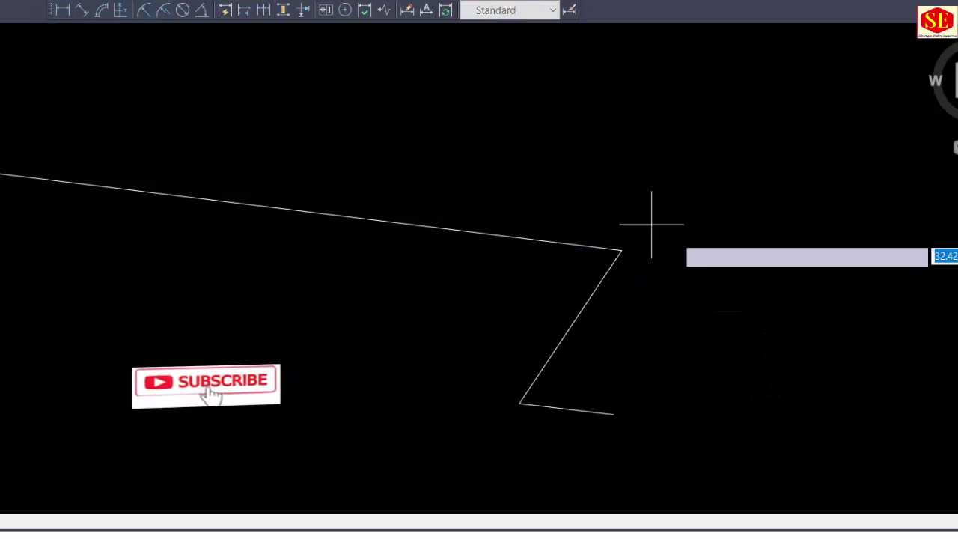
{"action": "left_click", "coordinate": [622, 251]}
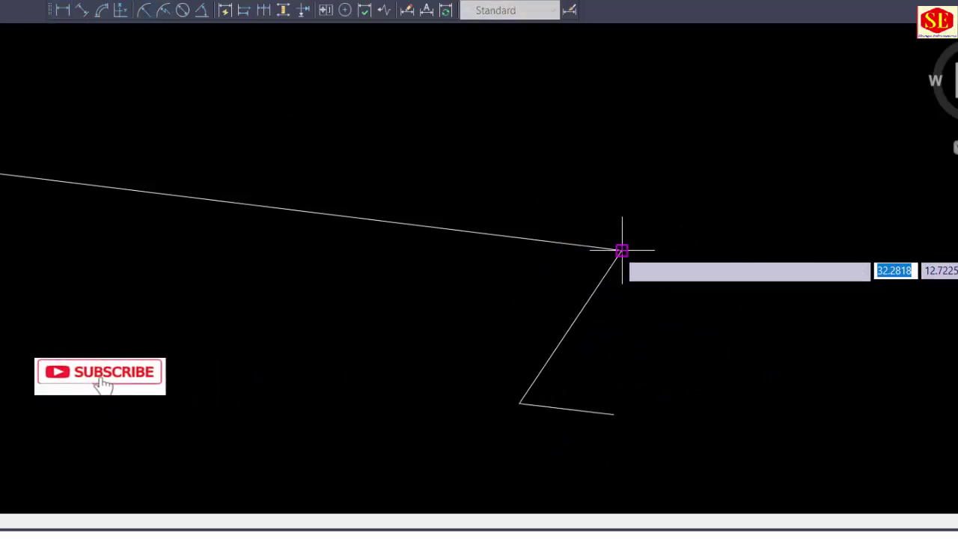
{"action": "left_click", "coordinate": [520, 403]}
{"action": "key", "text": "Escape"}
{"action": "key", "text": "Return"}
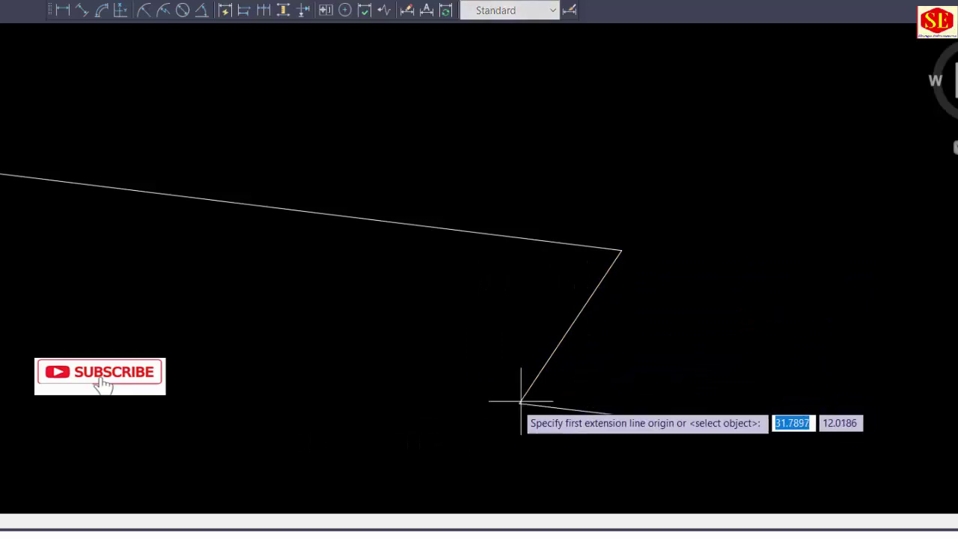
{"action": "key", "text": "Escape"}
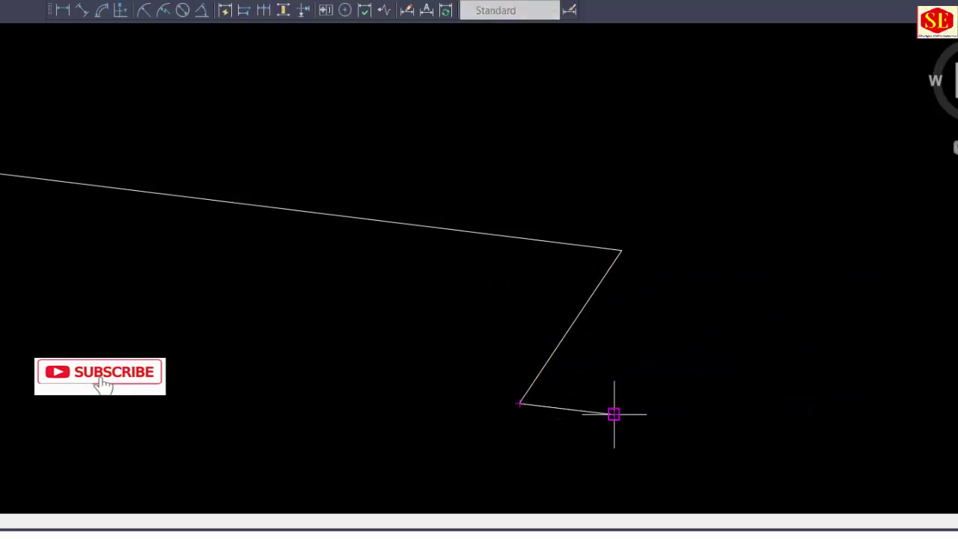
{"action": "scroll", "coordinate": [431, 289], "scroll_direction": "down", "scroll_amount": 4}
{"action": "scroll", "coordinate": [374, 246], "scroll_direction": "down", "scroll_amount": 4}
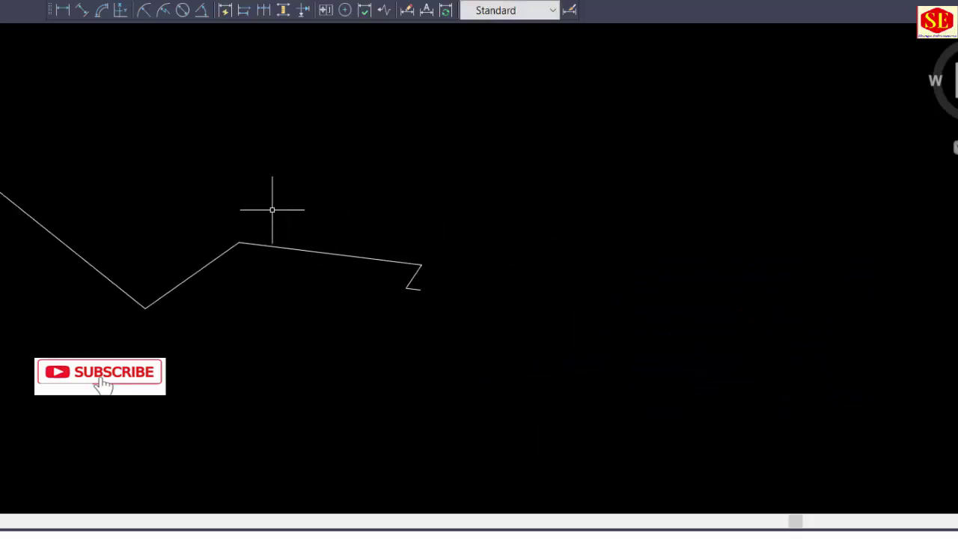
Enlarge the aperture size on the Drafting tab.
{"action": "type", "text": "d"}
{"action": "key", "text": "Return"}
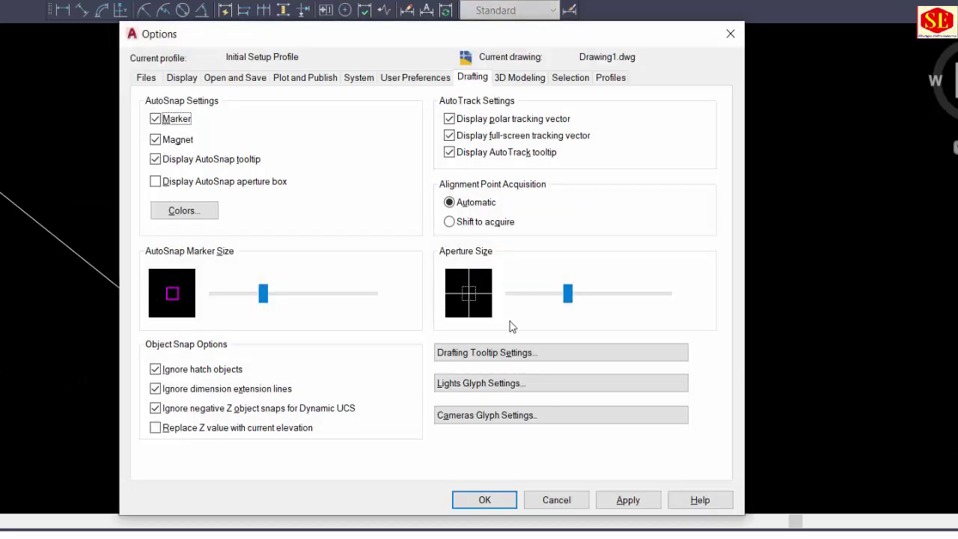
{"action": "left_click_drag", "start_coordinate": [568, 294], "coordinate": [583, 294]}
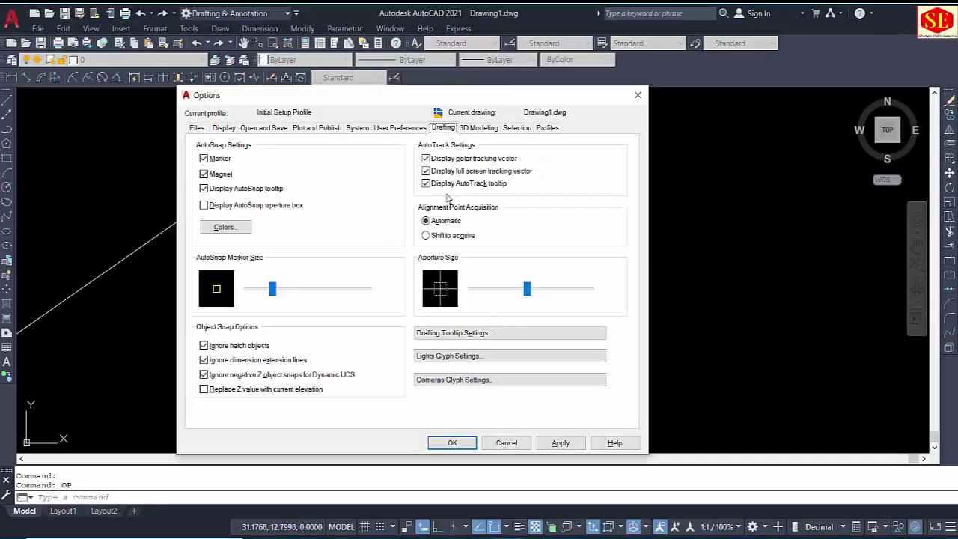
Enlarge the pickbox and grip sizes on the Selection tab and close Options.
{"action": "left_click", "coordinate": [518, 128]}
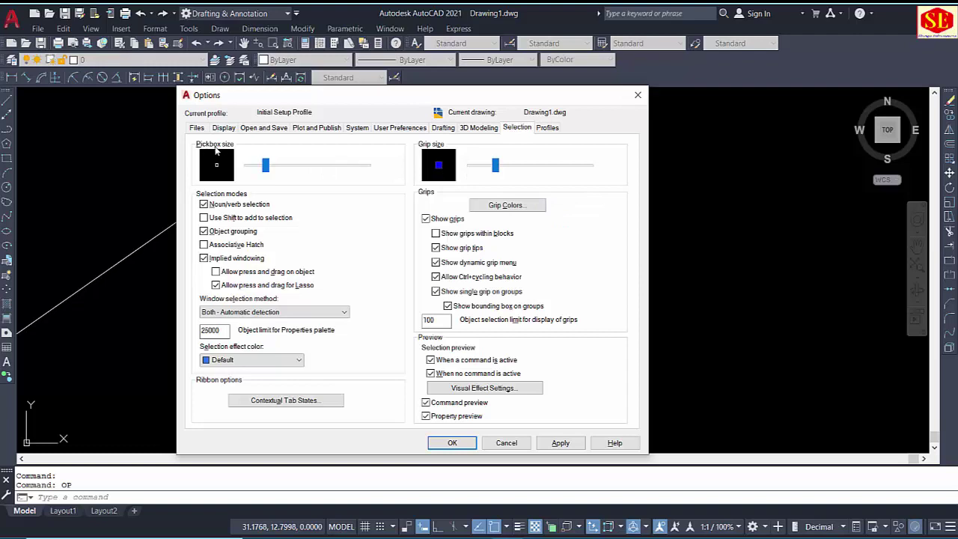
{"action": "left_click_drag", "start_coordinate": [264, 165], "coordinate": [295, 166]}
{"action": "left_click_drag", "start_coordinate": [496, 166], "coordinate": [527, 166]}
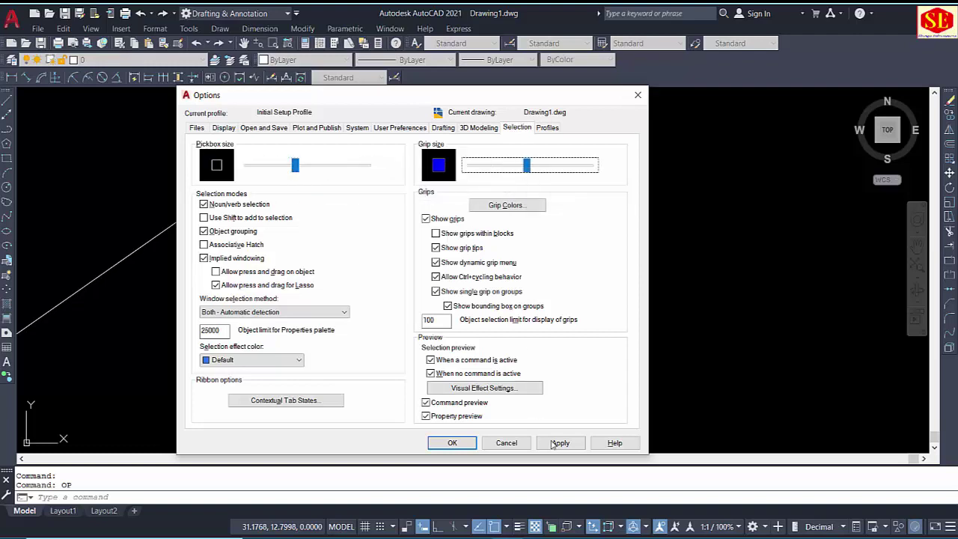
{"action": "left_click", "coordinate": [451, 443]}
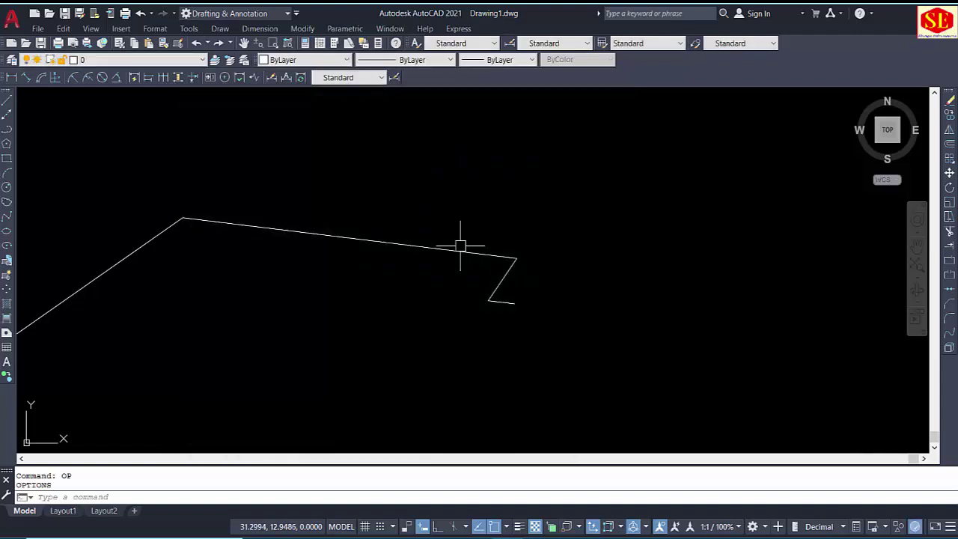
Set the unselected grip colour to Green in Grip Colors.
{"action": "left_click", "coordinate": [462, 253]}
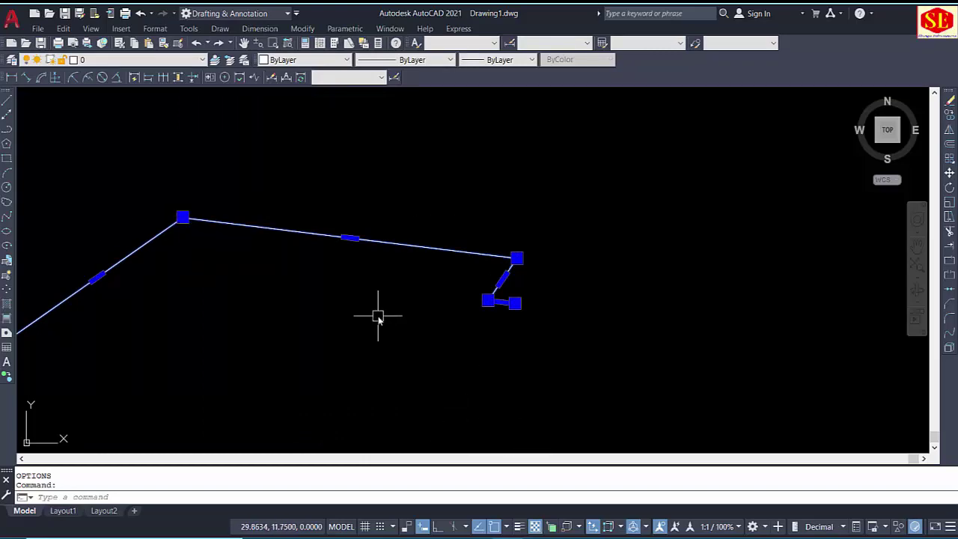
{"action": "type", "text": "op"}
{"action": "key", "text": "Return"}
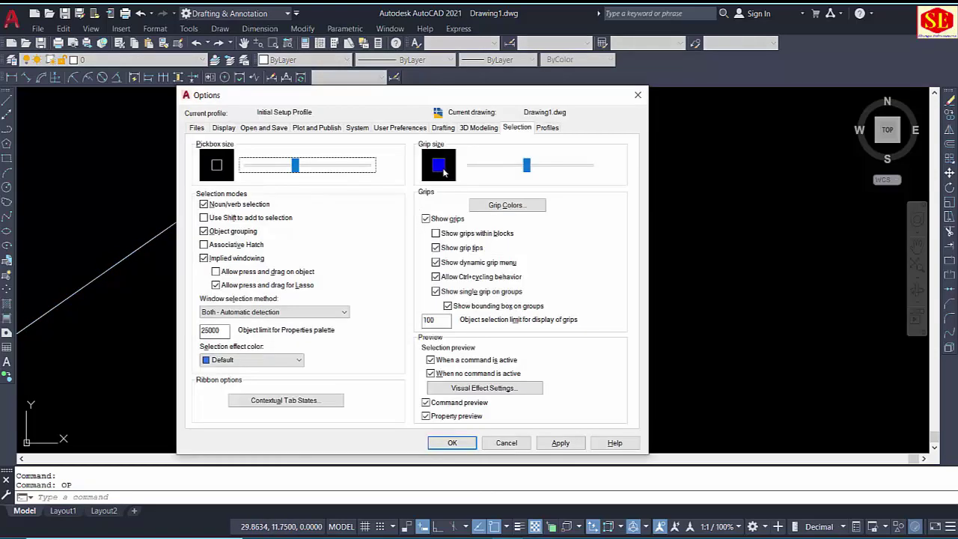
{"action": "left_click", "coordinate": [506, 205]}
{"action": "left_click", "coordinate": [356, 253]}
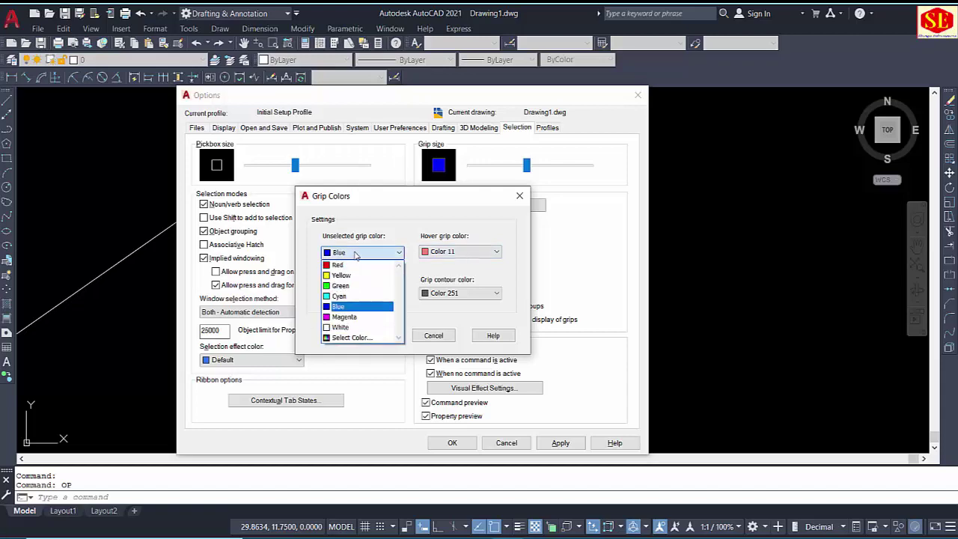
{"action": "left_click", "coordinate": [346, 287]}
{"action": "left_click", "coordinate": [374, 336]}
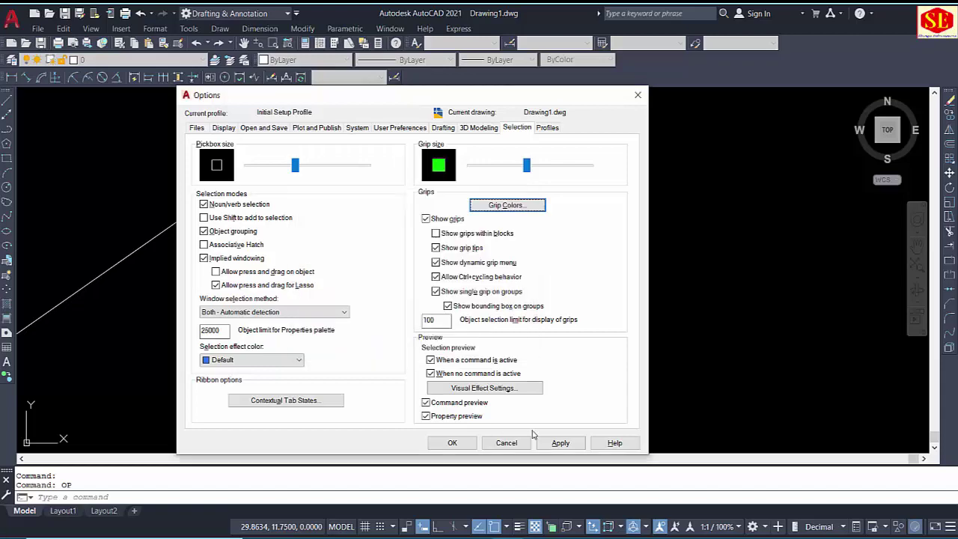
{"action": "left_click", "coordinate": [453, 443]}
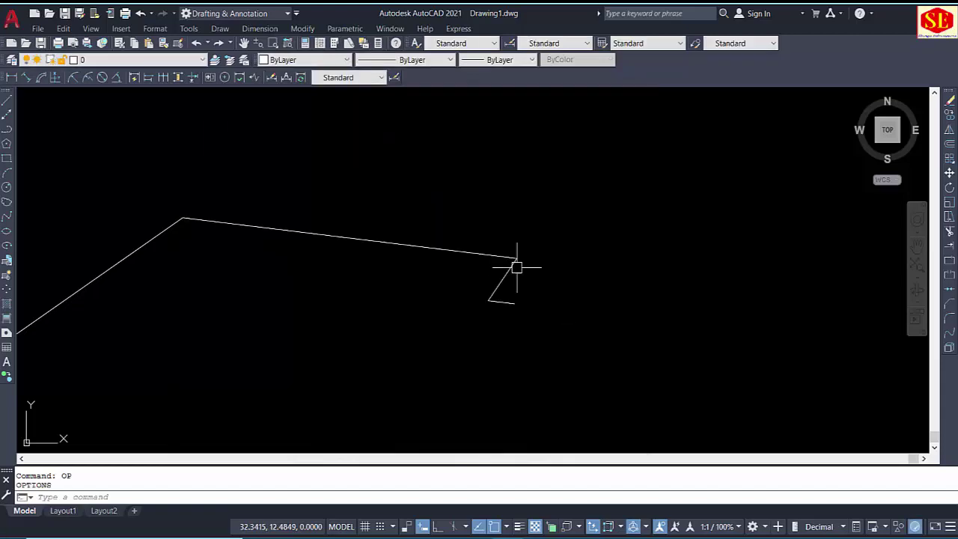
Select the polyline to preview its green grips, then reopen Options with OP.
{"action": "left_click", "coordinate": [461, 253]}
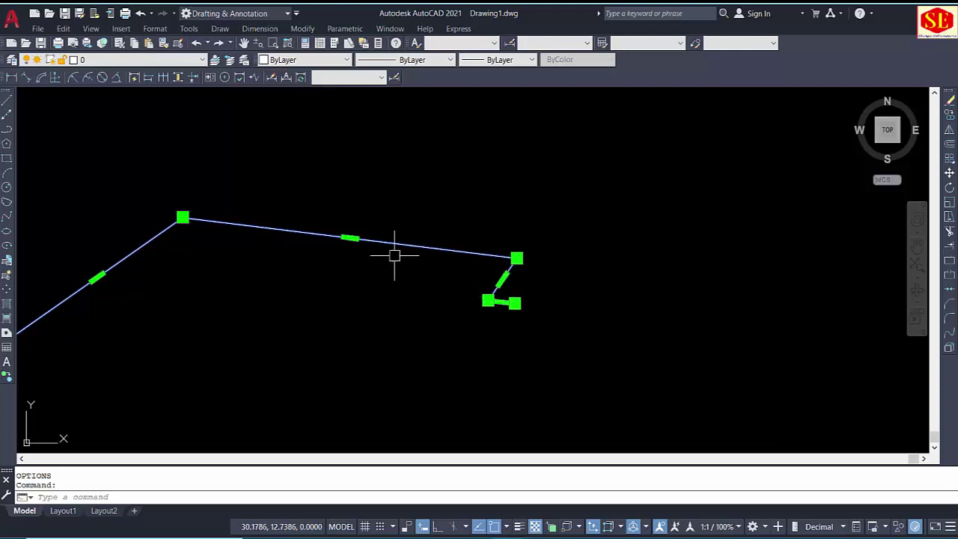
{"action": "scroll", "coordinate": [324, 230], "scroll_direction": "down", "scroll_amount": 1}
{"action": "scroll", "coordinate": [325, 230], "scroll_direction": "down", "scroll_amount": 2}
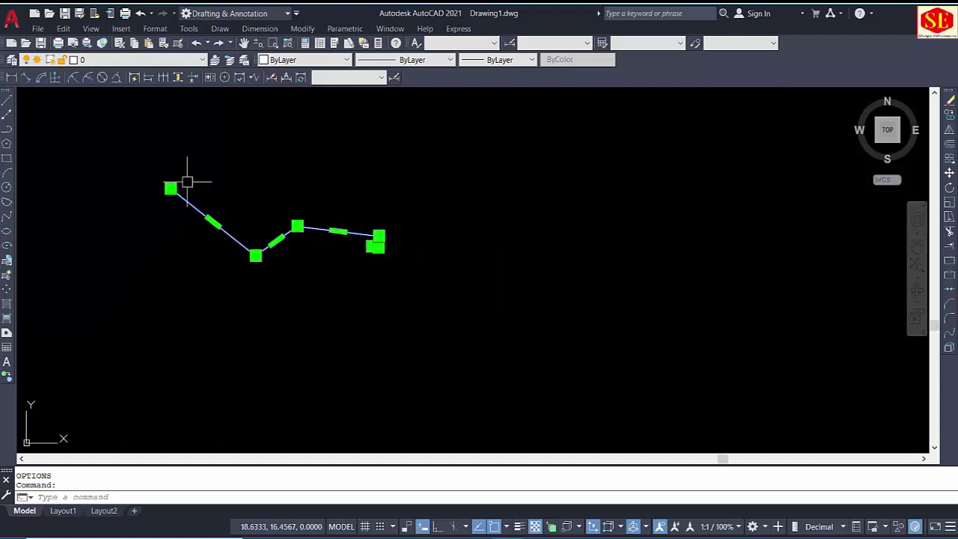
{"action": "type", "text": "op"}
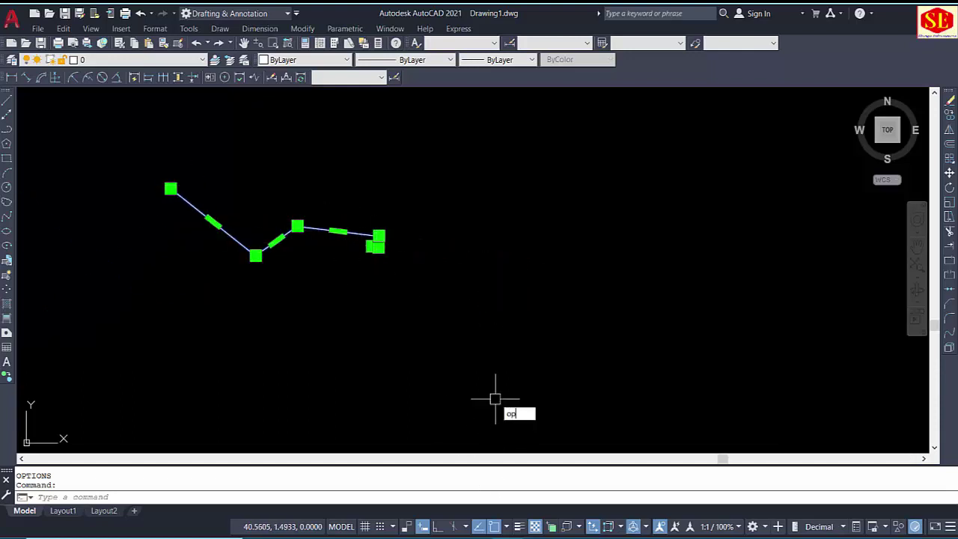
{"action": "key", "text": "Return"}
Make unselected grips Red and reduce the grip size.
{"action": "left_click", "coordinate": [499, 206]}
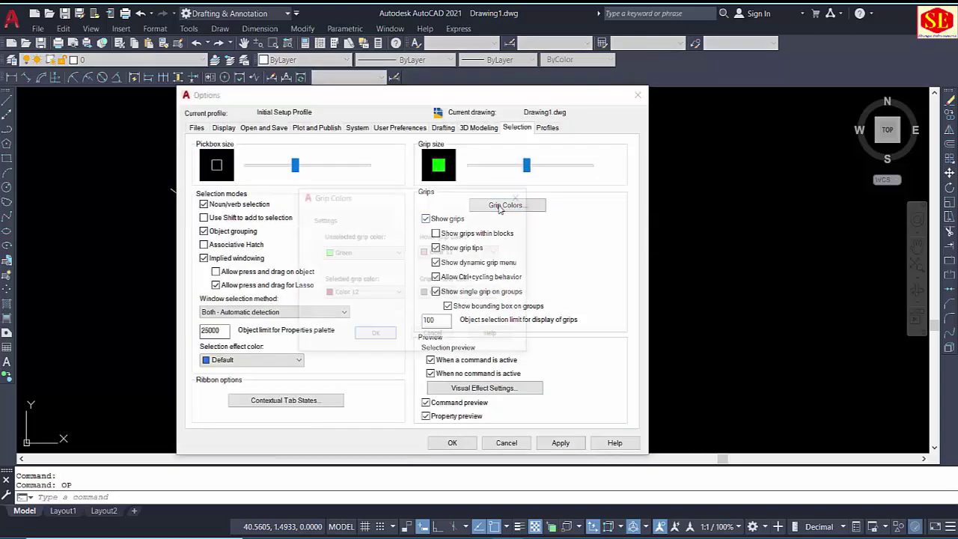
{"action": "left_click", "coordinate": [355, 252]}
{"action": "left_click", "coordinate": [351, 266]}
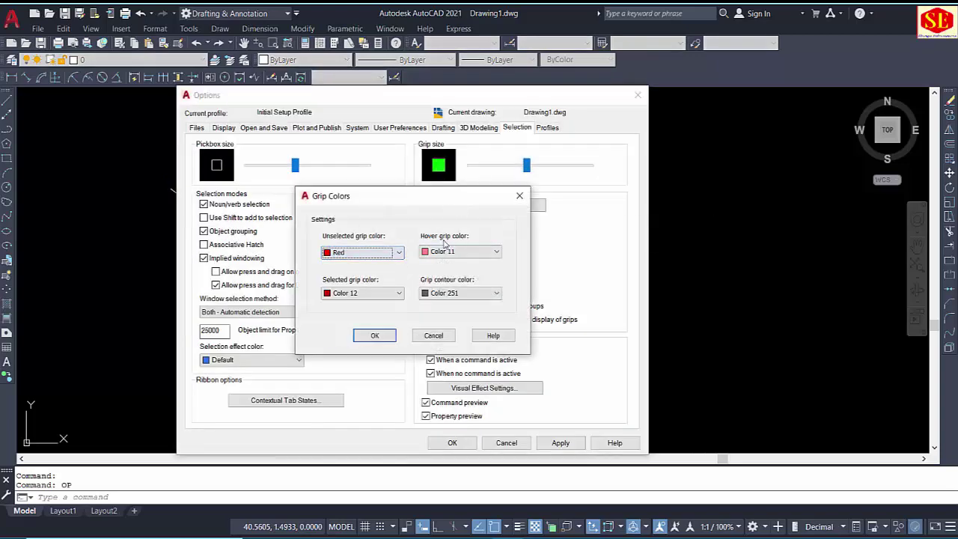
{"action": "left_click", "coordinate": [374, 336]}
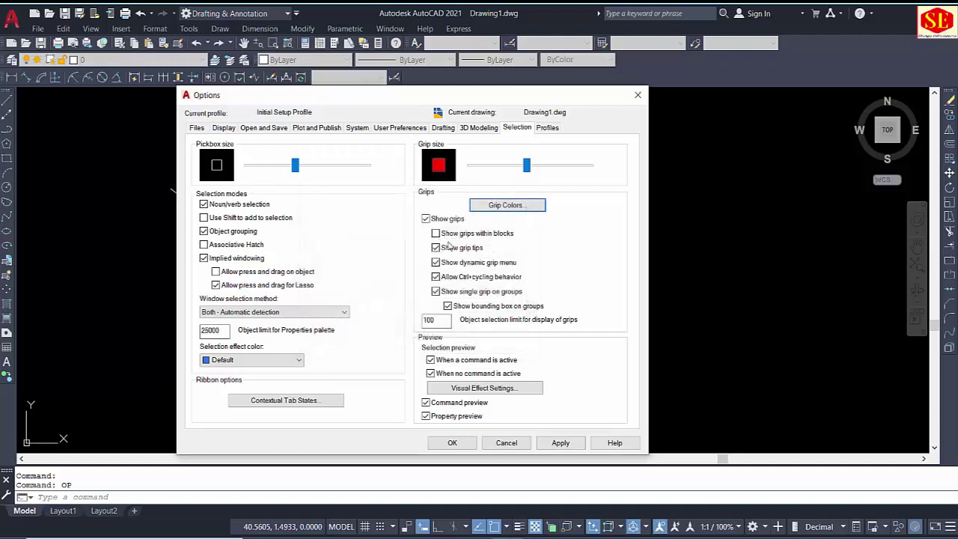
{"action": "left_click_drag", "start_coordinate": [526, 165], "coordinate": [488, 172]}
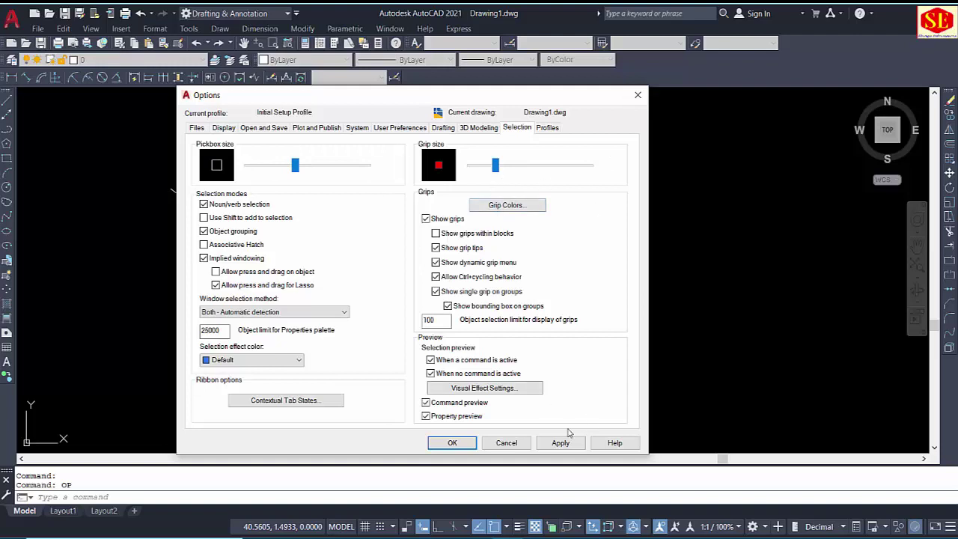
{"action": "left_click", "coordinate": [545, 443]}
{"action": "left_click", "coordinate": [458, 443]}
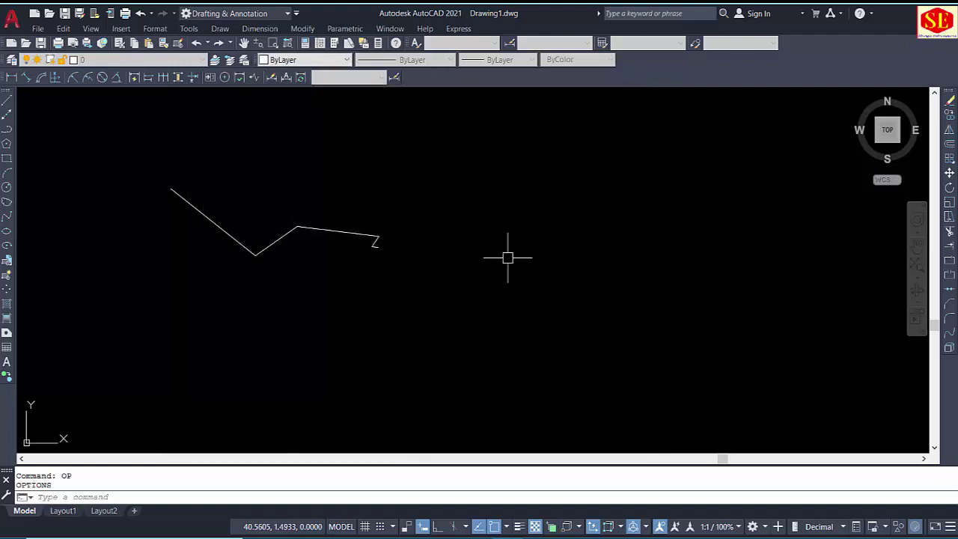
Select the polyline to check its small red grips.
{"action": "left_click", "coordinate": [350, 231]}
{"action": "scroll", "coordinate": [397, 242], "scroll_direction": "up", "scroll_amount": 5}
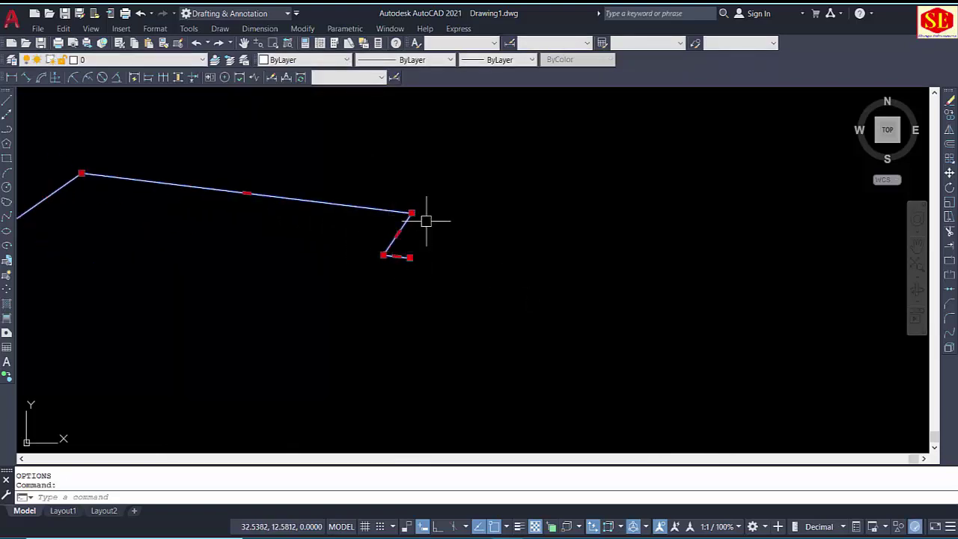
{"action": "scroll", "coordinate": [289, 239], "scroll_direction": "down", "scroll_amount": 3}
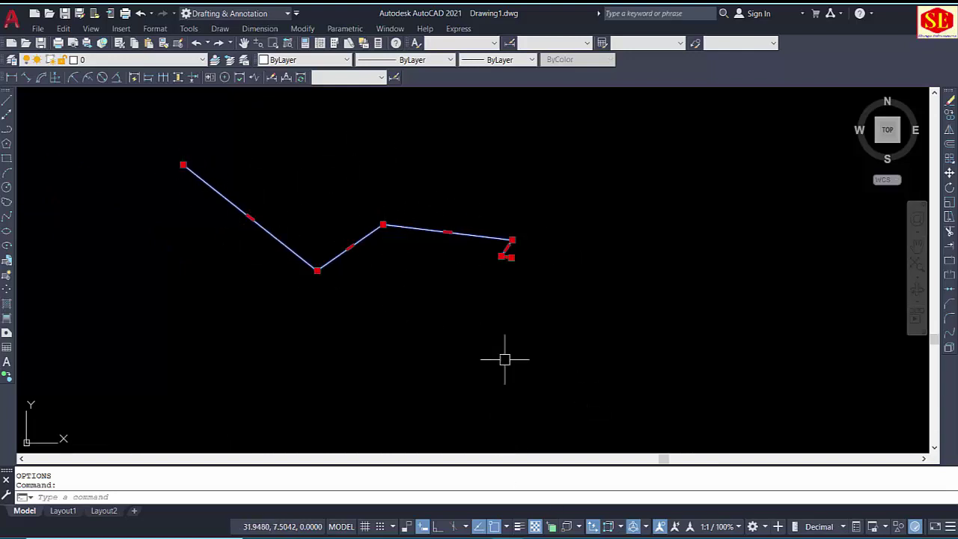
In Options (OP), set the unselected grip colour to Blue.
{"action": "type", "text": "op"}
{"action": "key", "text": "Return"}
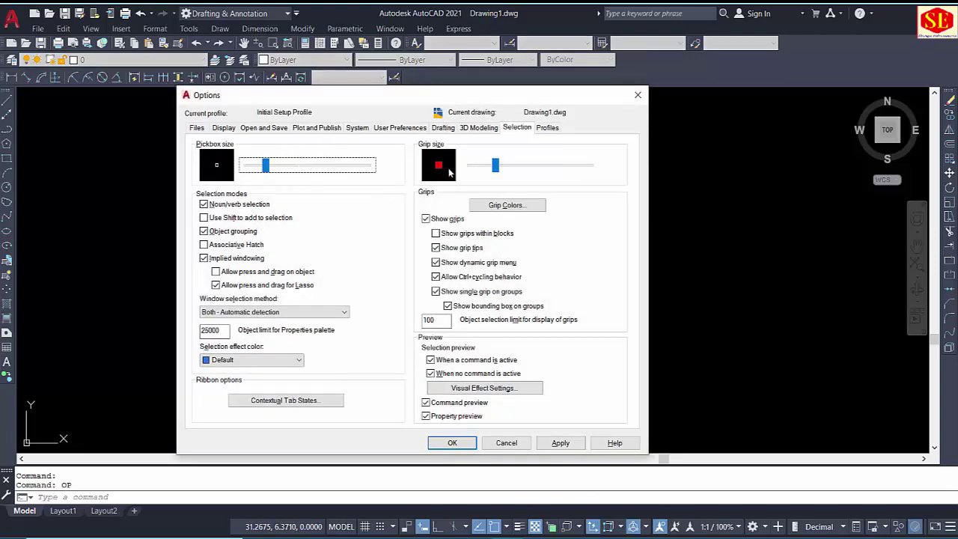
{"action": "left_click", "coordinate": [496, 205]}
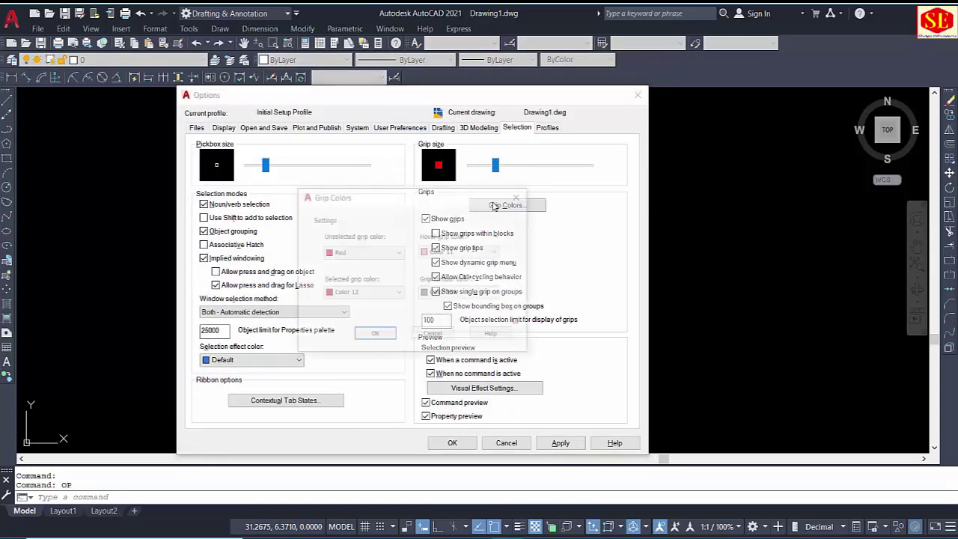
{"action": "left_click", "coordinate": [376, 252]}
{"action": "left_click", "coordinate": [338, 306]}
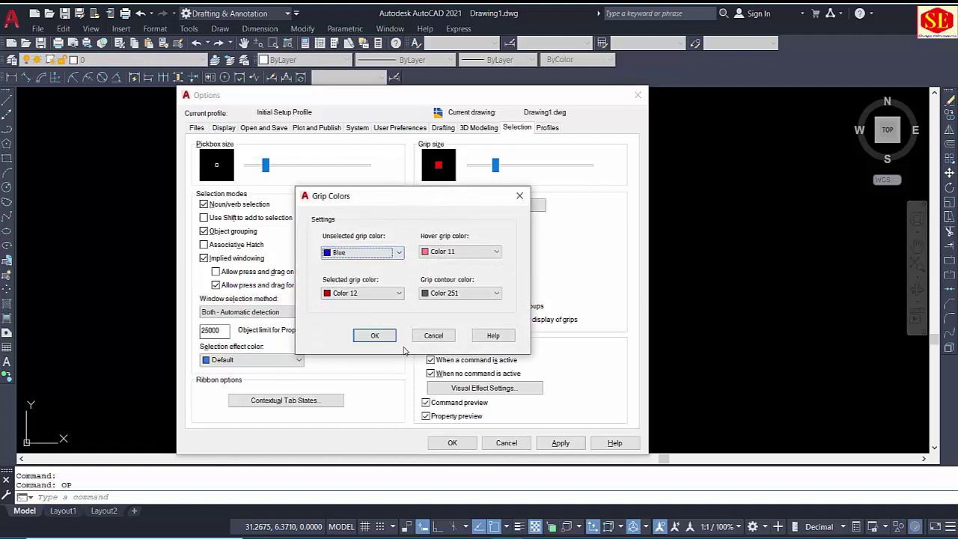
{"action": "left_click", "coordinate": [378, 335]}
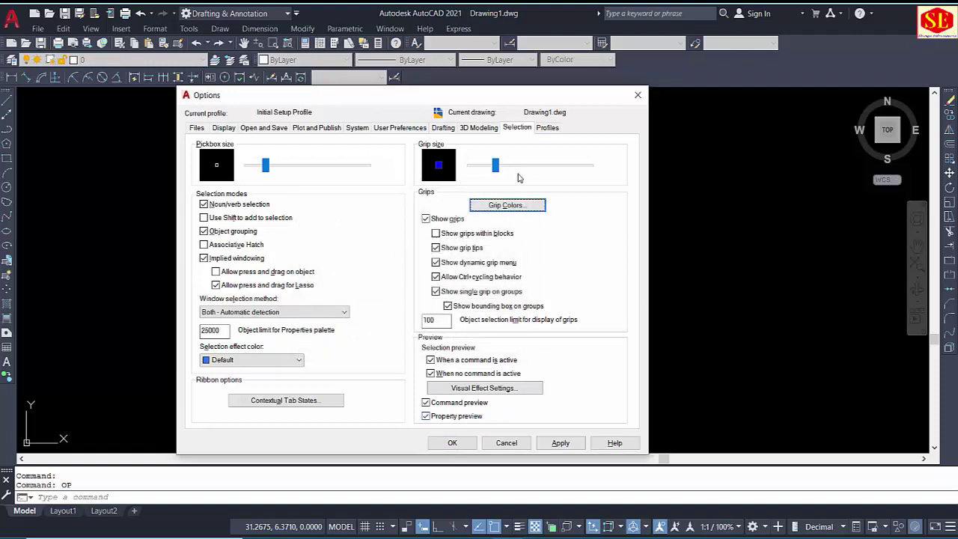
Review the Profiles, Files, Display, Open and Save, and Plot and Publish tabs.
{"action": "left_click", "coordinate": [548, 128]}
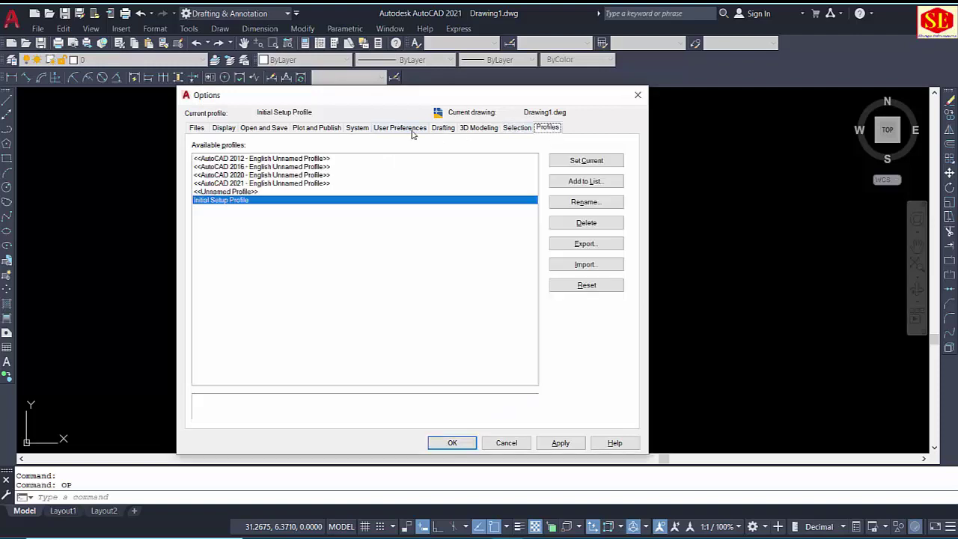
{"action": "left_click", "coordinate": [201, 128]}
{"action": "left_click", "coordinate": [223, 128]}
{"action": "left_click", "coordinate": [264, 128]}
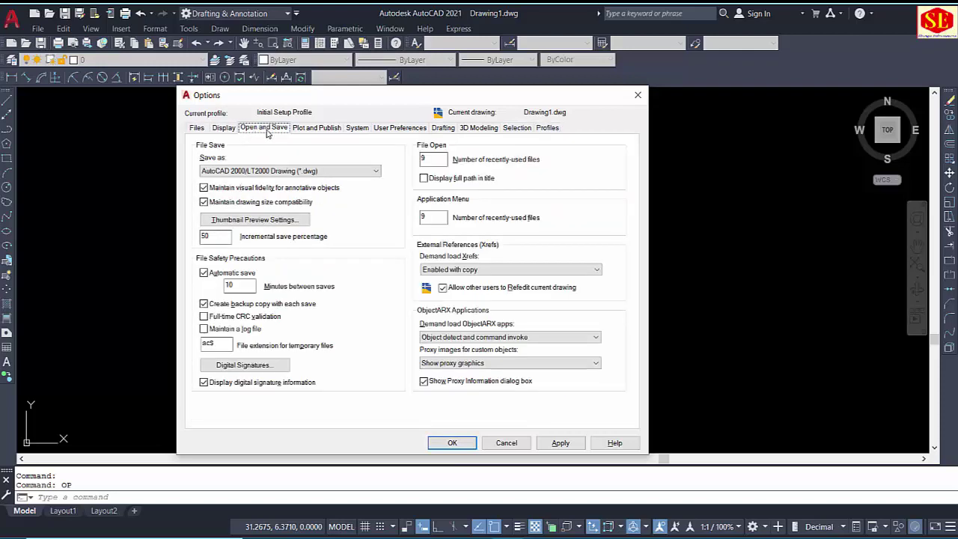
{"action": "left_click", "coordinate": [314, 128]}
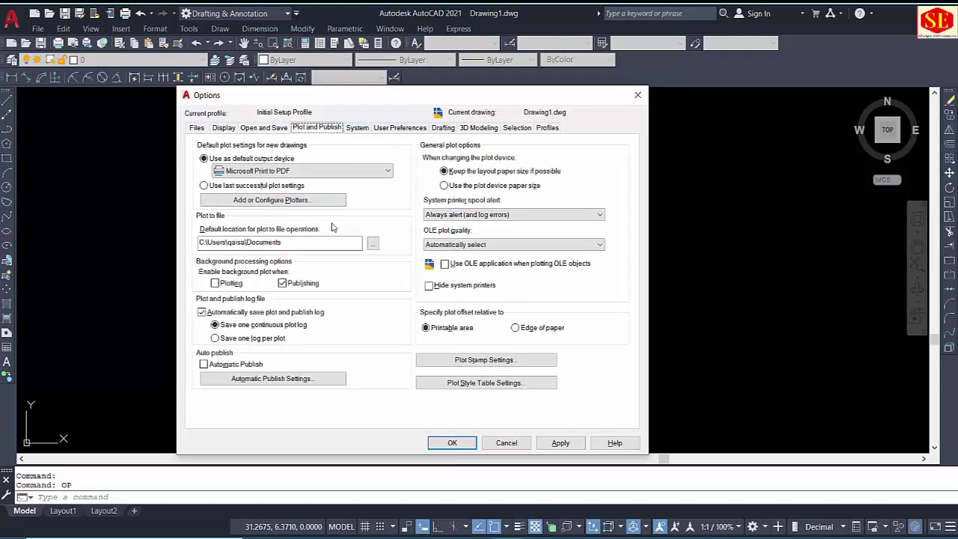
Apply and close Options, then check the blue grips on the polyline.
{"action": "left_click", "coordinate": [561, 442]}
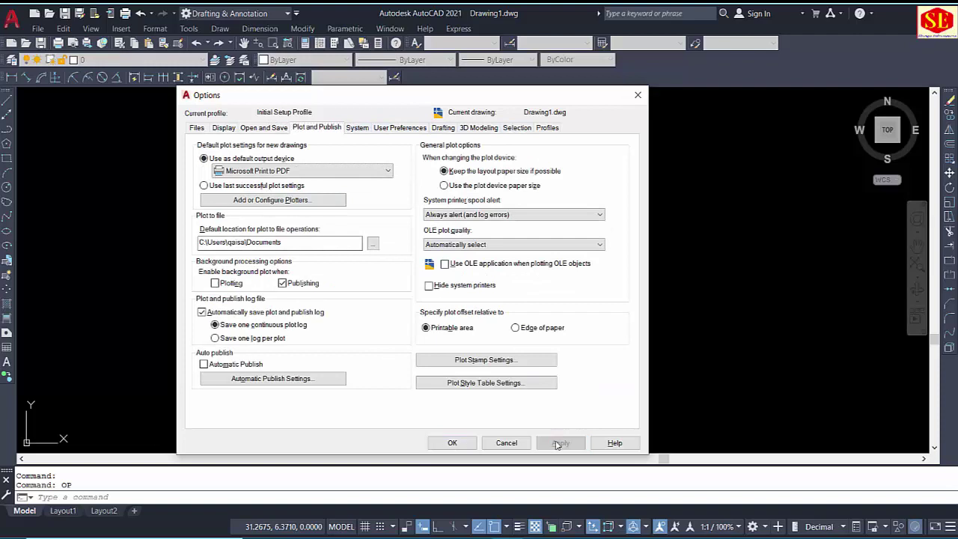
{"action": "left_click", "coordinate": [452, 442]}
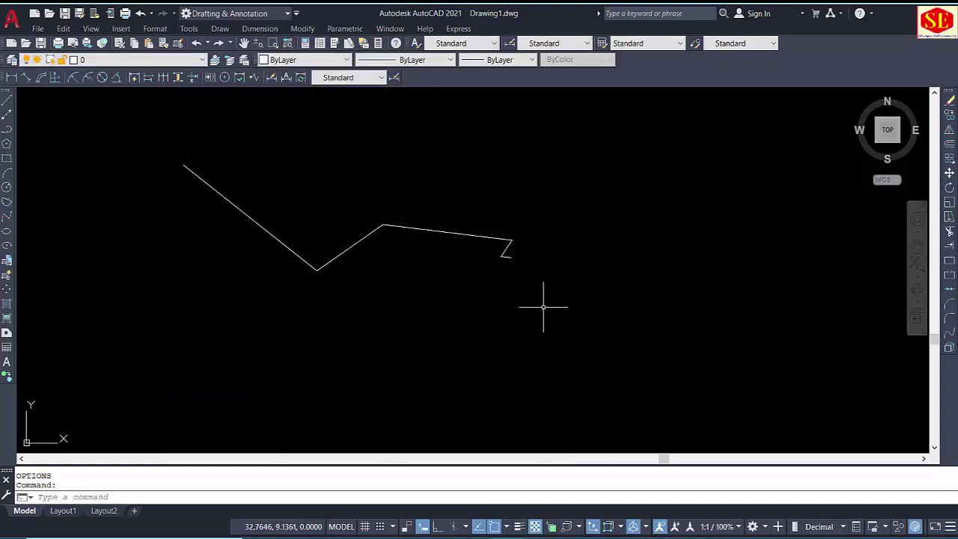
{"action": "left_click", "coordinate": [434, 229]}
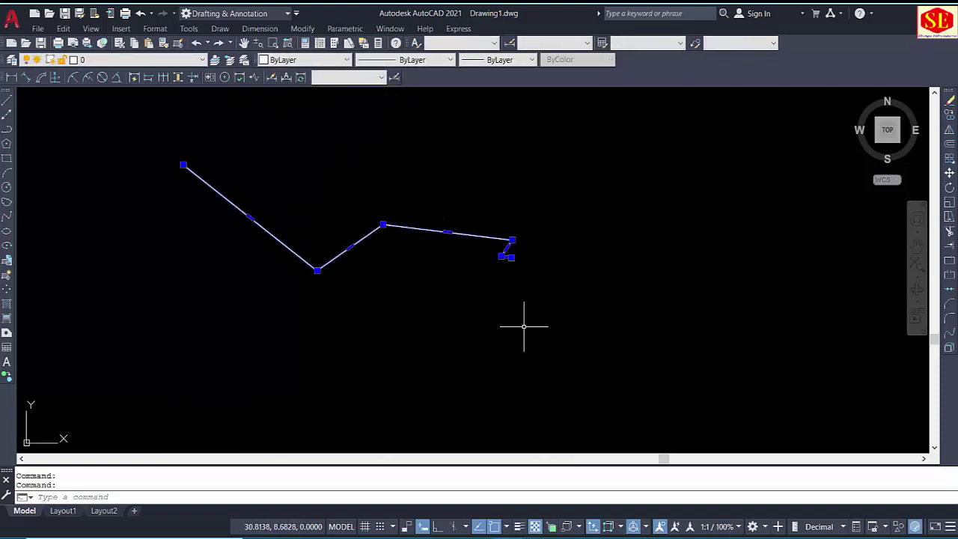
{"action": "key", "text": "Escape"}
{"action": "key", "text": "Escape"}
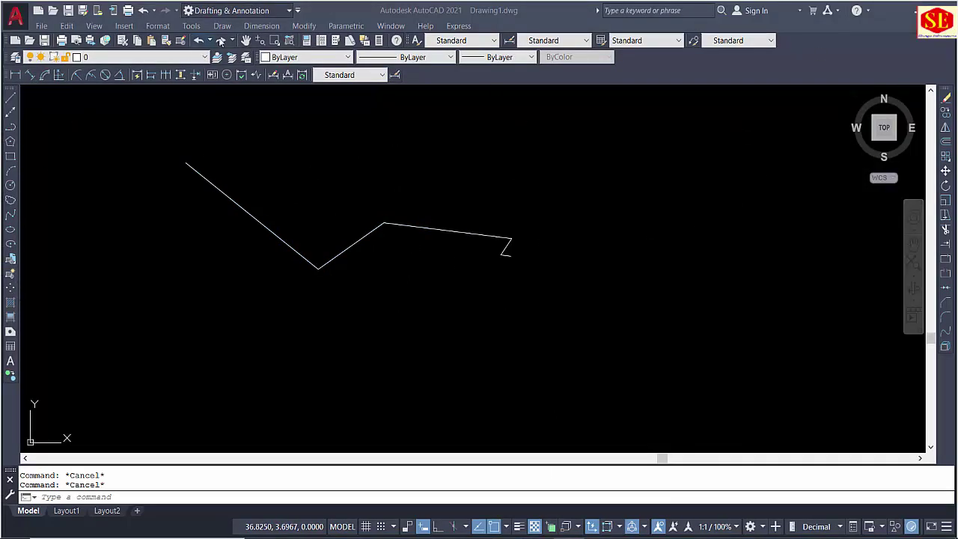
Save the current classic menus-and-toolbars layout as the workspace 'My Classic Work Space'.
{"action": "left_click", "coordinate": [289, 10]}
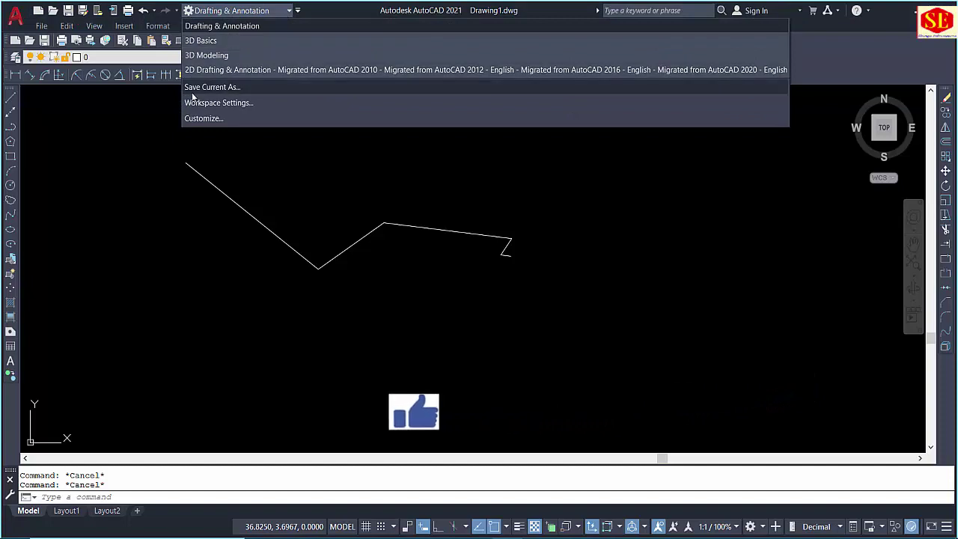
{"action": "left_click", "coordinate": [212, 87]}
{"action": "type", "text": "My Cla"}
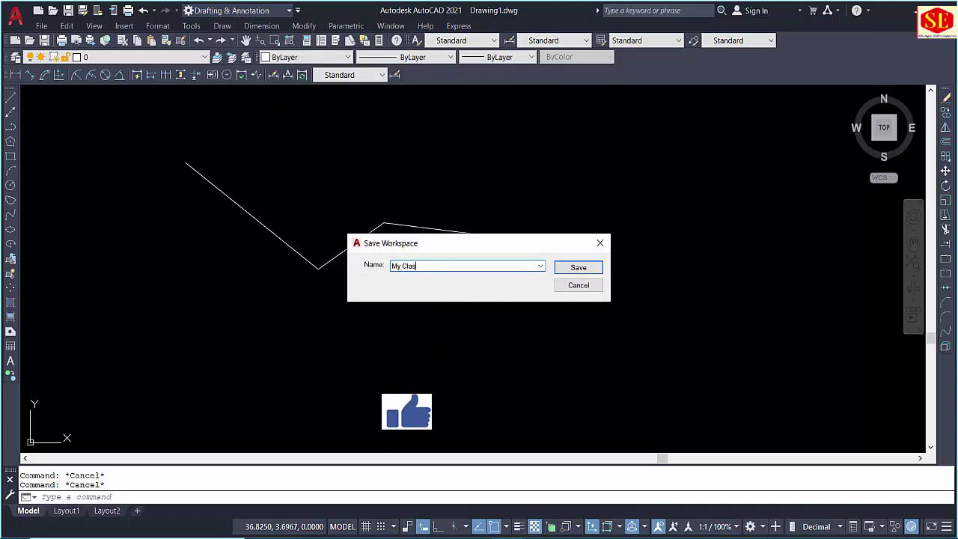
{"action": "type", "text": "sic Work Space"}
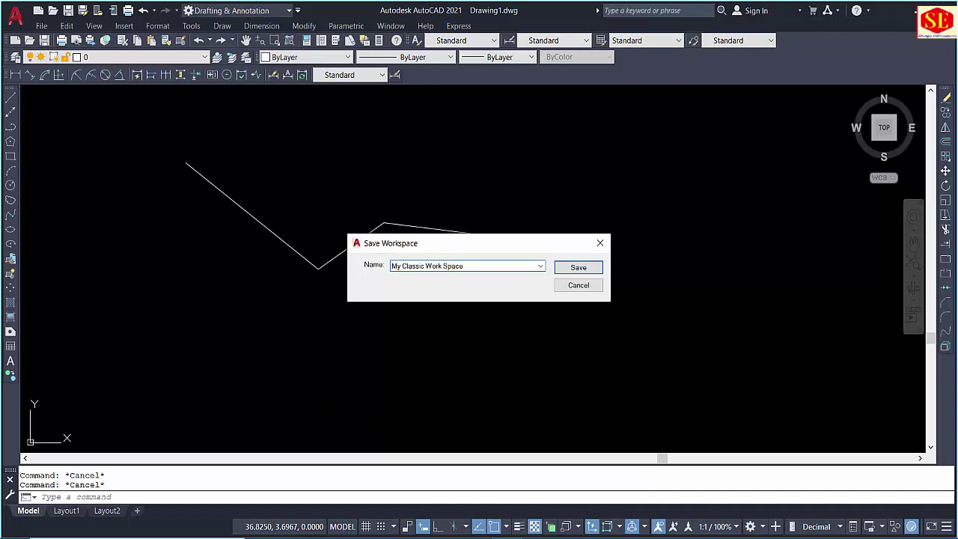
{"action": "left_click", "coordinate": [578, 268]}
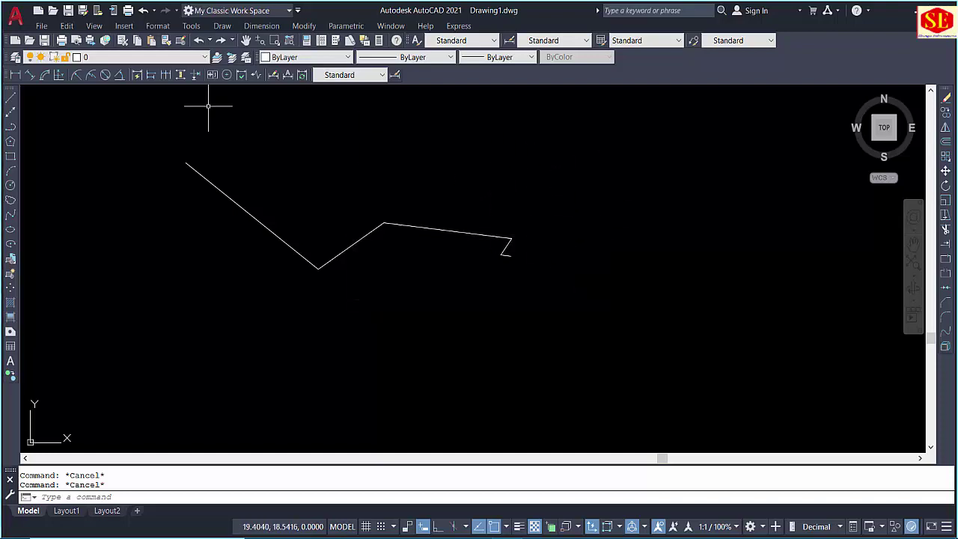
{"action": "left_click", "coordinate": [261, 13]}
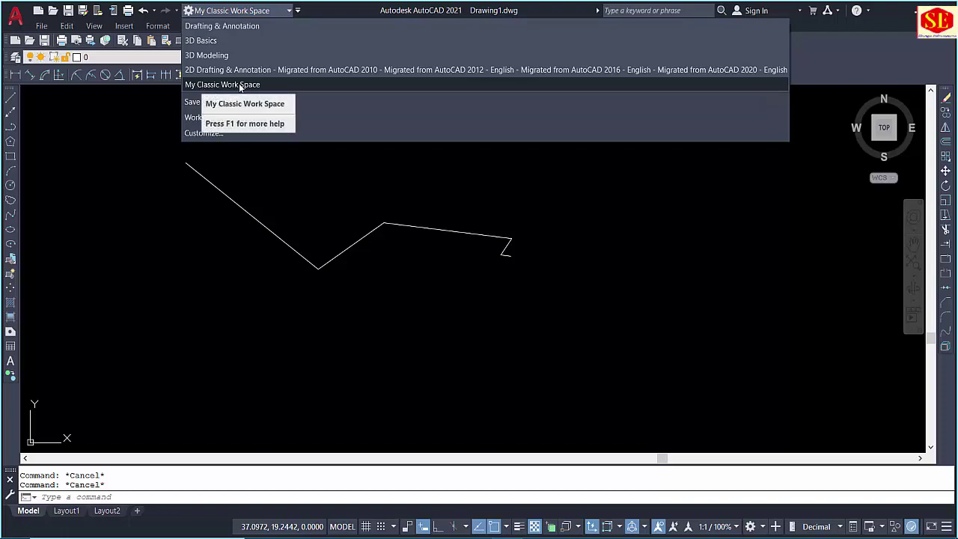
{"action": "left_click", "coordinate": [230, 29]}
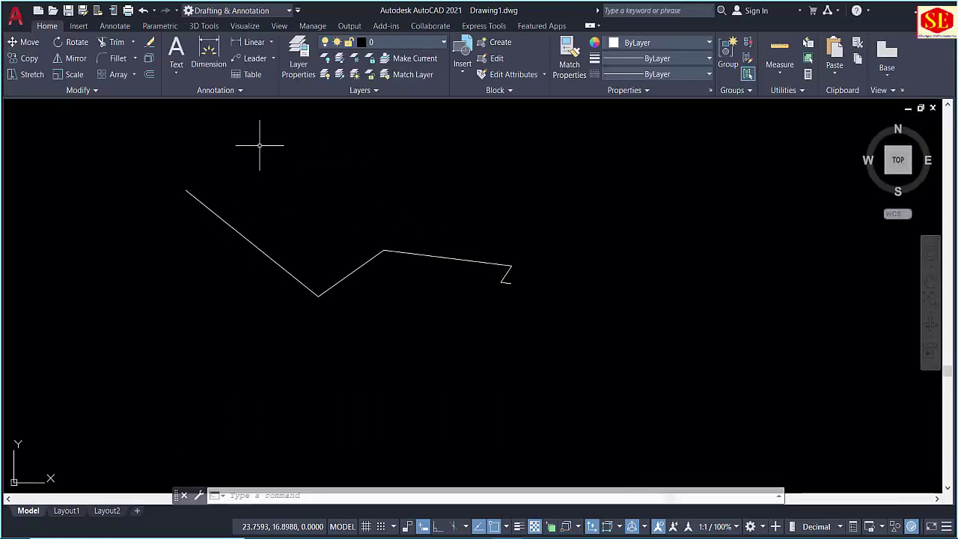
{"action": "left_click", "coordinate": [241, 12]}
{"action": "left_click", "coordinate": [221, 41]}
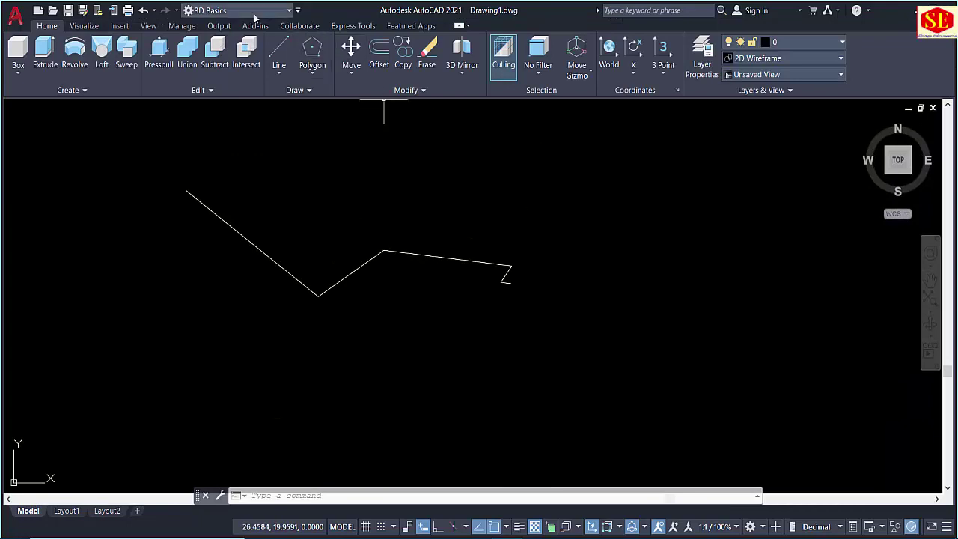
{"action": "left_click", "coordinate": [224, 17]}
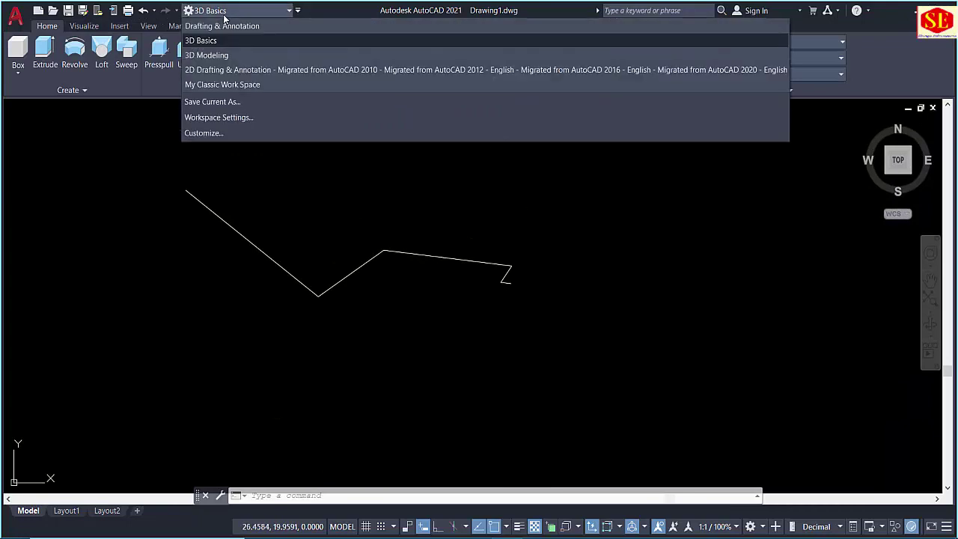
{"action": "left_click", "coordinate": [216, 87]}
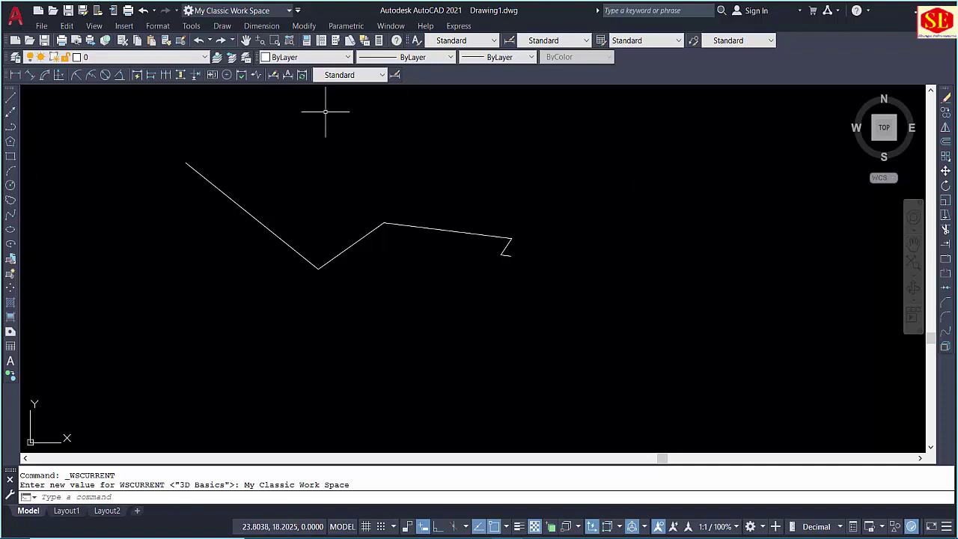
{"action": "left_click", "coordinate": [288, 10]}
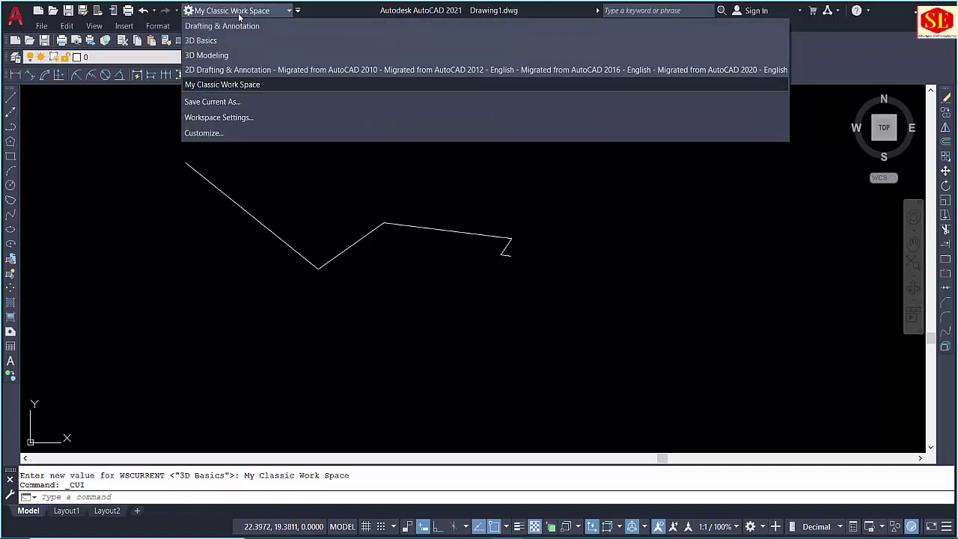
{"action": "left_click", "coordinate": [208, 134]}
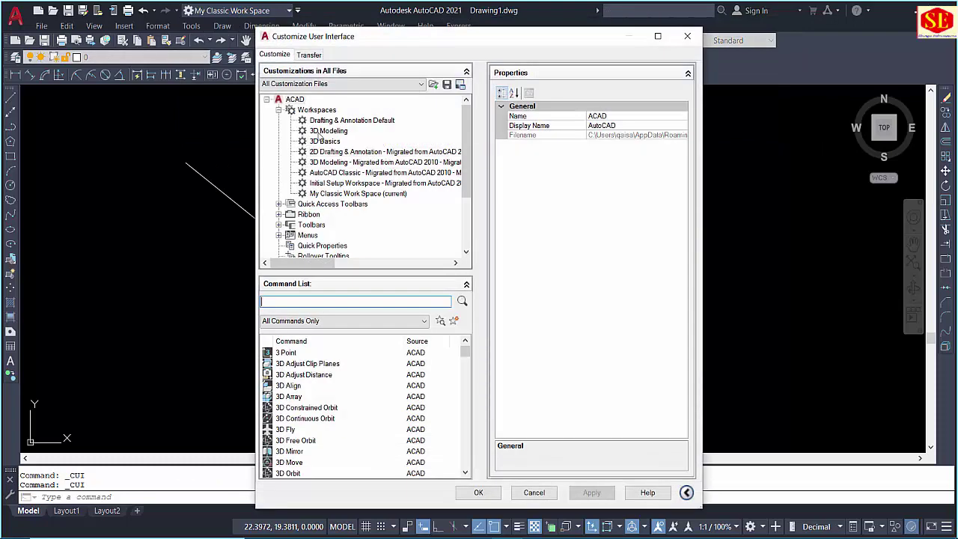
{"action": "left_click", "coordinate": [329, 120]}
{"action": "left_click", "coordinate": [328, 131]}
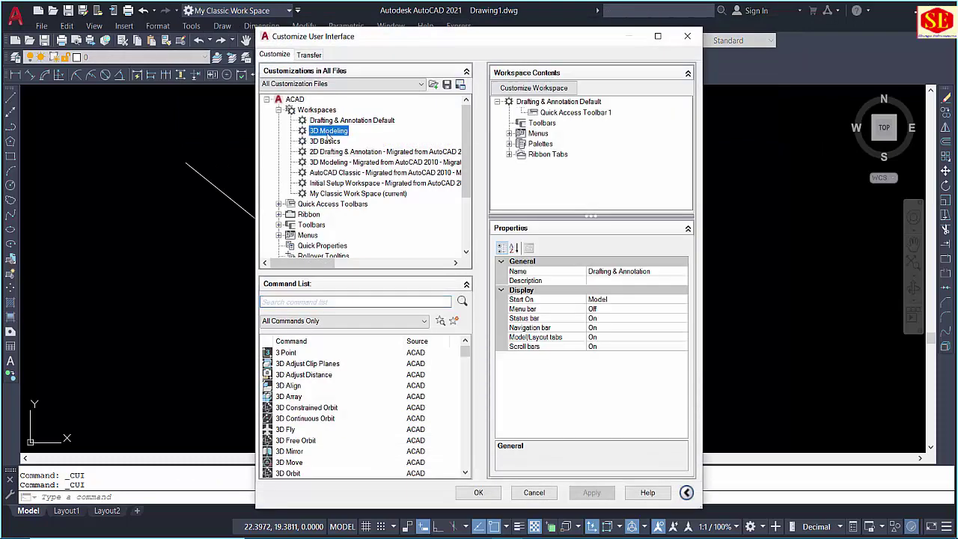
{"action": "left_click", "coordinate": [322, 173]}
{"action": "left_click", "coordinate": [332, 183]}
{"action": "left_click", "coordinate": [343, 194]}
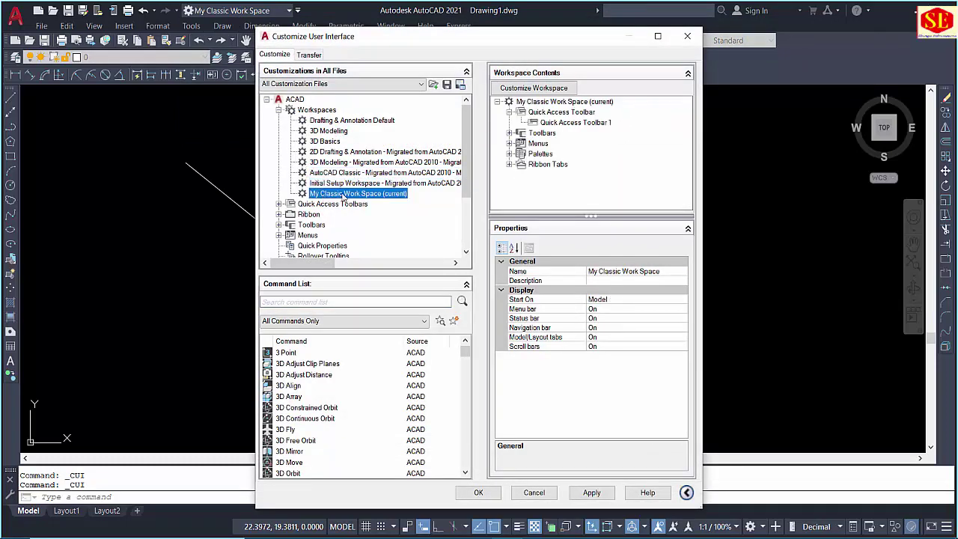
{"action": "right_click", "coordinate": [338, 197]}
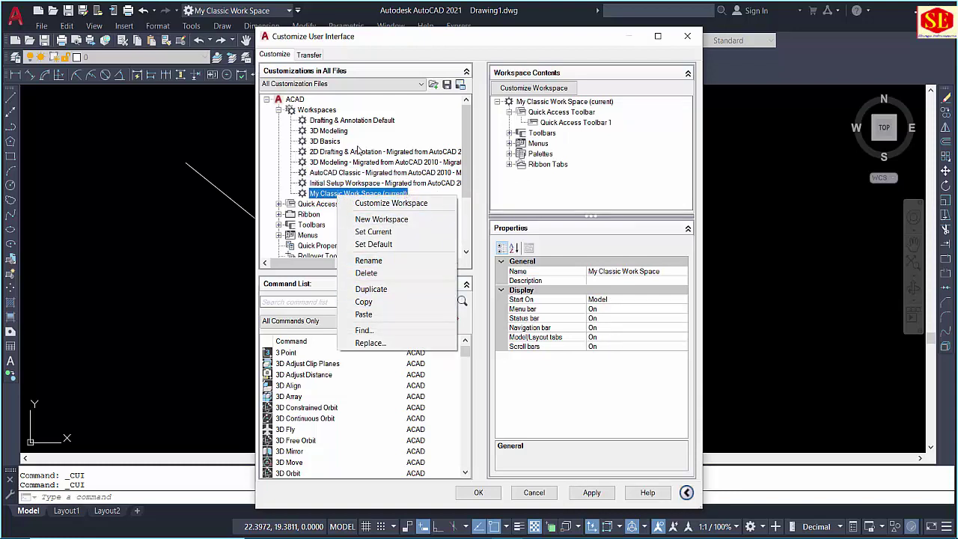
{"action": "left_click", "coordinate": [326, 163]}
{"action": "right_click", "coordinate": [325, 163]}
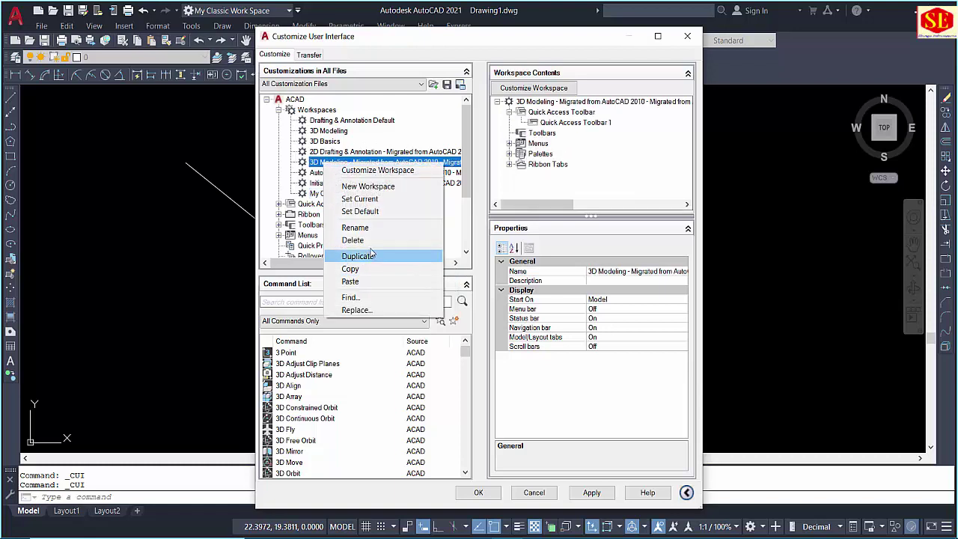
{"action": "left_click", "coordinate": [345, 133]}
{"action": "right_click", "coordinate": [345, 132]}
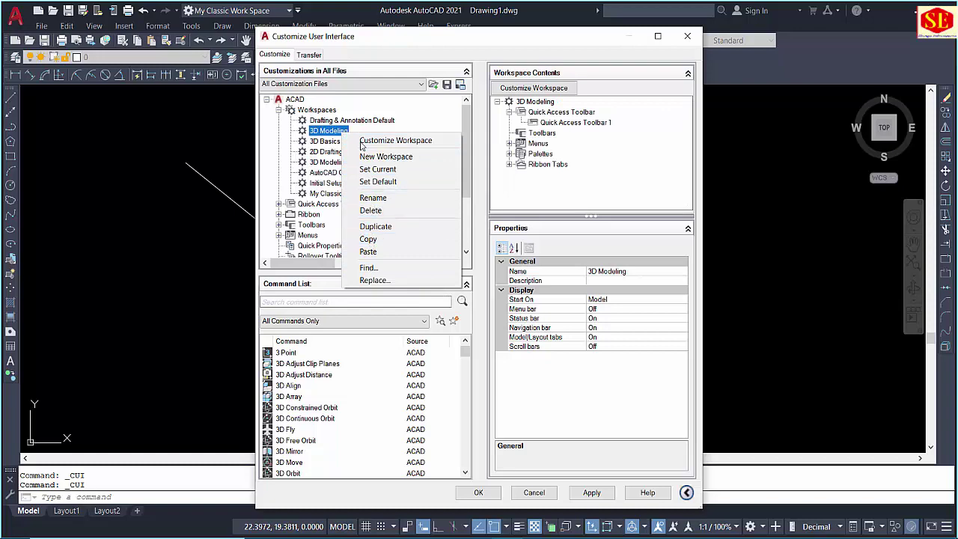
{"action": "left_click", "coordinate": [287, 135]}
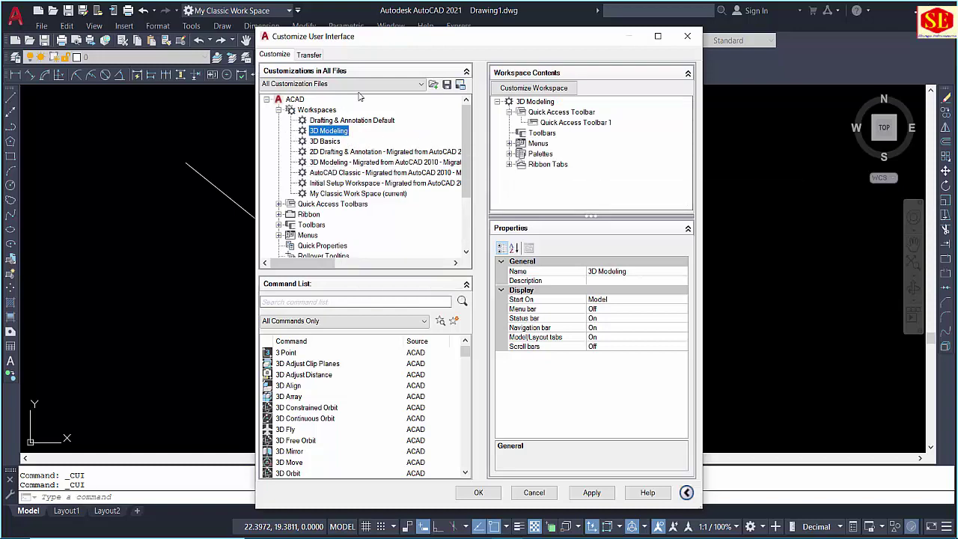
{"action": "left_click", "coordinate": [586, 491]}
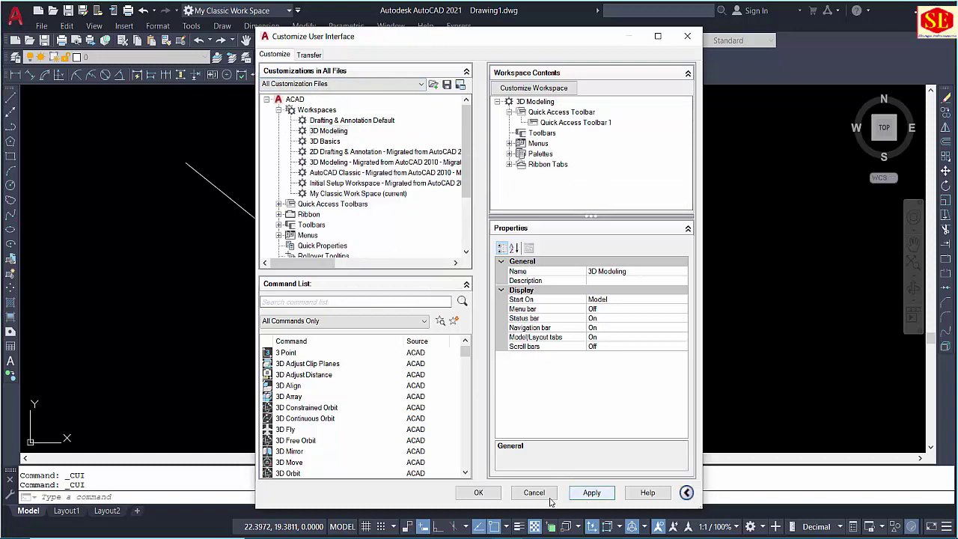
{"action": "left_click", "coordinate": [479, 492]}
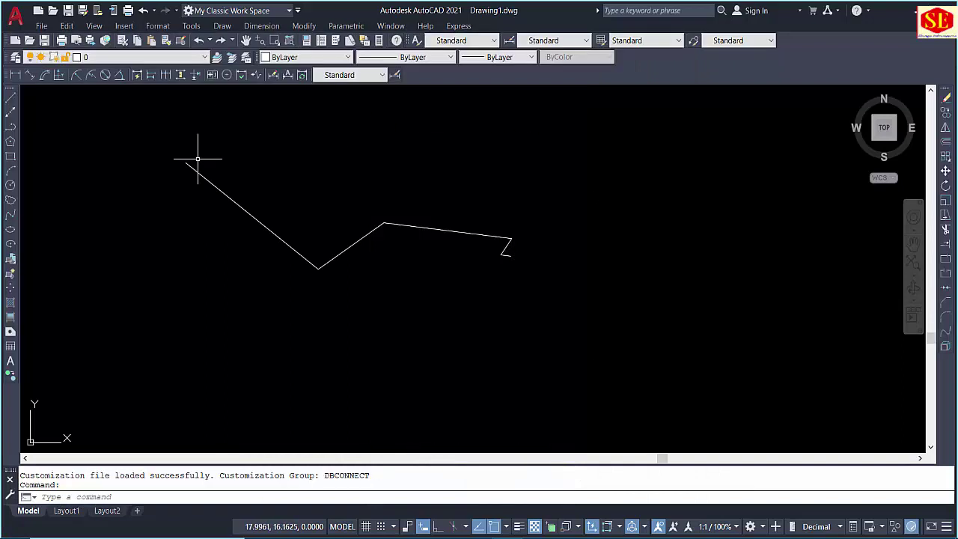